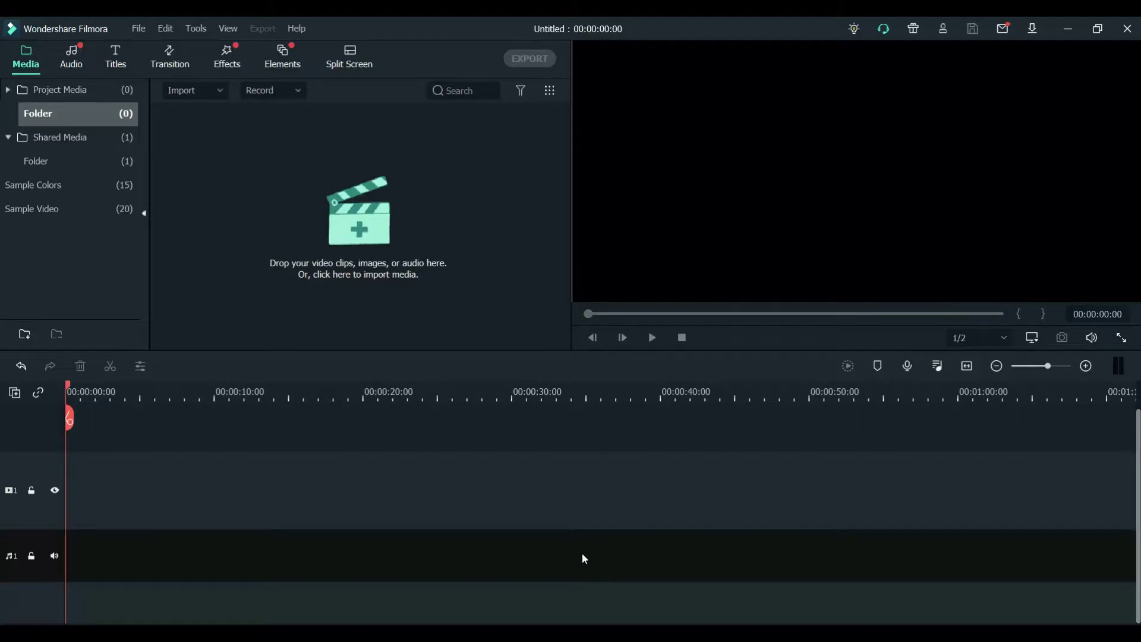
Import the digital-marketing, google-yahoo and hosting clips from the Tutorial folder.
click(359, 233)
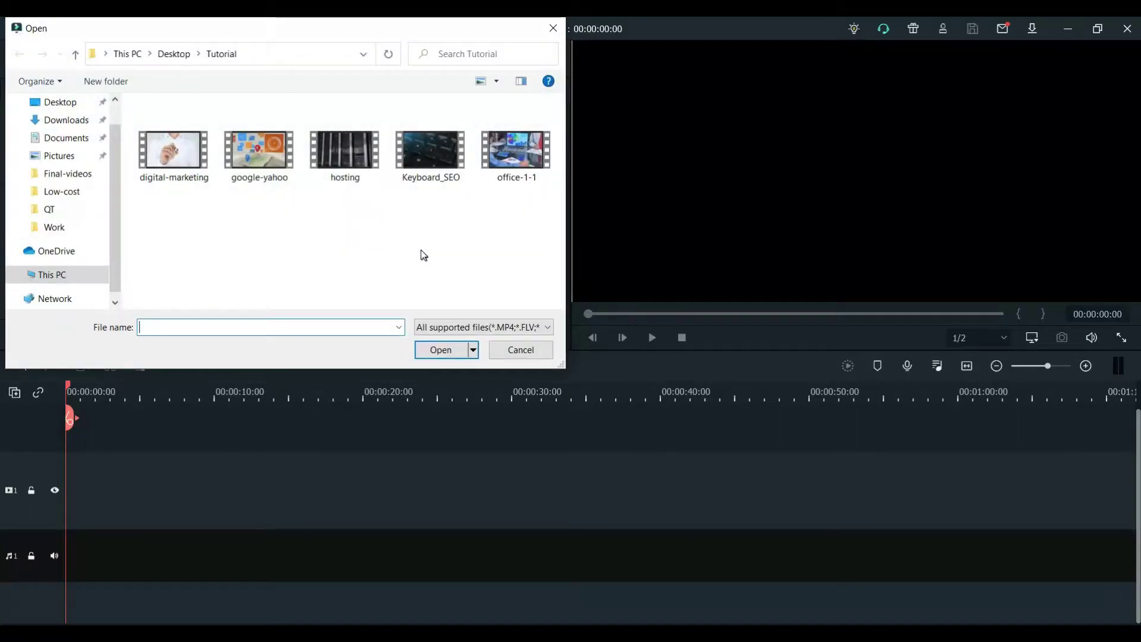
click(189, 165)
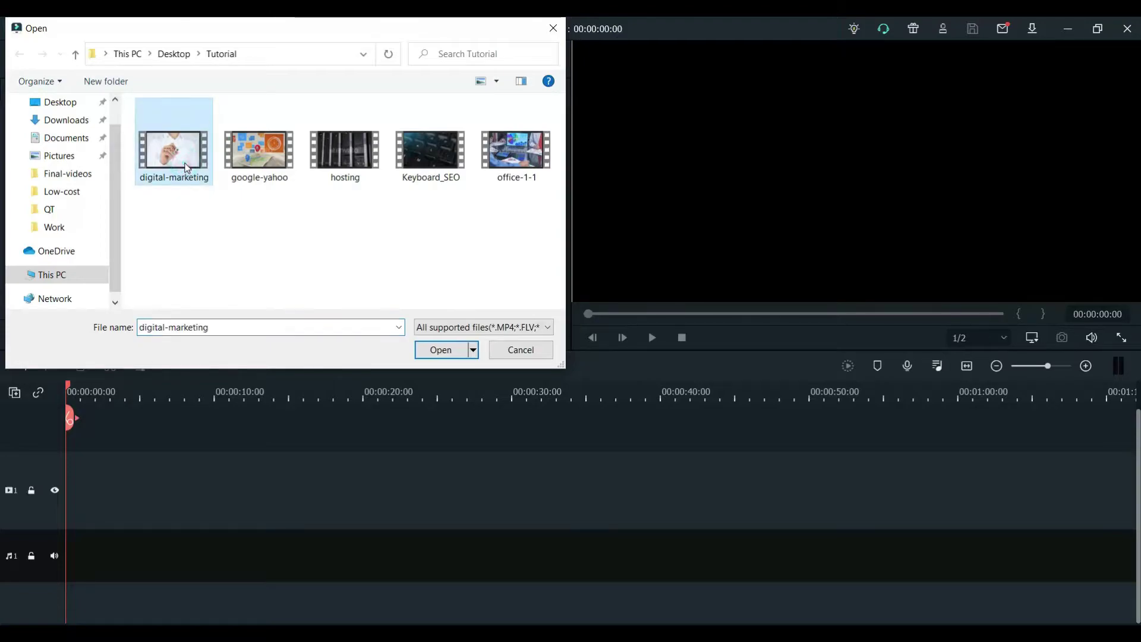
shift+click(344, 162)
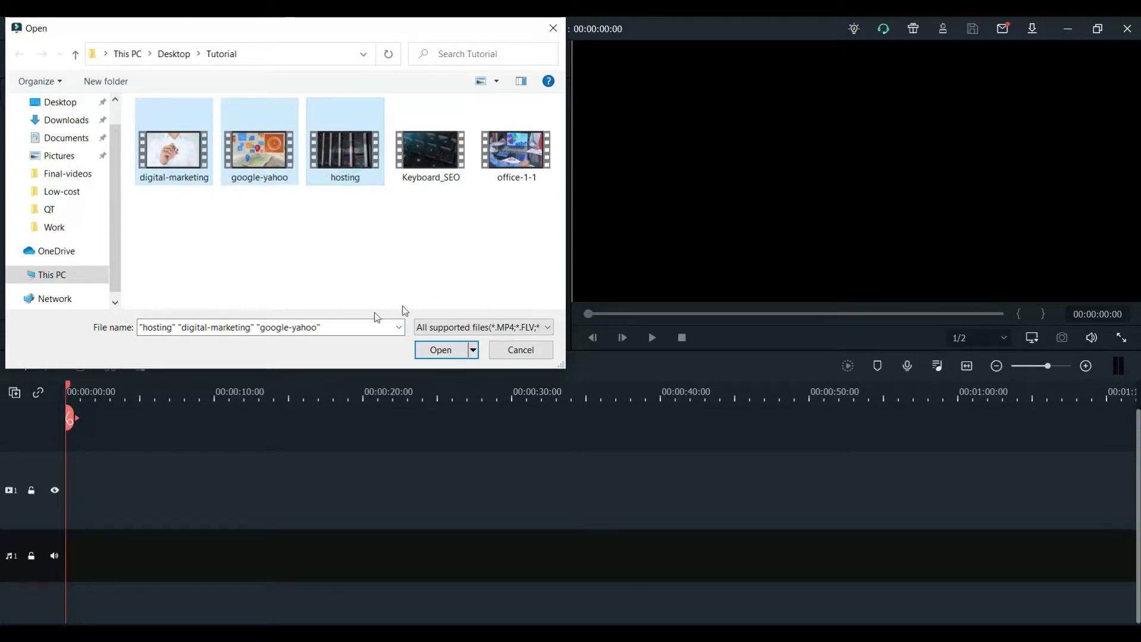
click(443, 354)
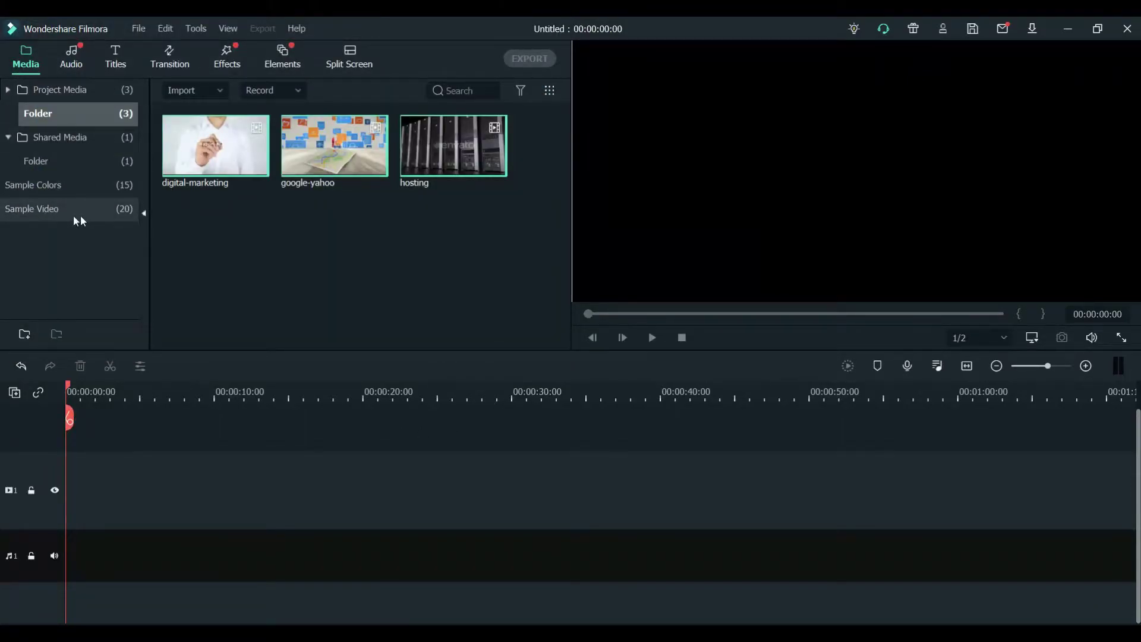
Place the Gradient 7 sample colour as a 5-second clip at the start of video track 1.
click(37, 212)
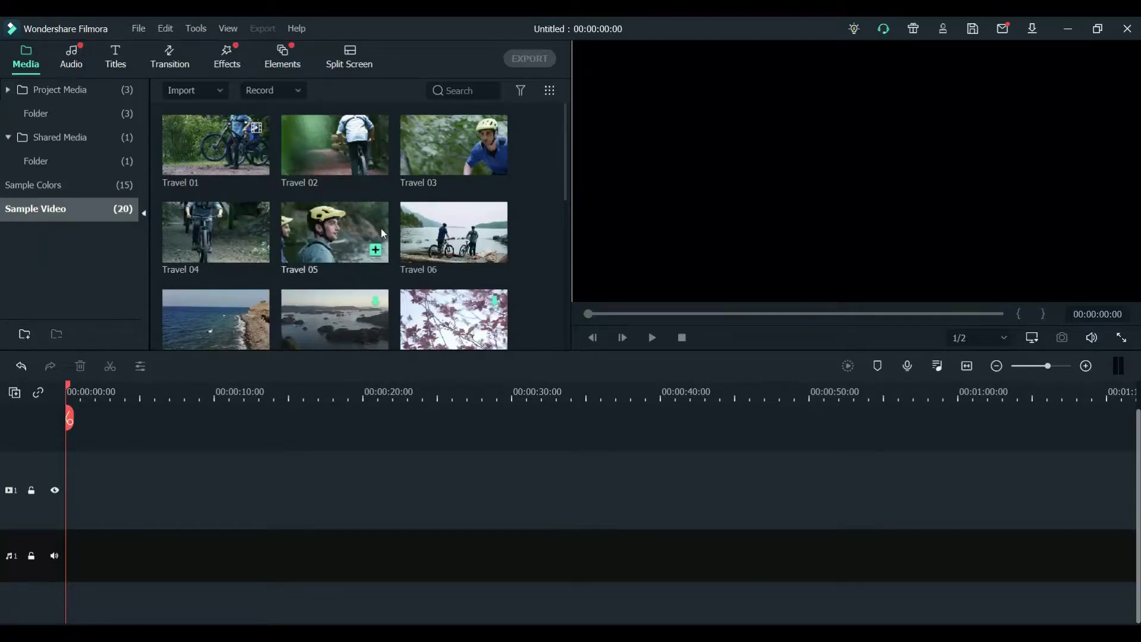
scroll(383, 234, down, 6)
scroll(377, 239, up, 6)
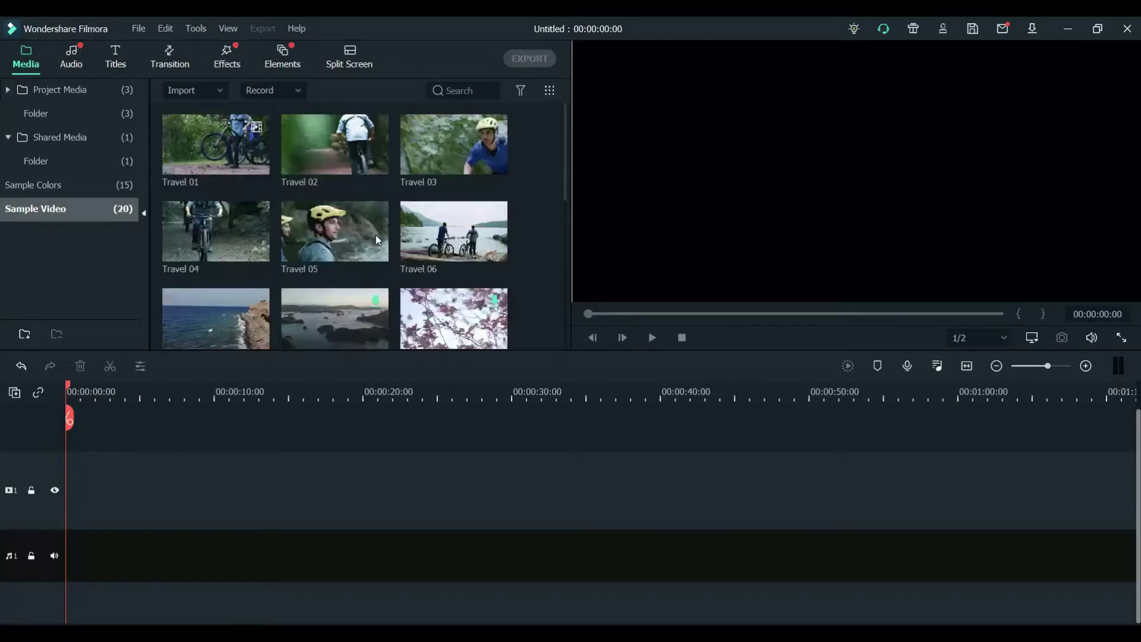
click(41, 189)
scroll(420, 209, down, 3)
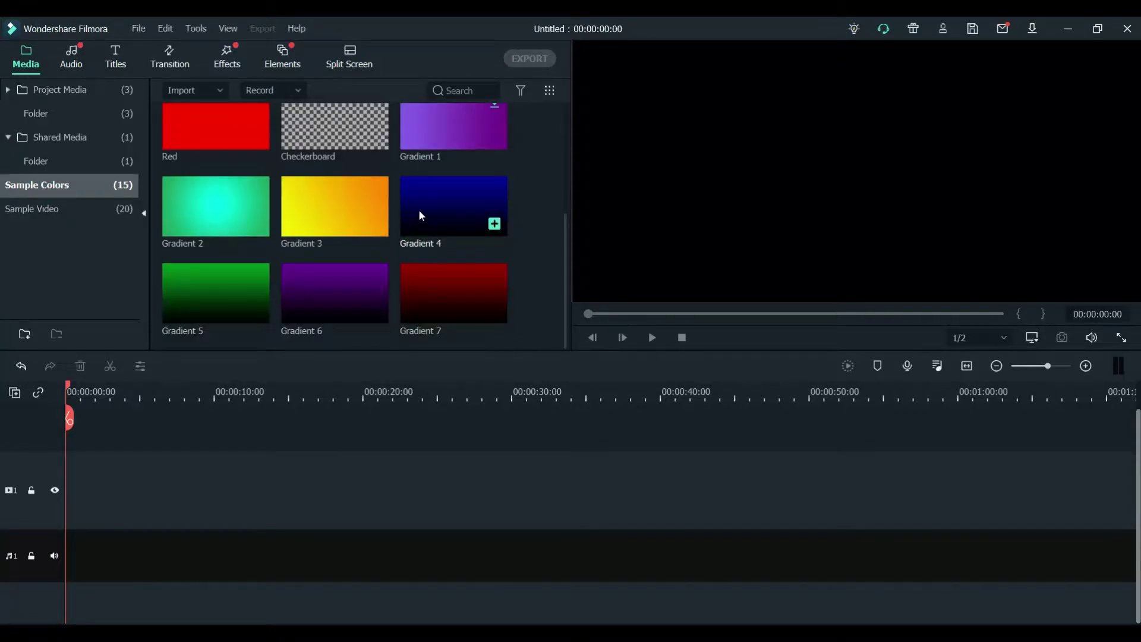
drag(464, 291, 71, 569)
click(230, 500)
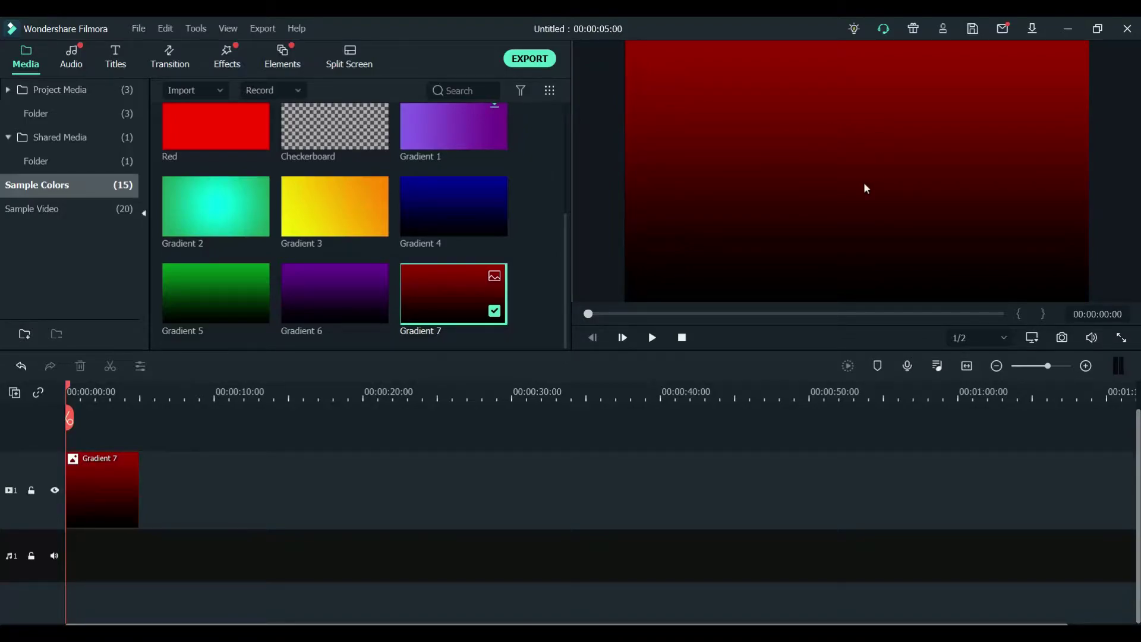
Browse the Included music tracks in the Audio library.
click(62, 90)
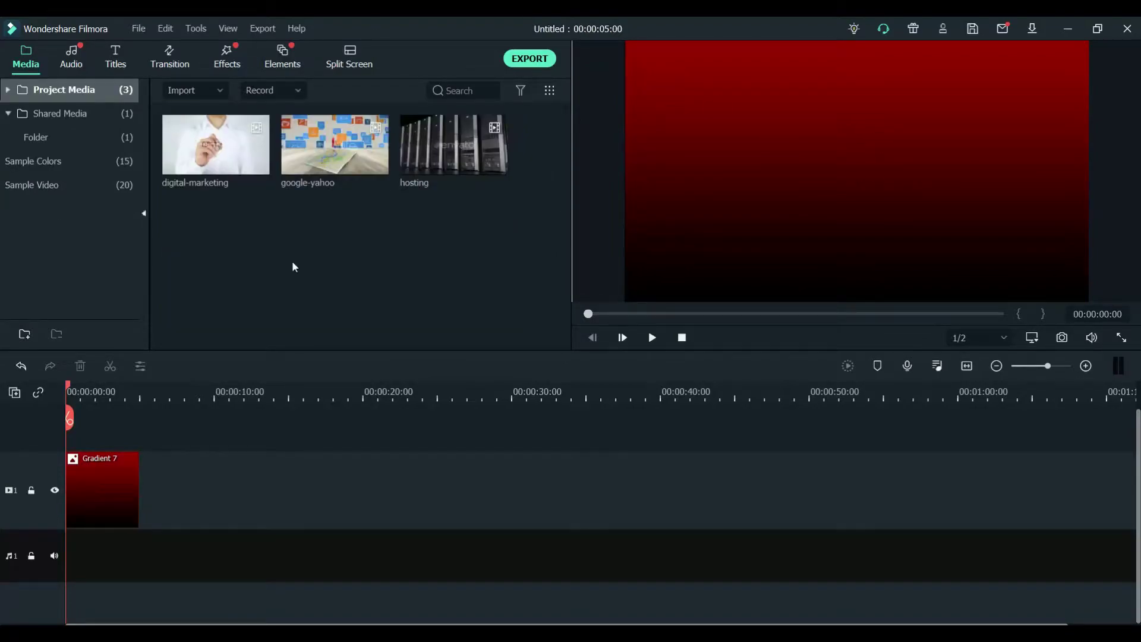
mouse_move(443, 148)
click(74, 61)
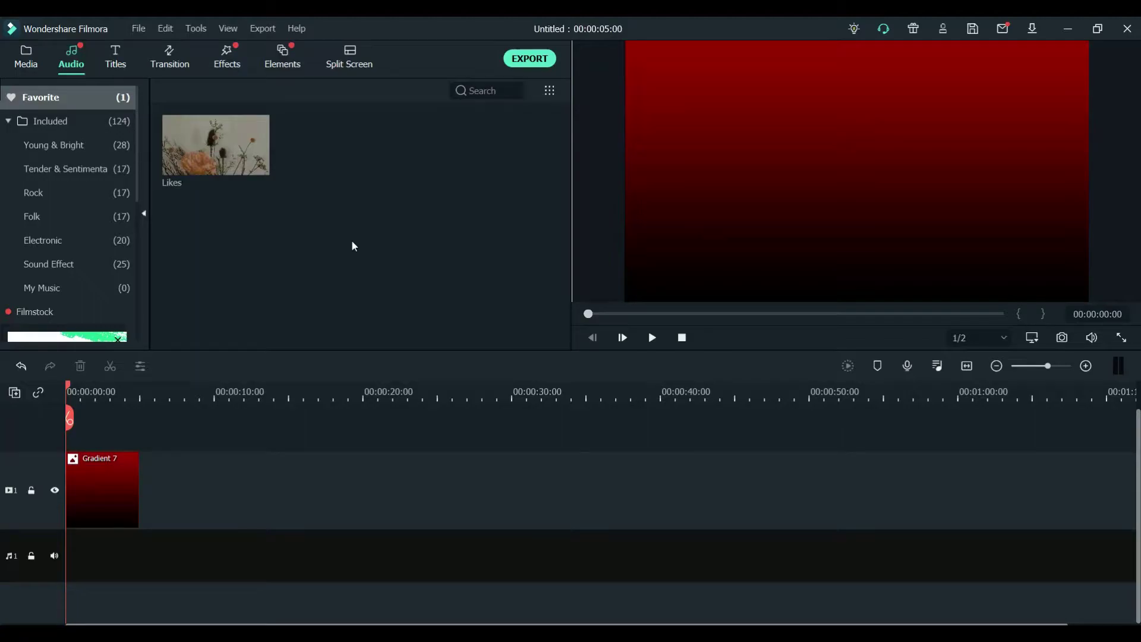
click(69, 125)
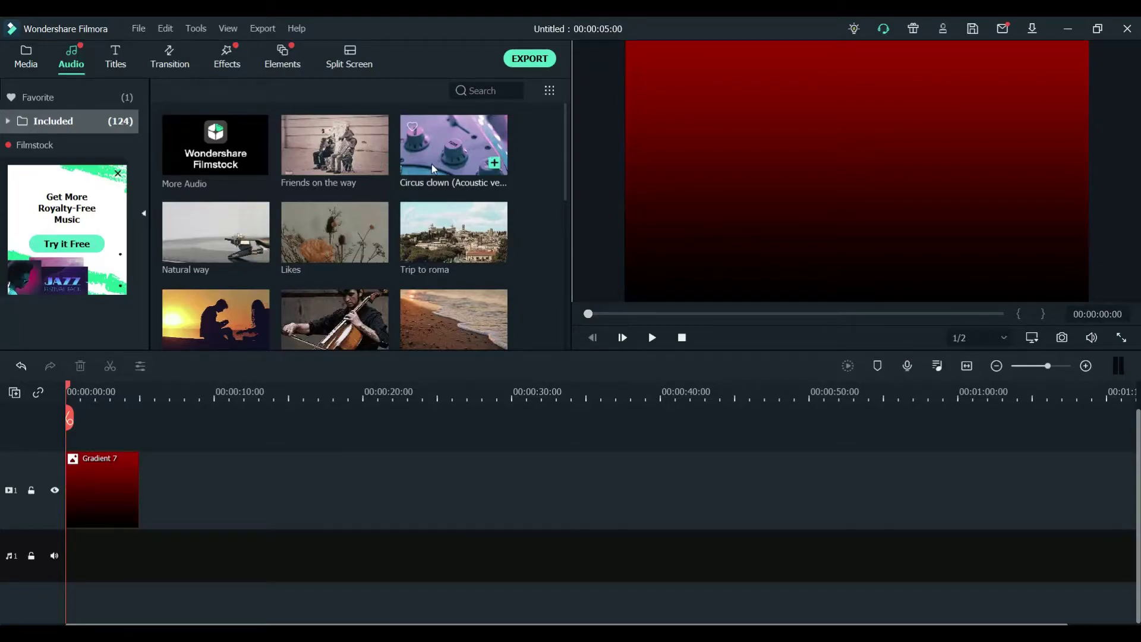
mouse_move(337, 273)
scroll(511, 211, down, 5)
scroll(475, 226, up, 5)
Preview Circus clown (Acoustic version) and lay it along the audio track under Gradient 7.
click(447, 142)
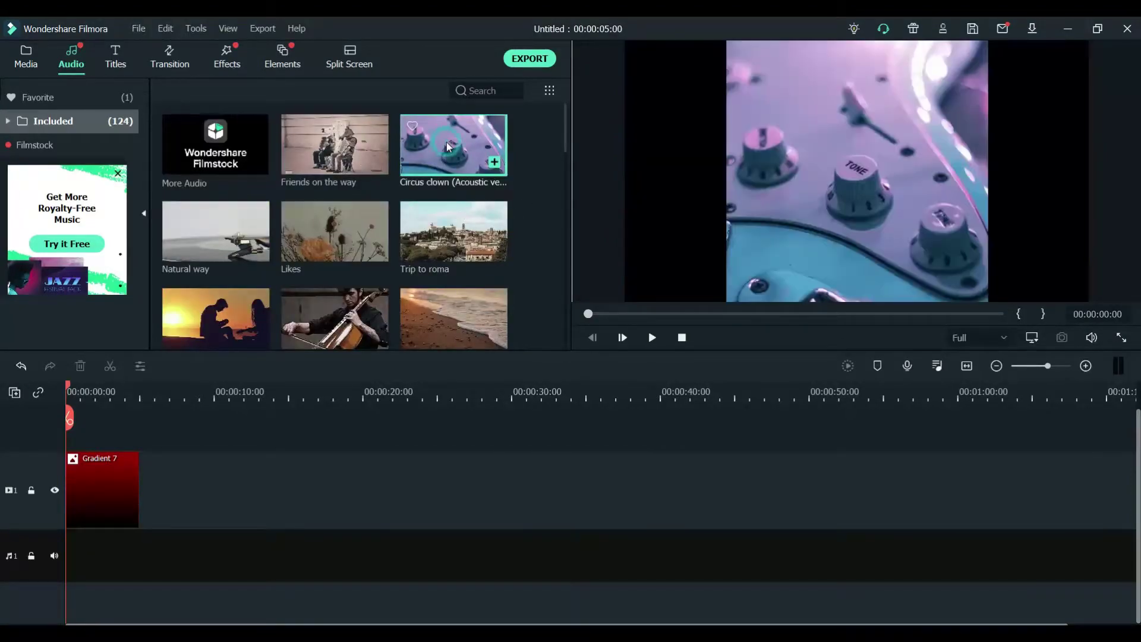
click(652, 338)
click(653, 340)
mouse_move(441, 161)
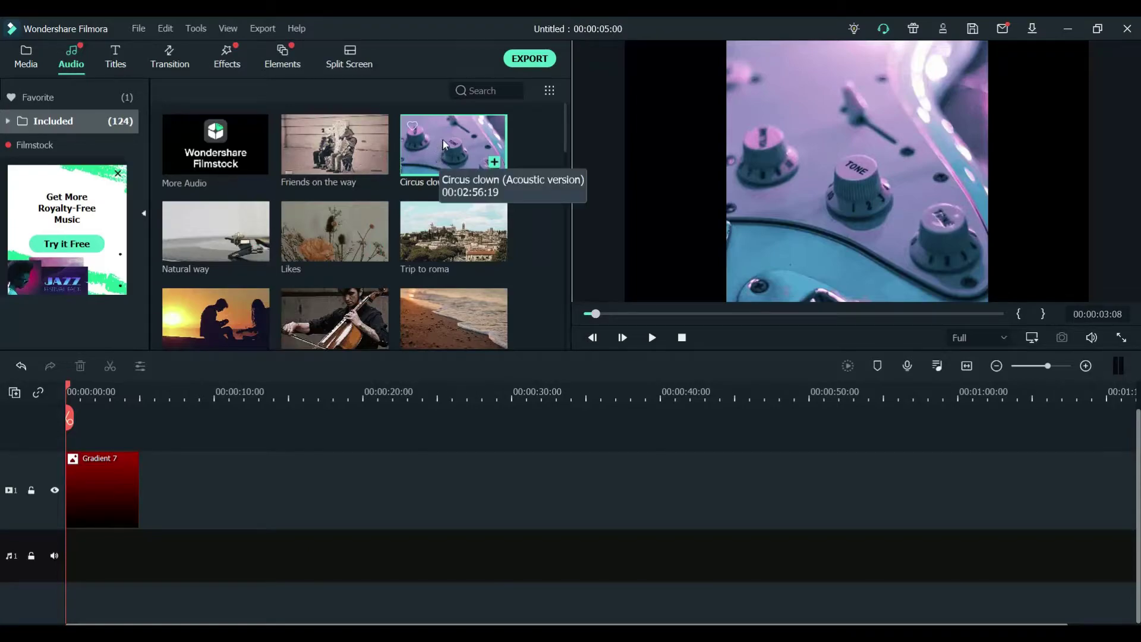
drag(440, 135, 67, 583)
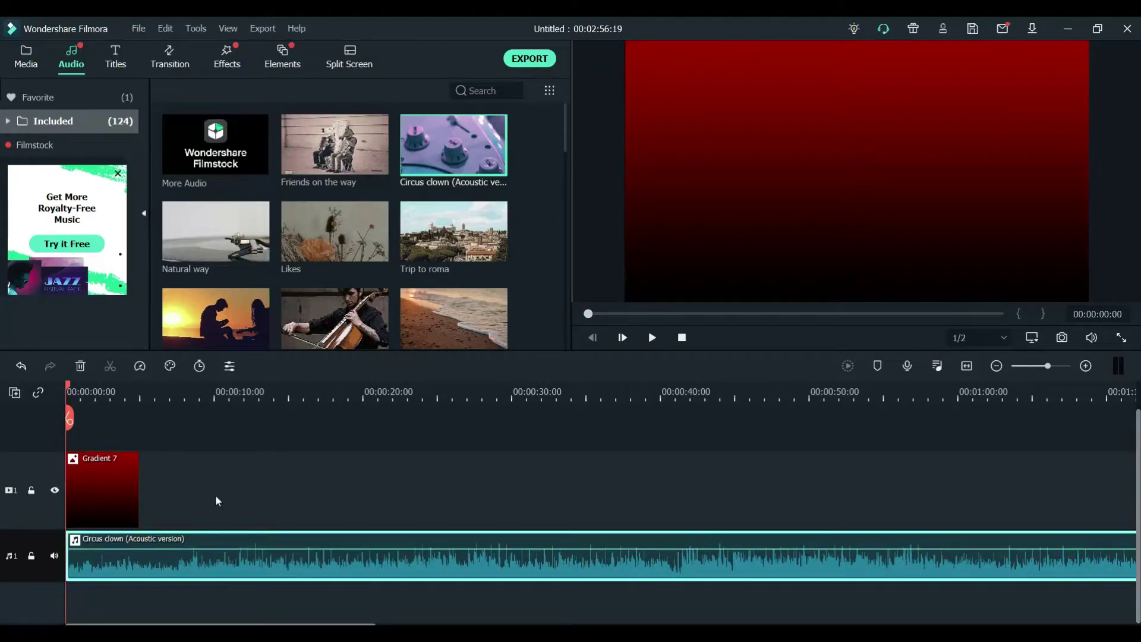
click(111, 493)
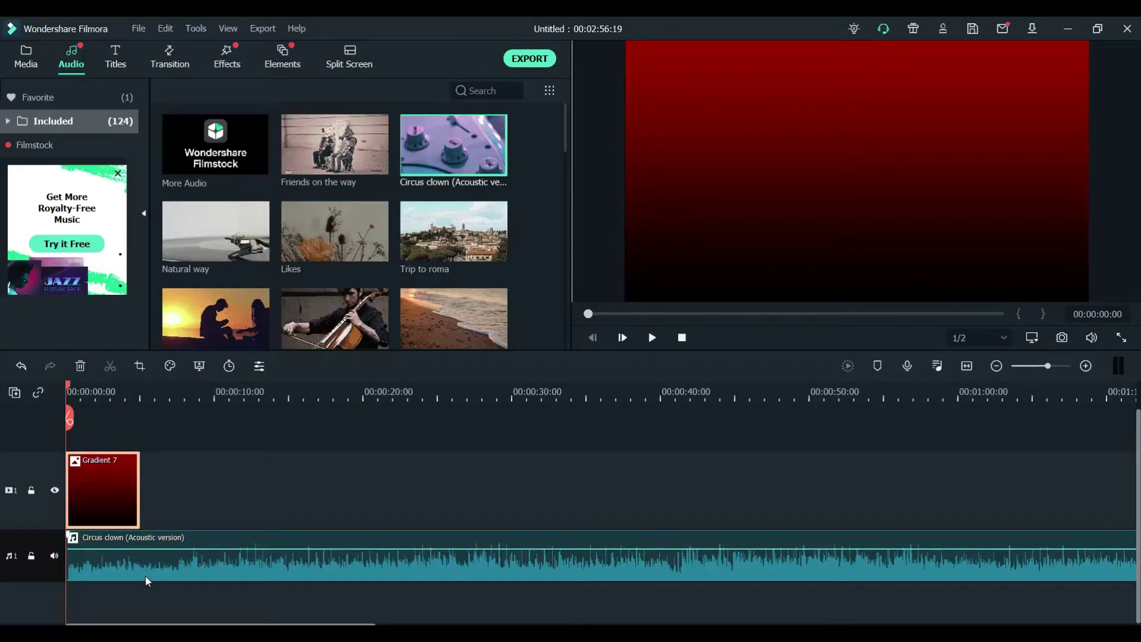
Put digital-marketing on track 1 after Gradient 7, matching the project to 960 x 540 25fps.
click(30, 65)
click(255, 285)
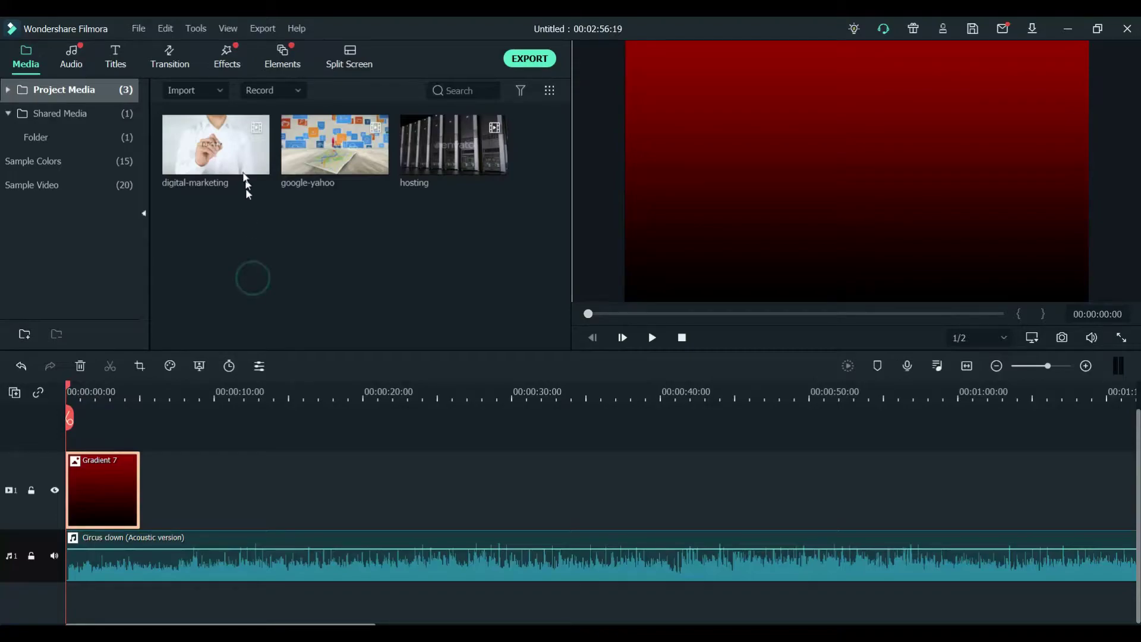
drag(234, 147, 142, 497)
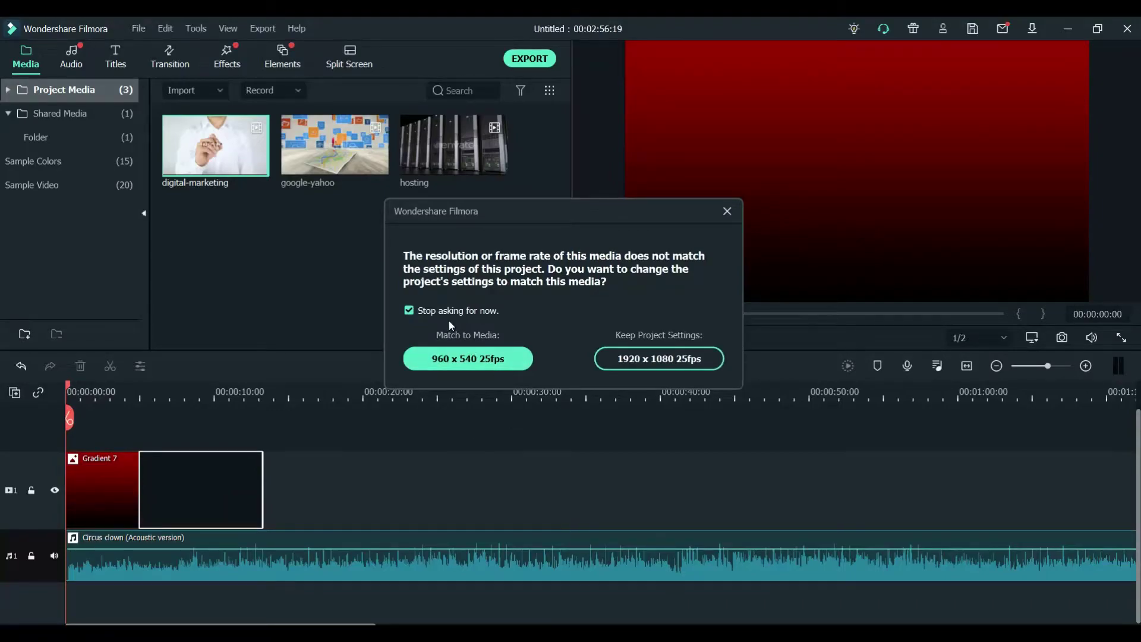
click(466, 361)
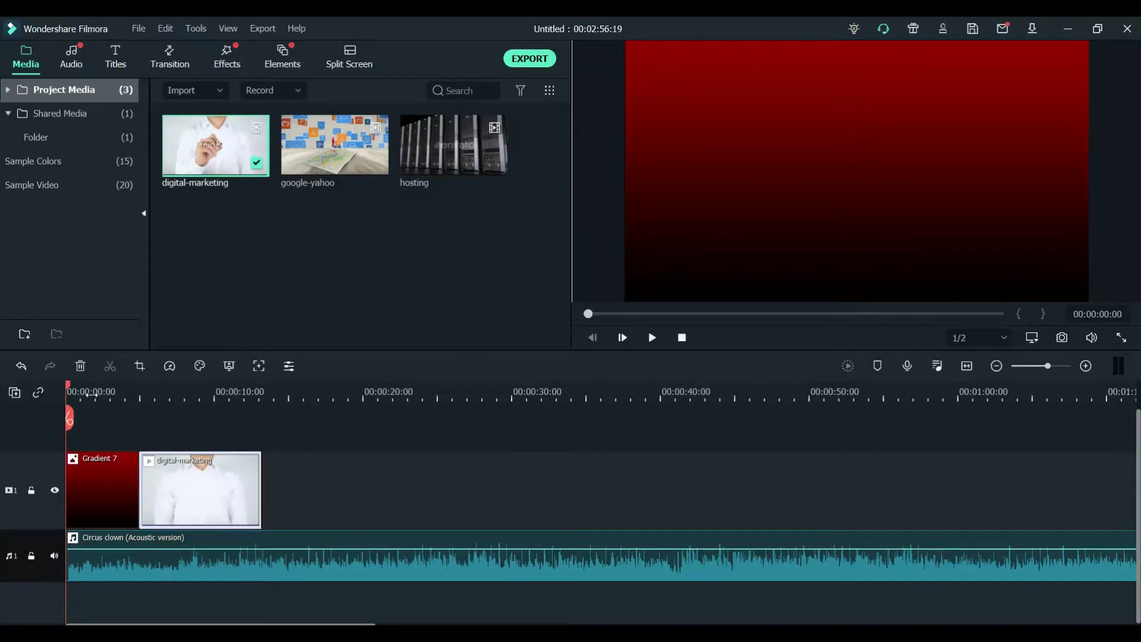
click(201, 395)
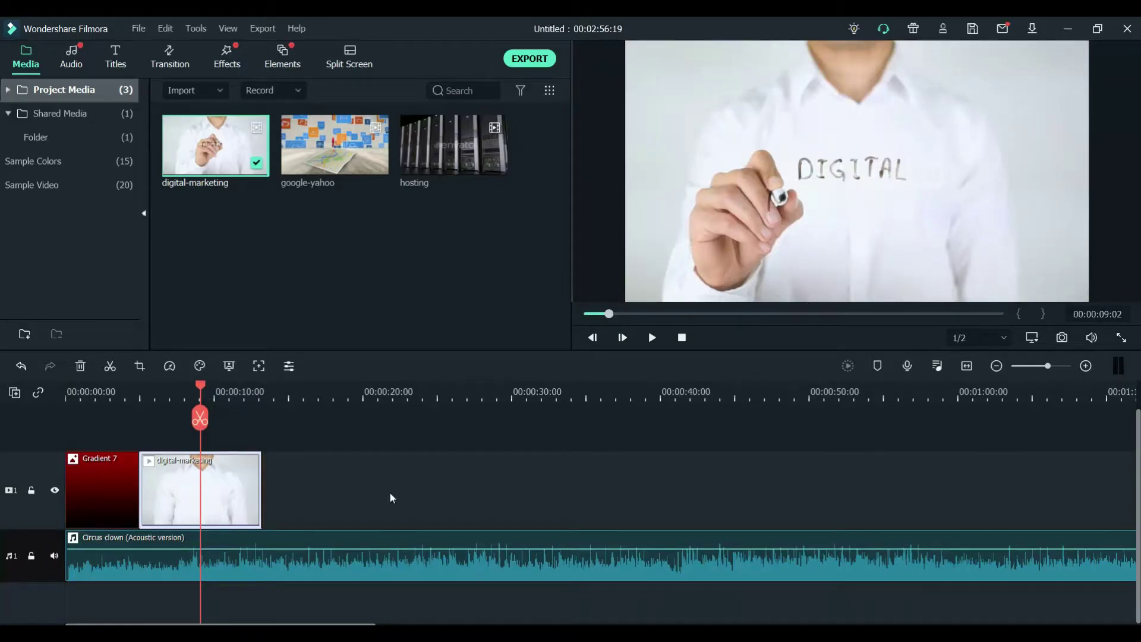
scroll(387, 492, up, 1)
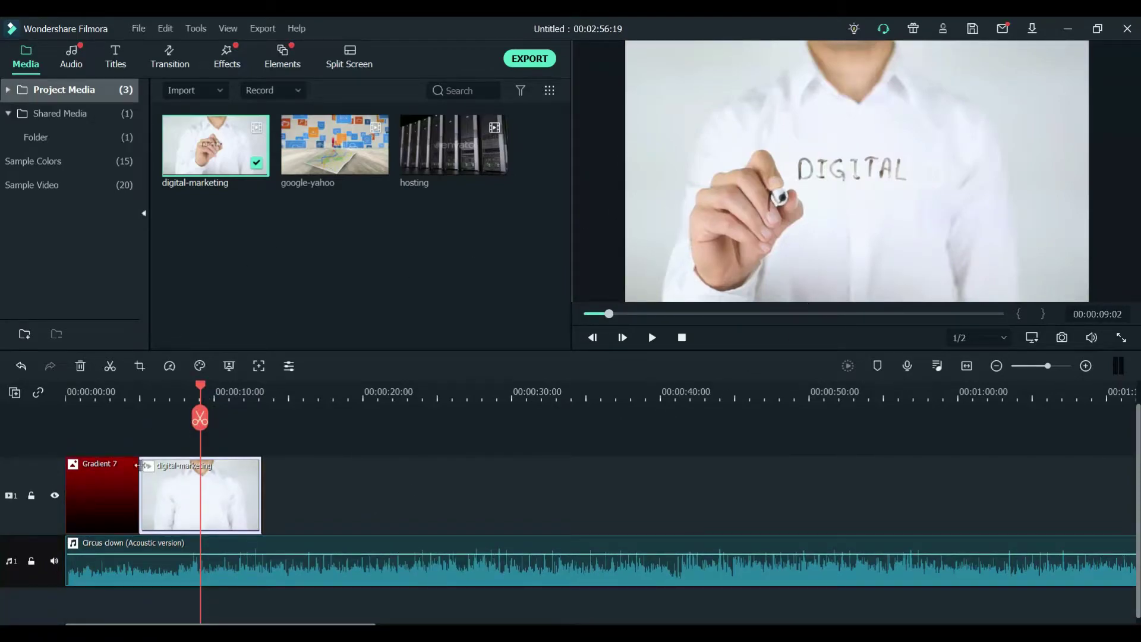
drag(196, 487, 160, 433)
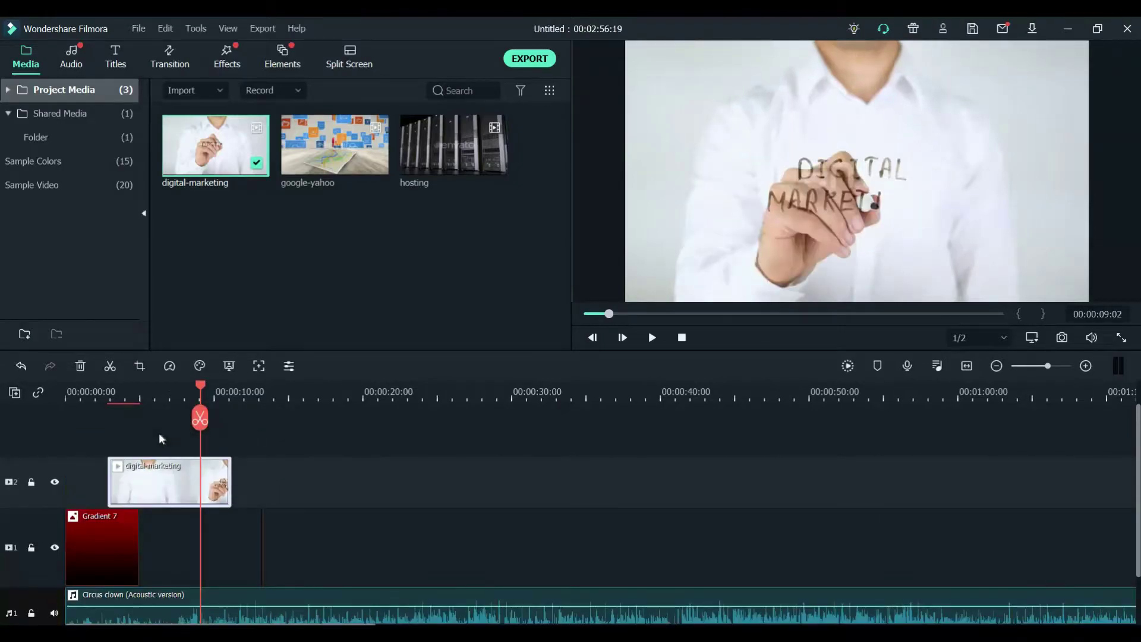
drag(180, 471, 209, 534)
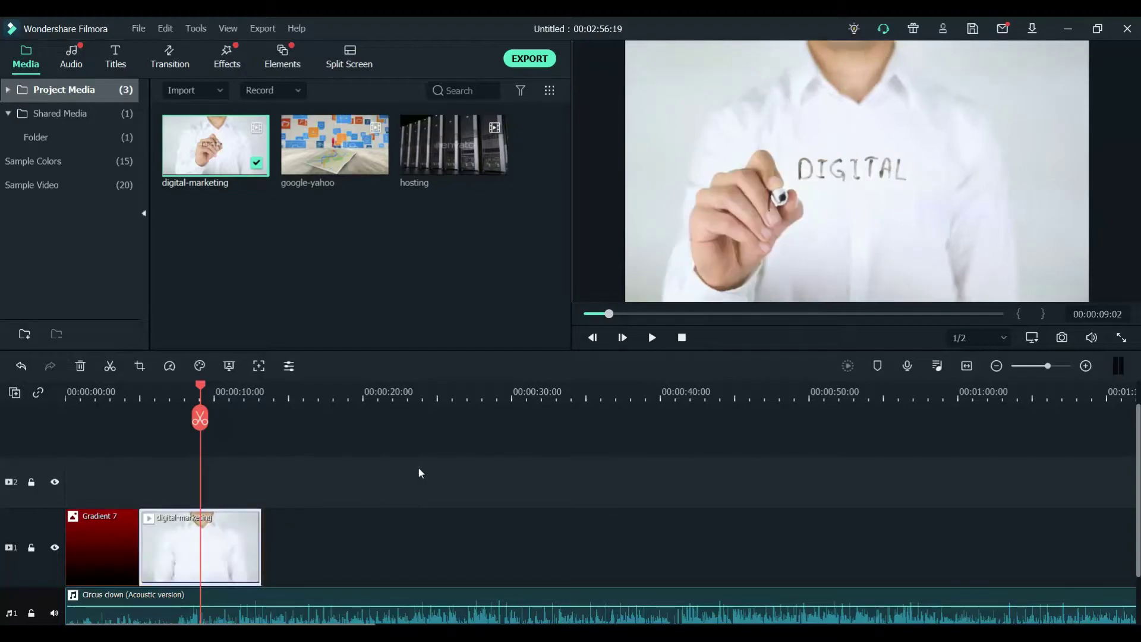
Add google-yahoo and then hosting after digital-marketing on track 1.
drag(324, 131, 266, 540)
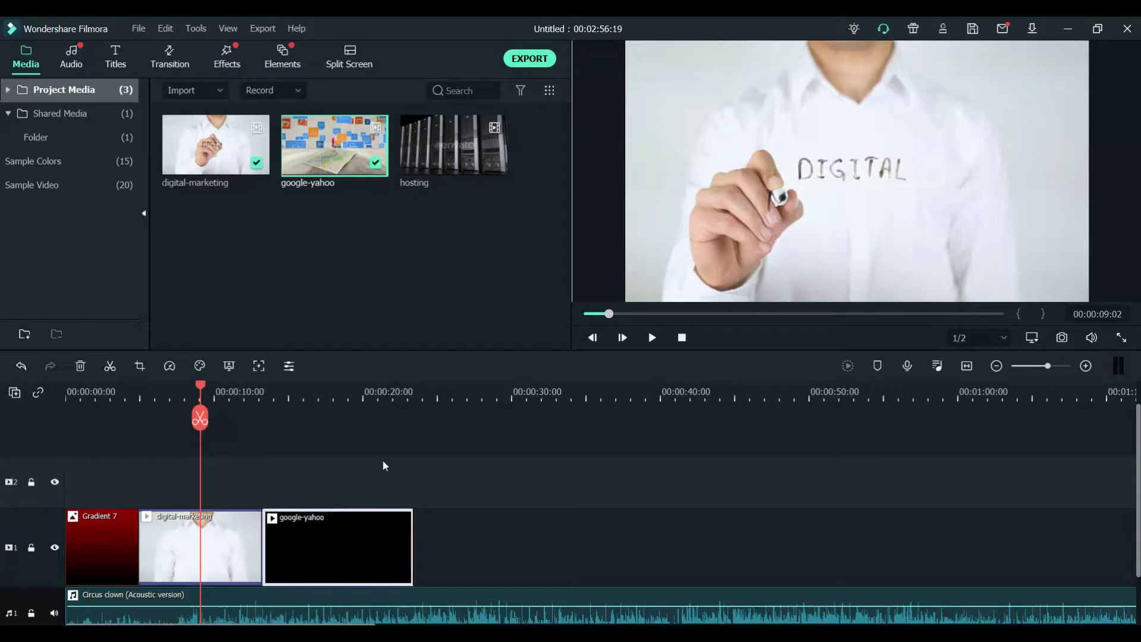
drag(465, 162, 415, 553)
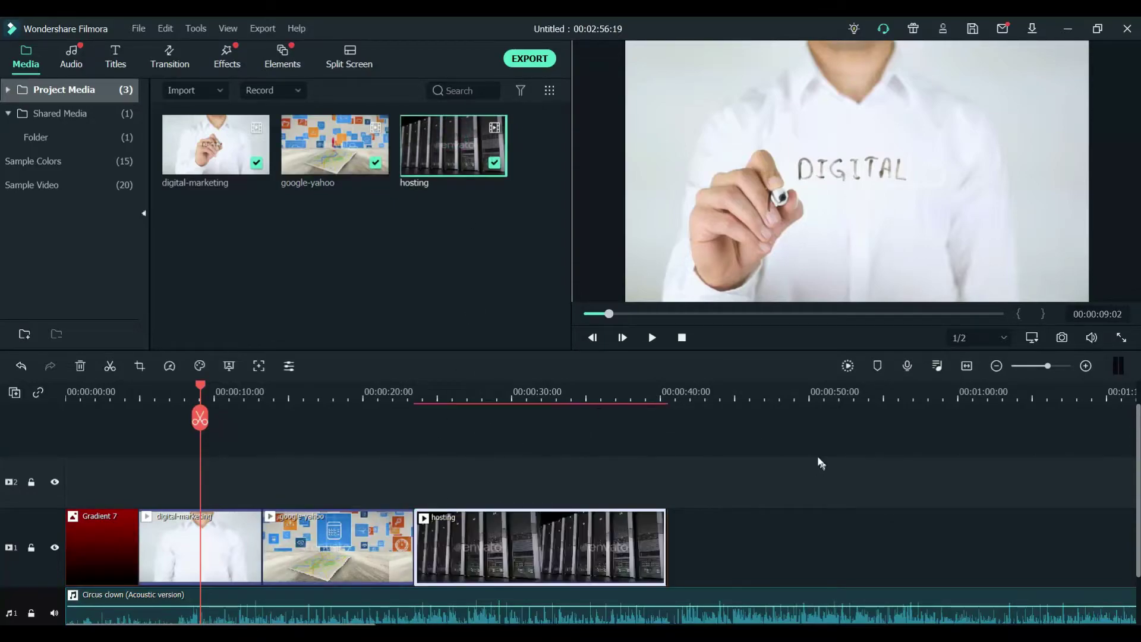
click(786, 486)
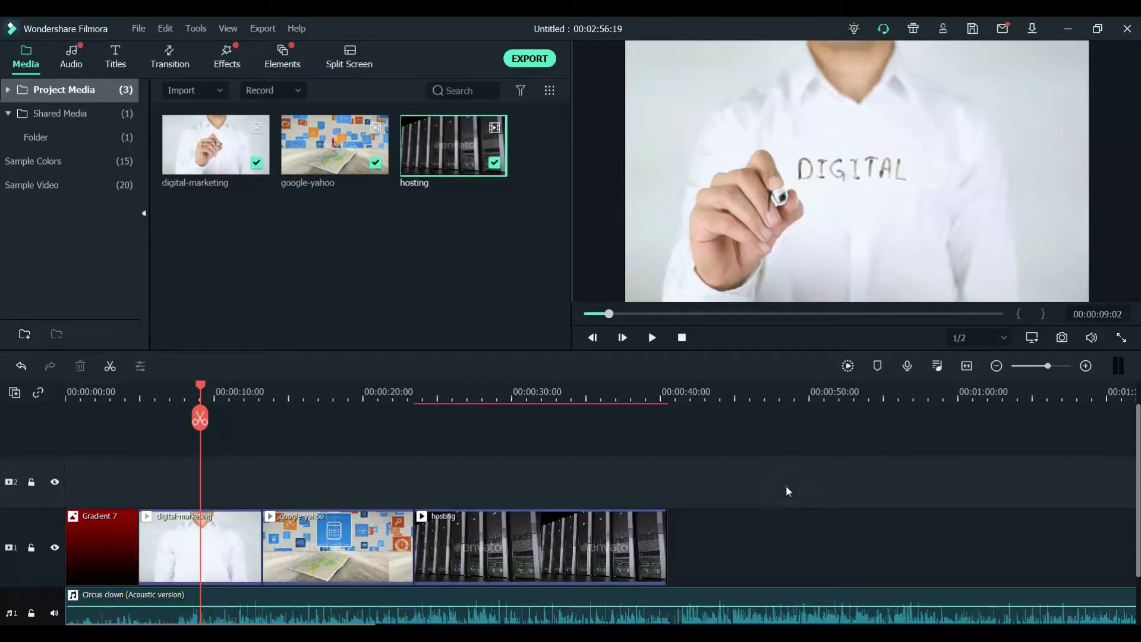
scroll(743, 497, down, 2)
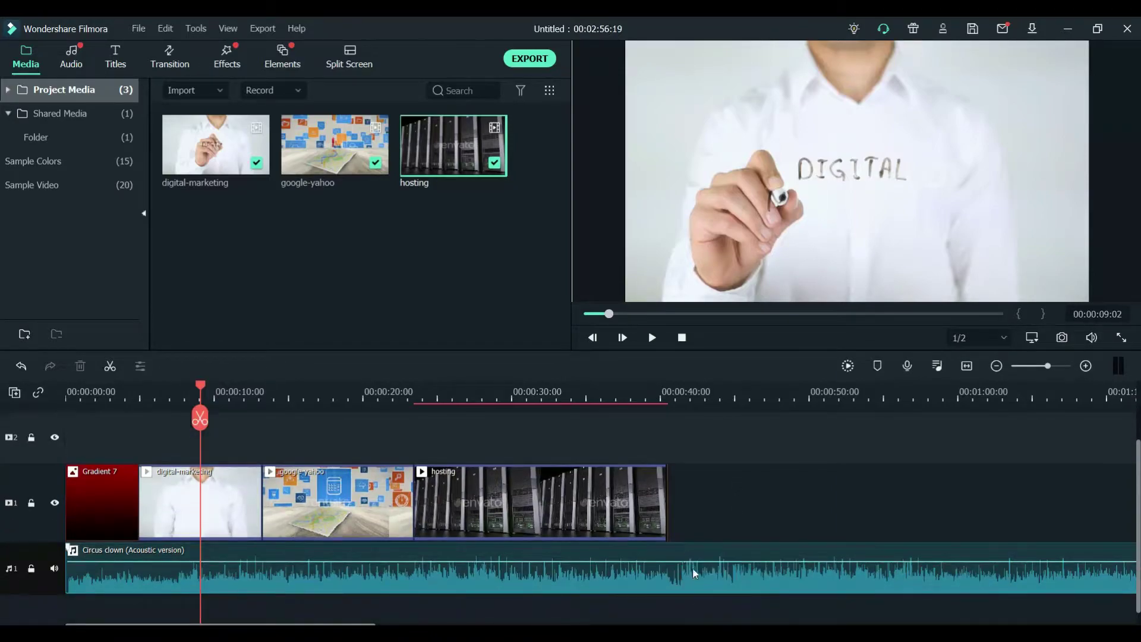
scroll(732, 478, up, 2)
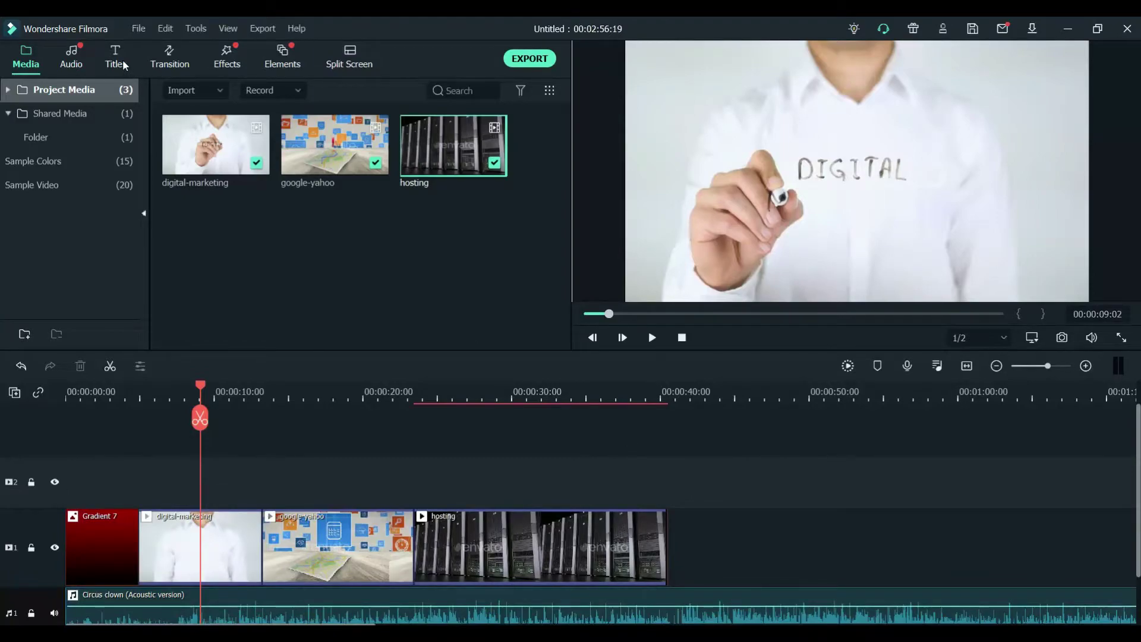
Place the Callout 1 title at the timeline start on track 2 and shorten it.
click(94, 393)
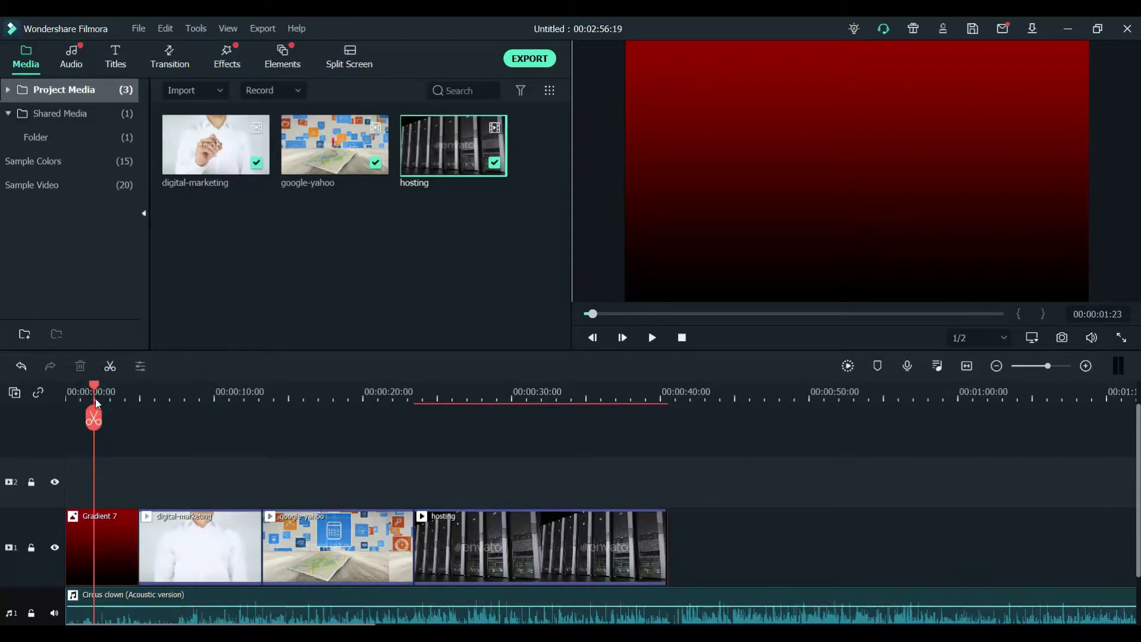
click(123, 52)
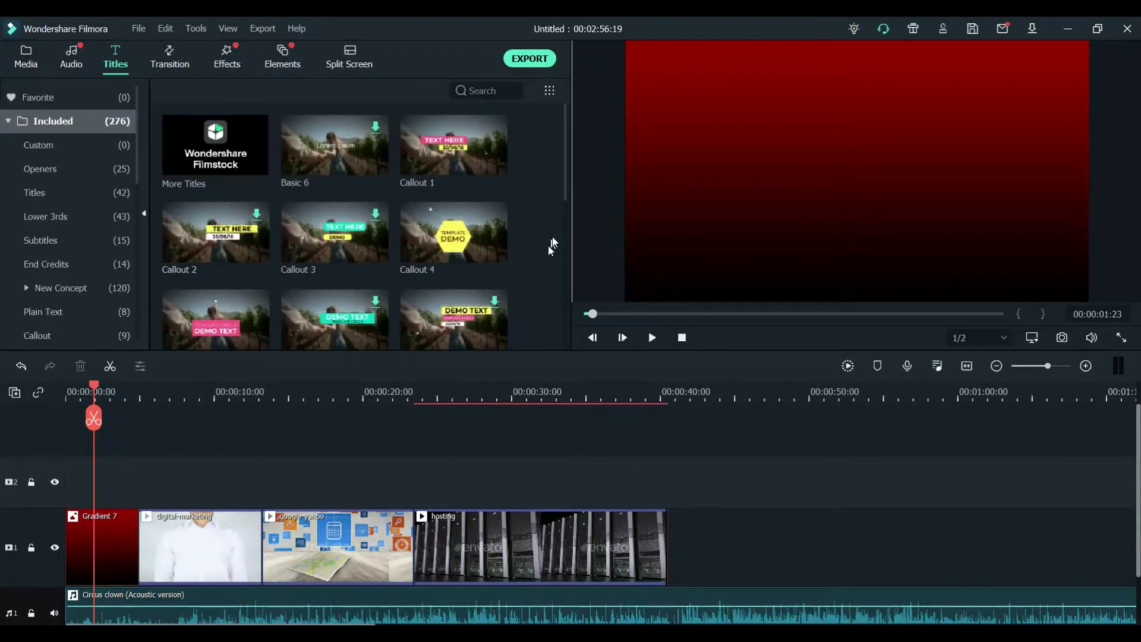
drag(453, 144, 84, 501)
drag(186, 483, 120, 482)
Extend the Callout 1 title to end at 00:00:04:16 and open its text for editing.
drag(94, 394, 105, 384)
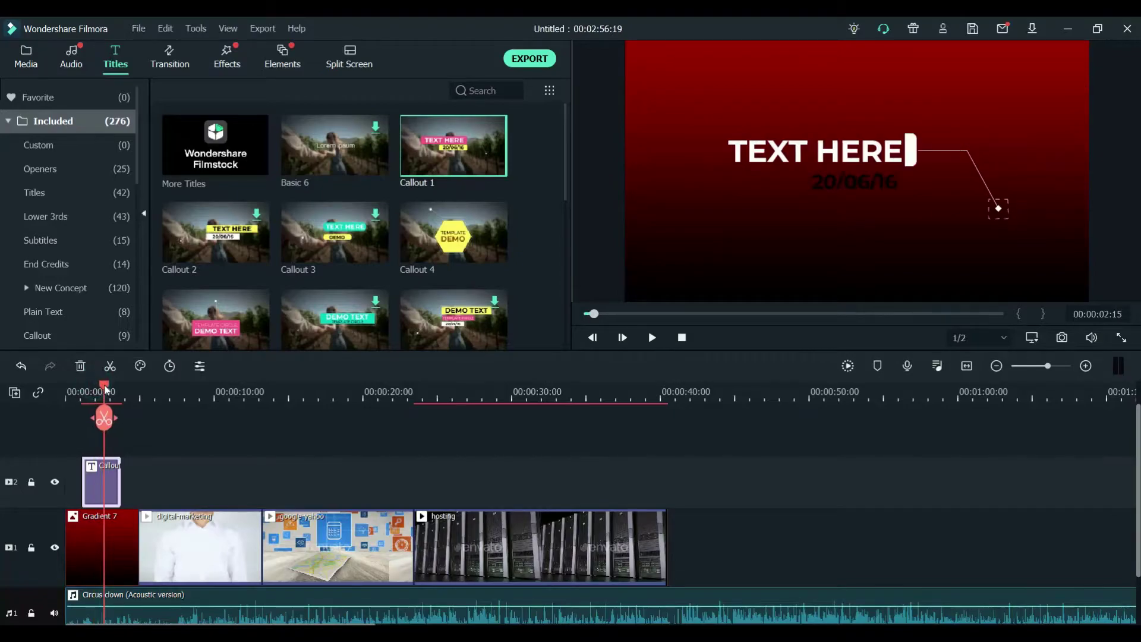
drag(121, 474, 134, 475)
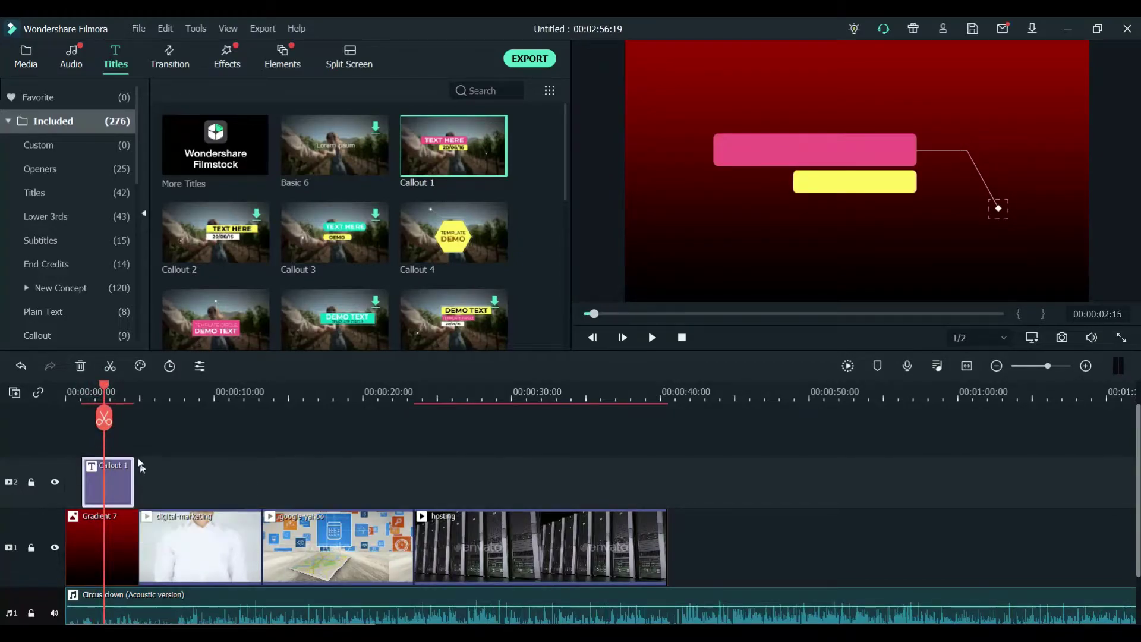
click(117, 392)
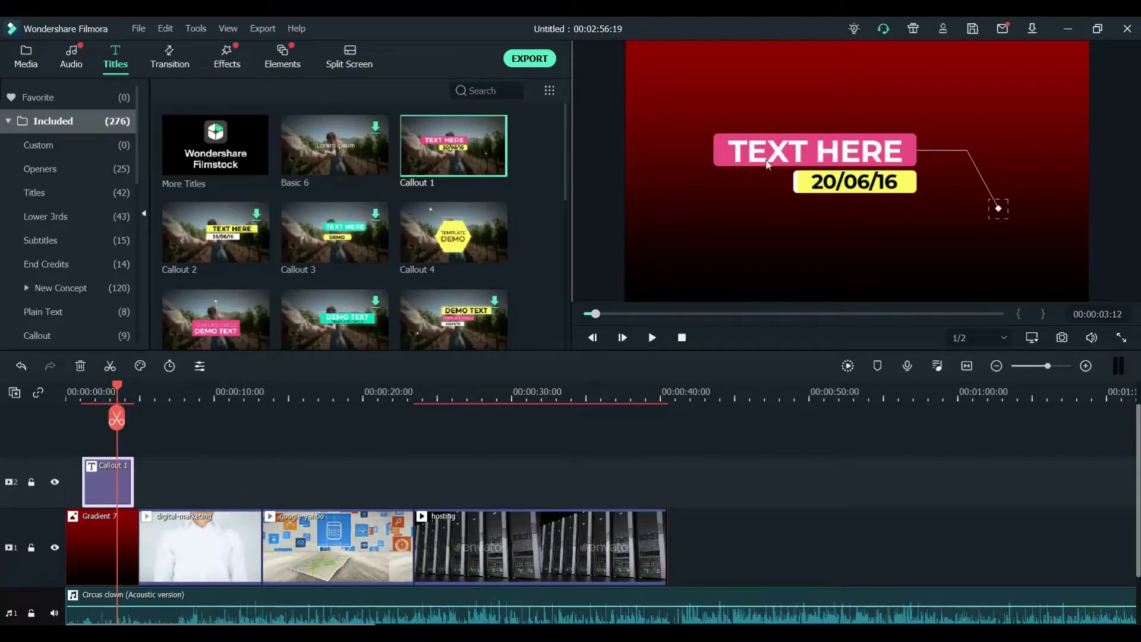
click(786, 150)
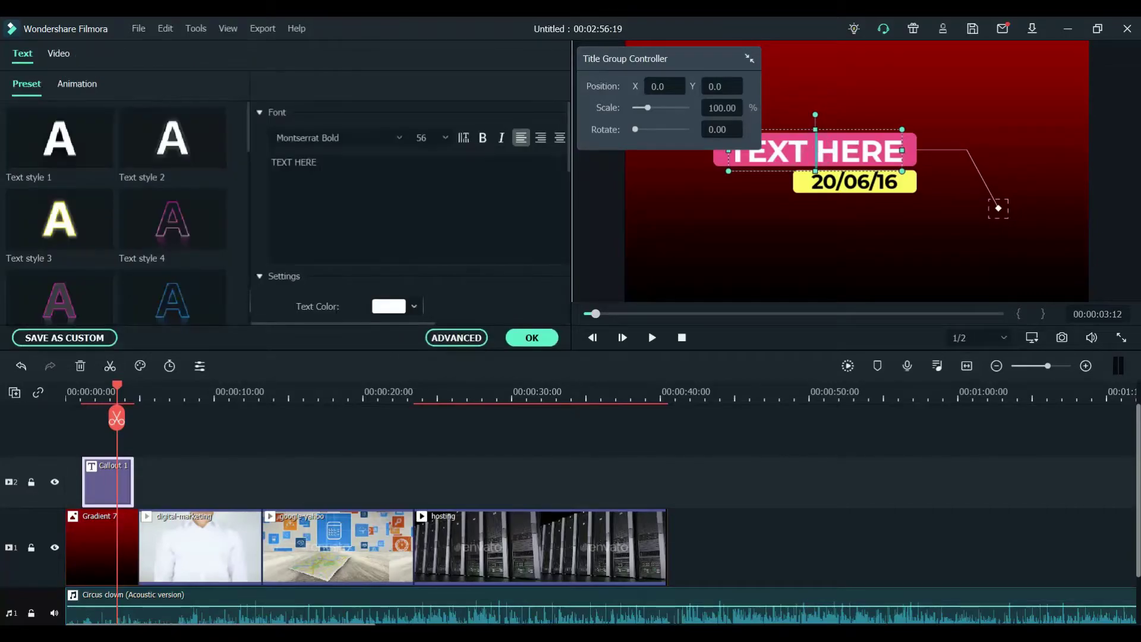
Replace TEXT HERE with 'welcome' and the 20/06/16 line with 'Quick Tips'.
key(ctrl+a)
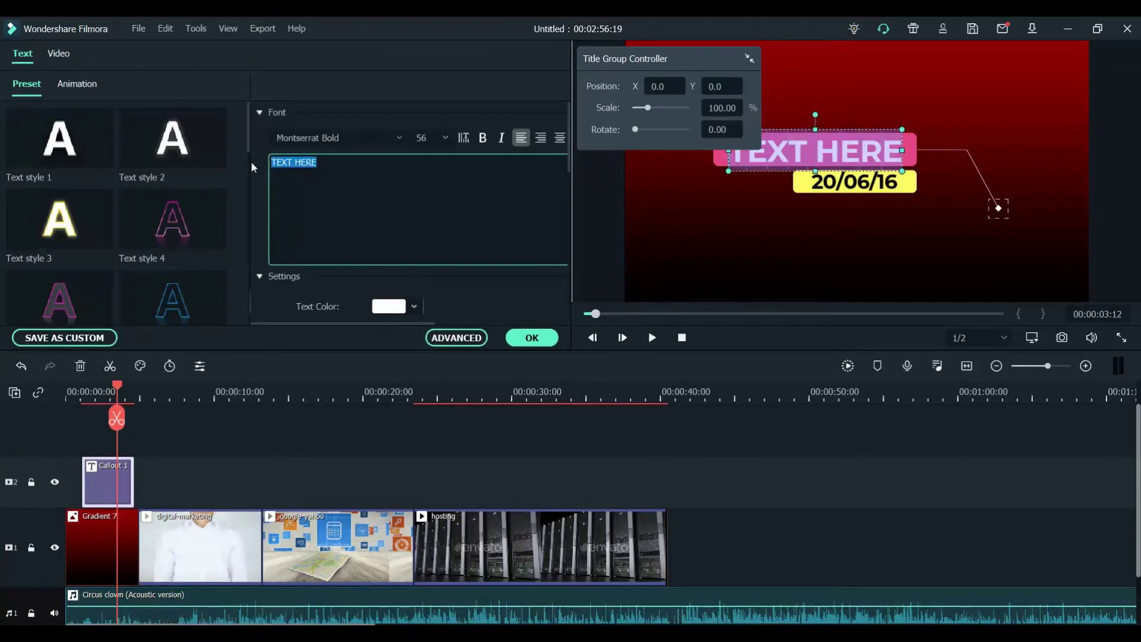
text(welcome)
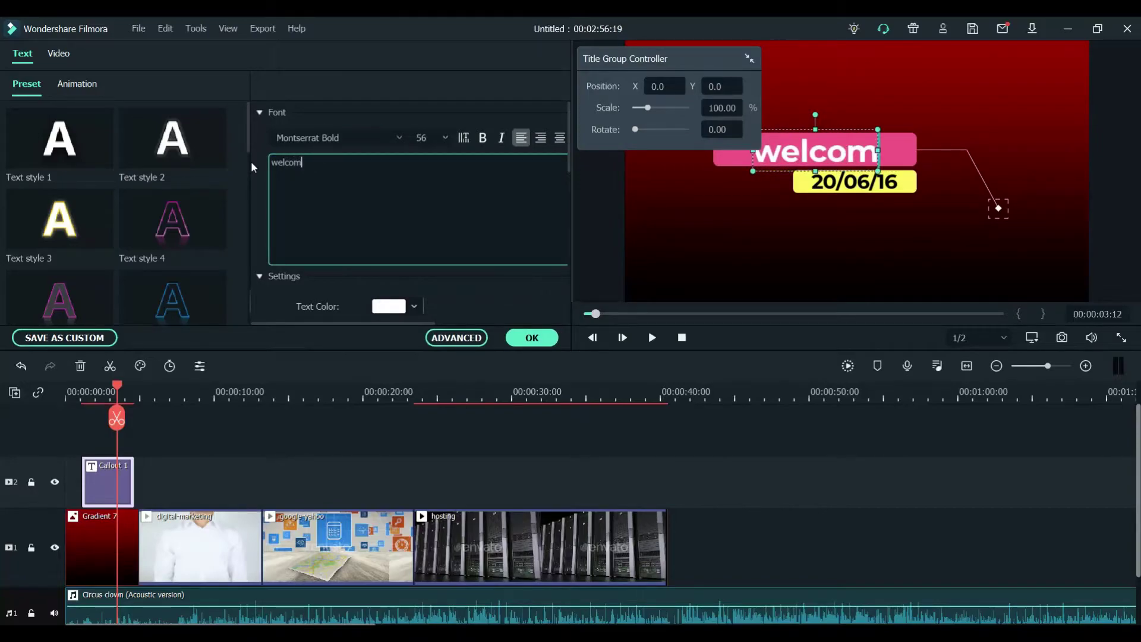
click(854, 185)
click(367, 225)
key(ctrl+a)
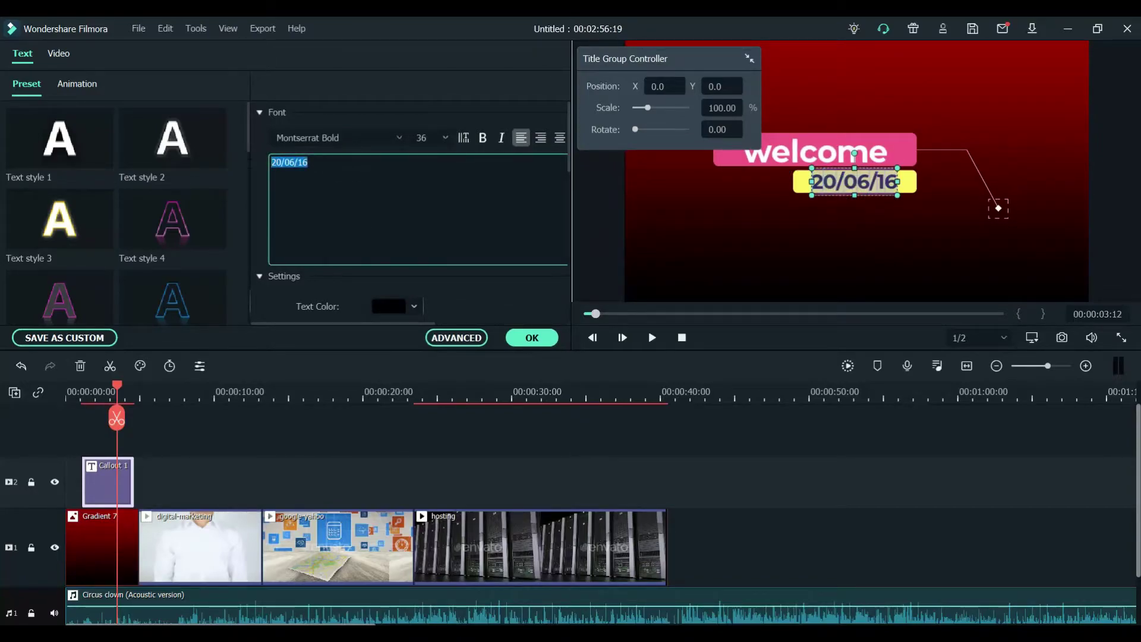
text(Qu)
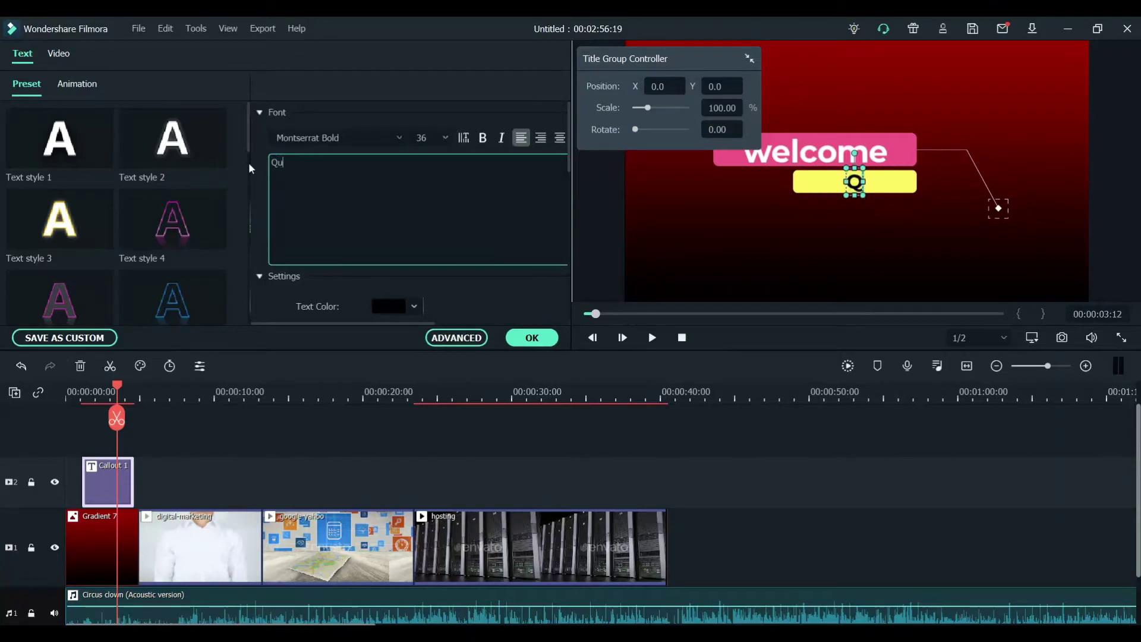
text(ick Tips)
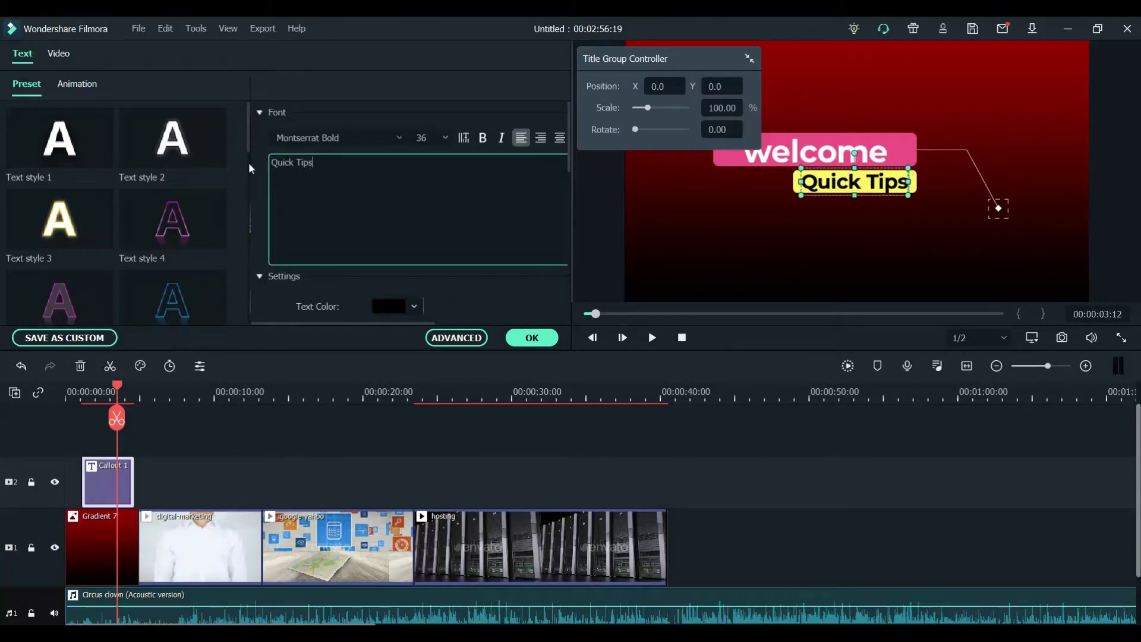
Correct the first line to 'Welcome to' and apply the title edits.
click(821, 158)
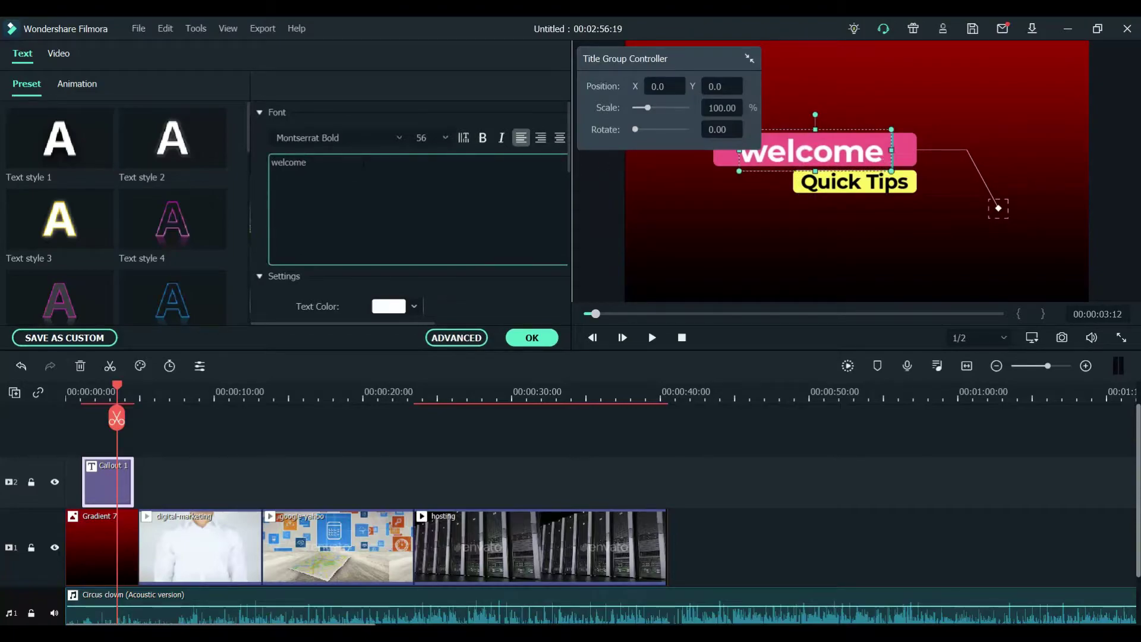
text(to)
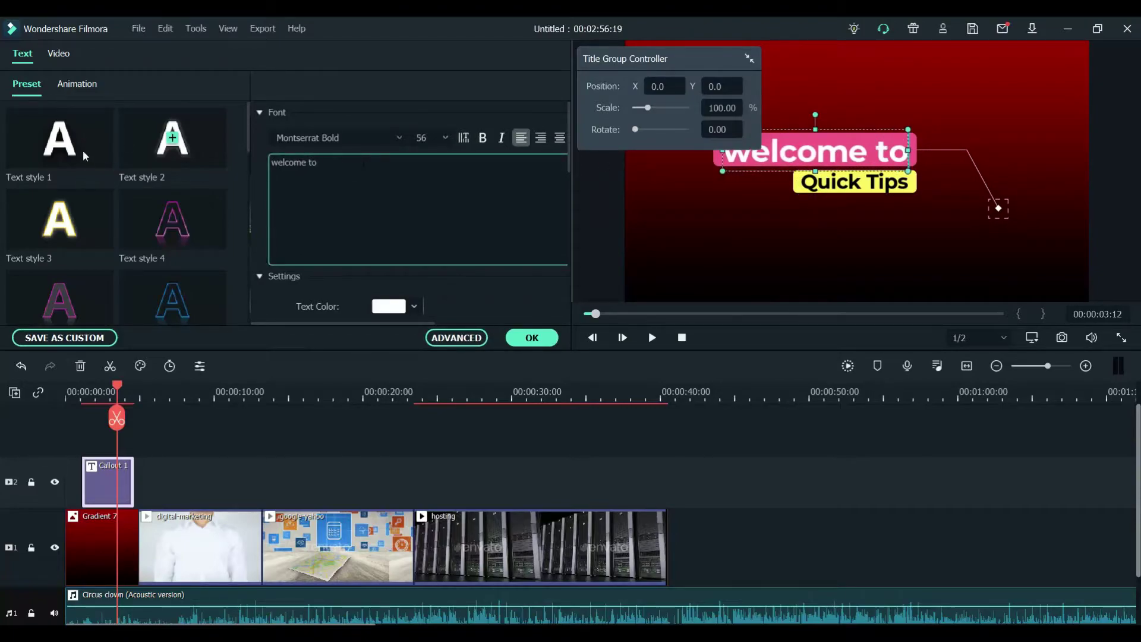
click(279, 162)
key(BackSpace)
text(W)
click(525, 339)
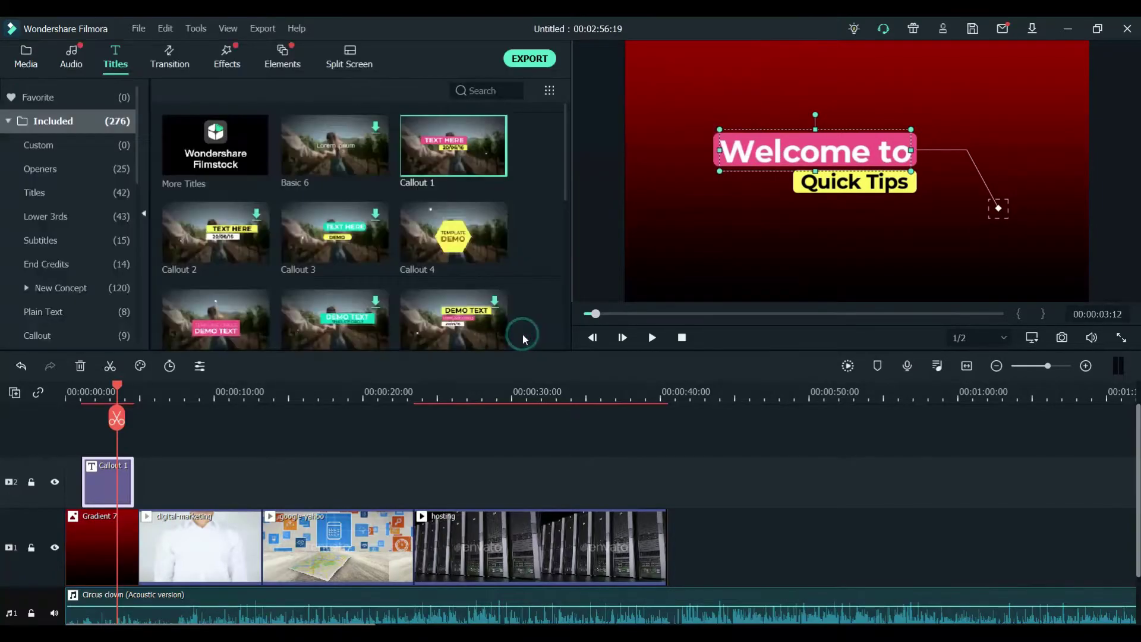
click(758, 478)
click(204, 532)
click(195, 396)
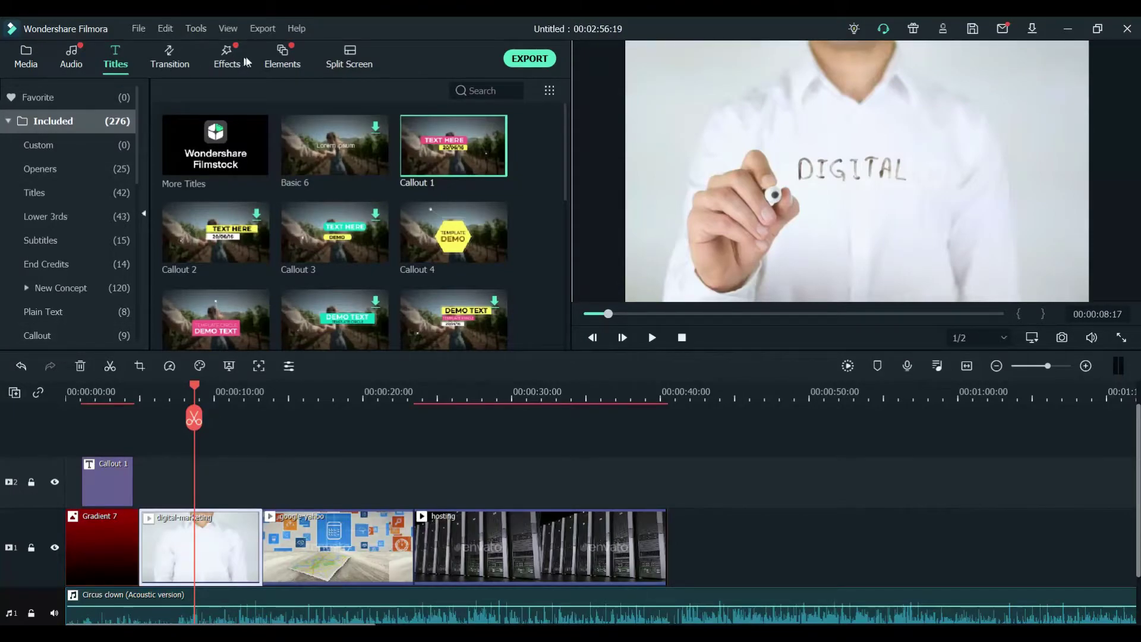
Add Radio Explike FX on track 2 above the digital-marketing clip and preview it.
click(232, 62)
scroll(415, 297, down, 3)
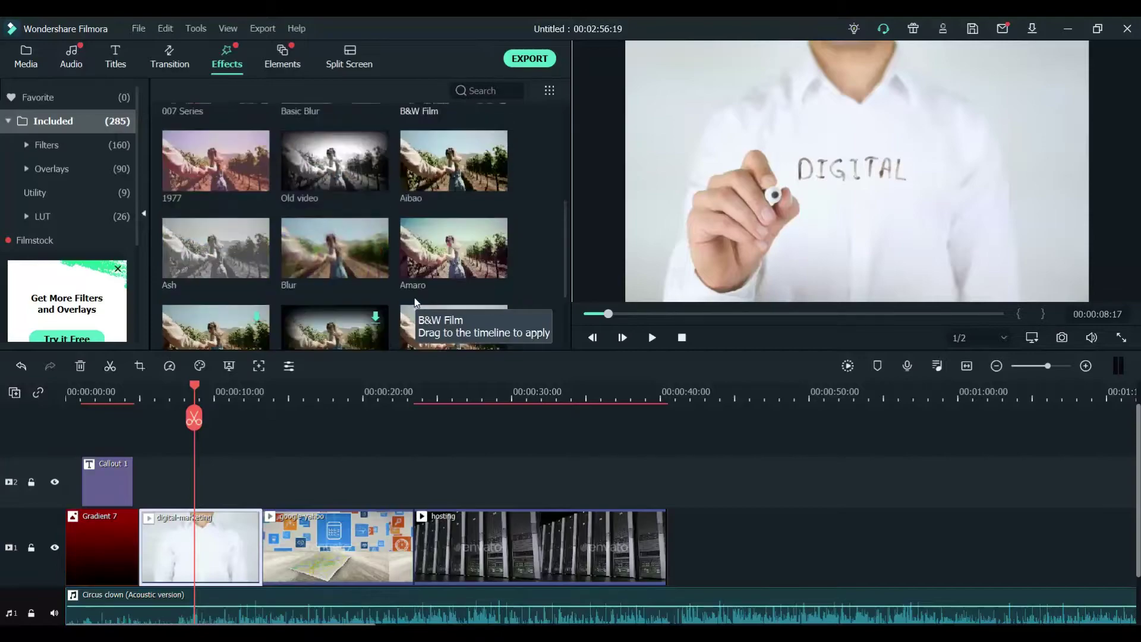
scroll(400, 255, up, 3)
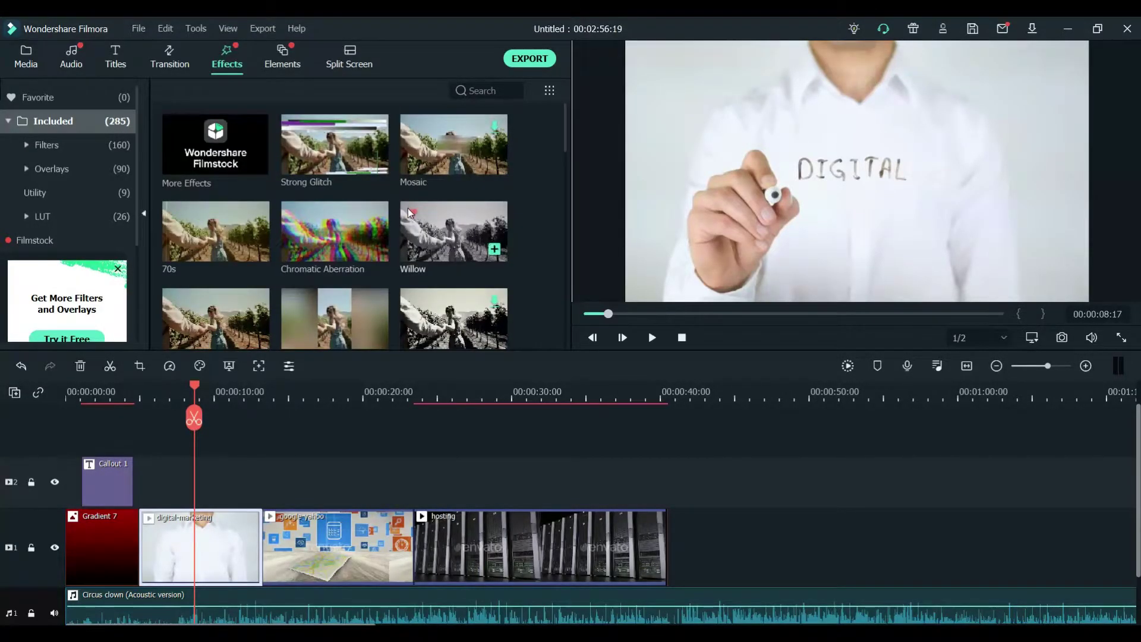
scroll(409, 213, down, 3)
scroll(409, 214, down, 3)
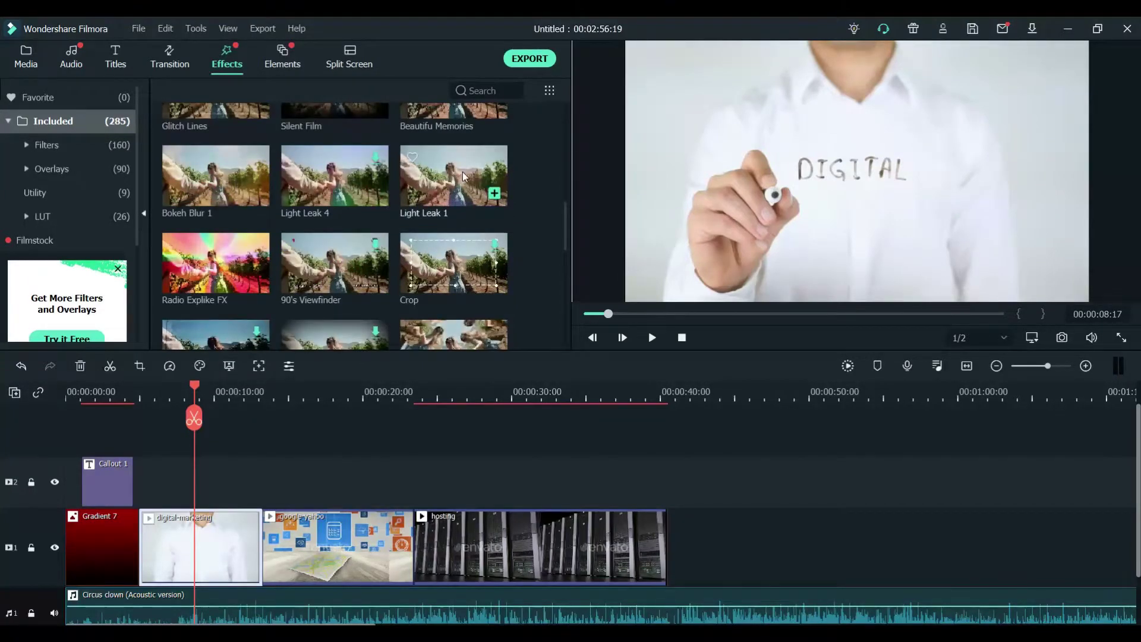
drag(225, 256, 211, 480)
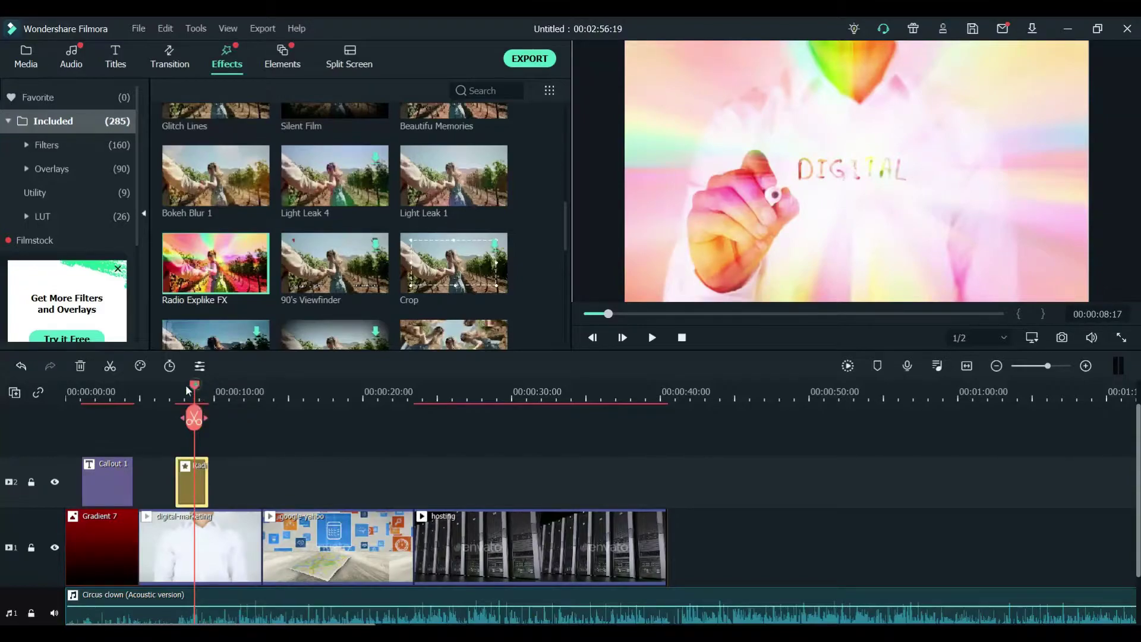
drag(194, 390, 166, 390)
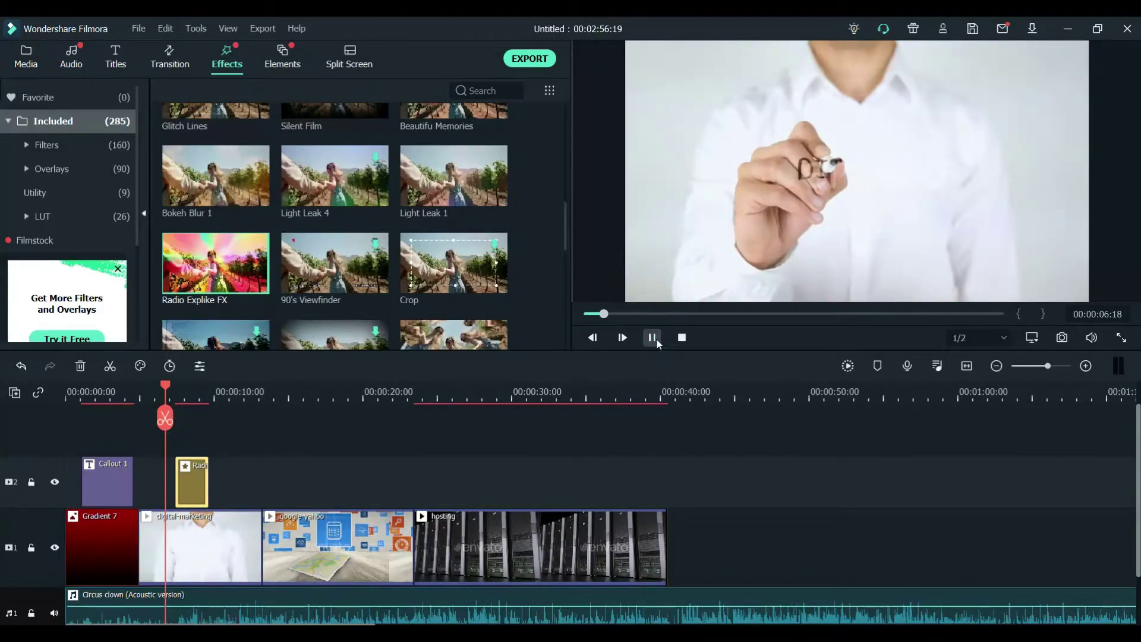
click(653, 337)
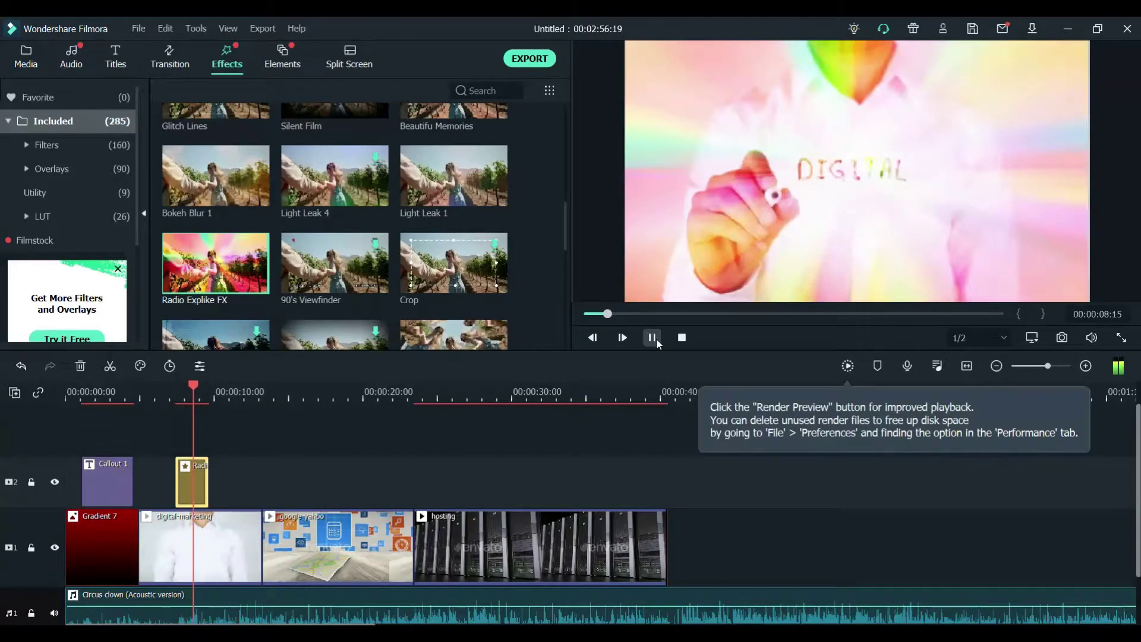
click(657, 339)
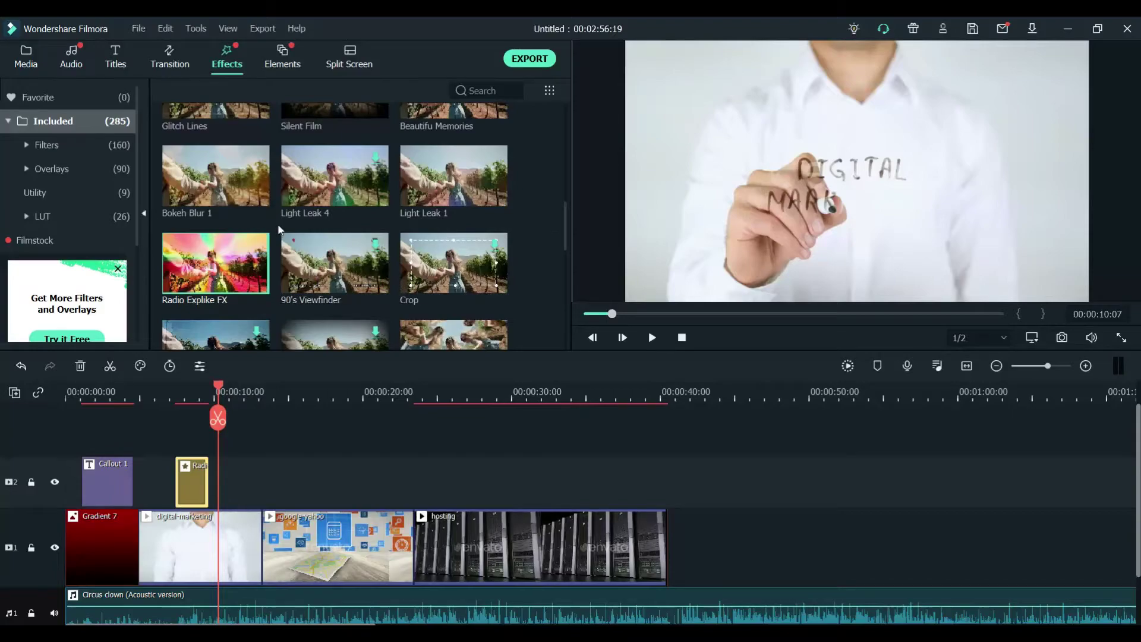
Select the VHS Distortion Bad effect in the Effects library.
scroll(408, 273, down, 3)
scroll(408, 274, down, 5)
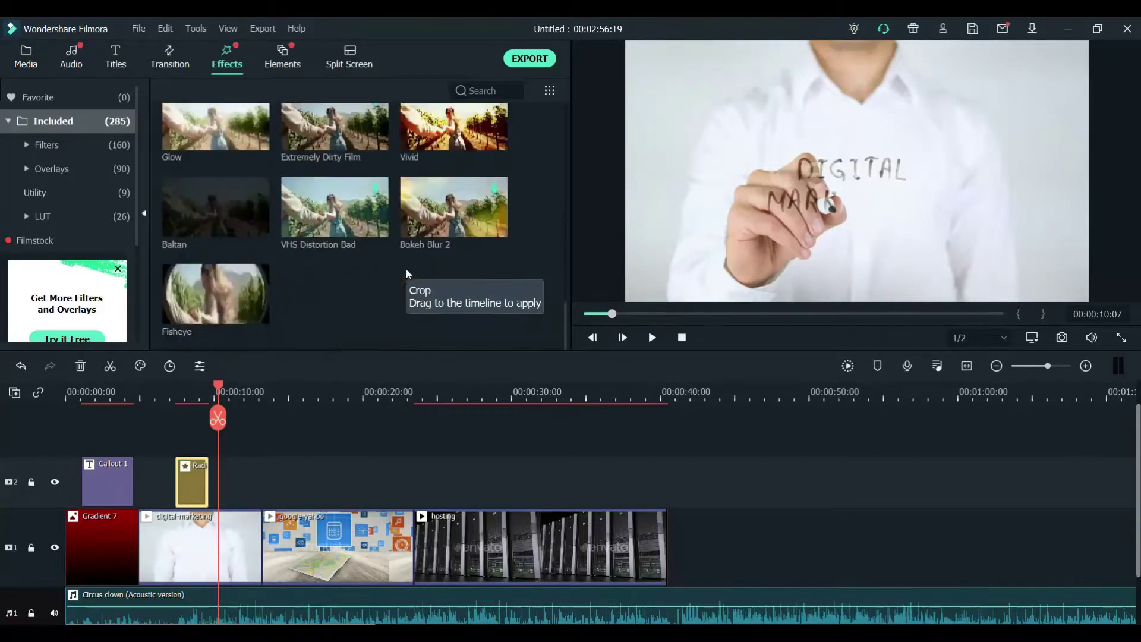
click(356, 200)
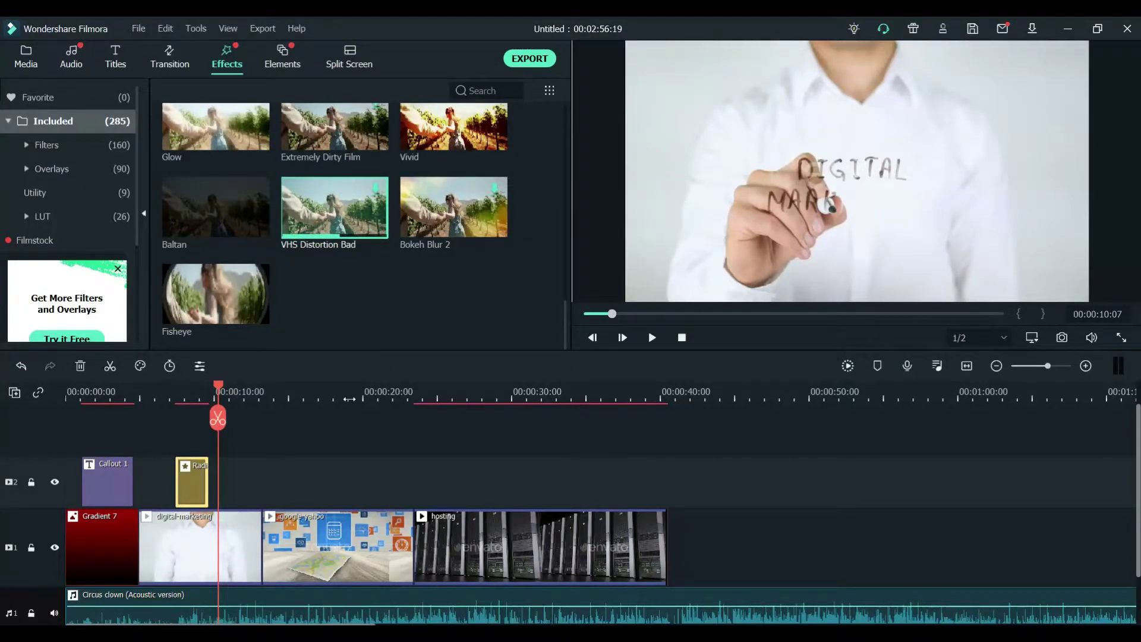
Place VHS Distortion Bad across the clip cut, extend it to 00:00:15:02, and review playback.
mouse_move(350, 218)
drag(350, 218, 286, 397)
click(277, 396)
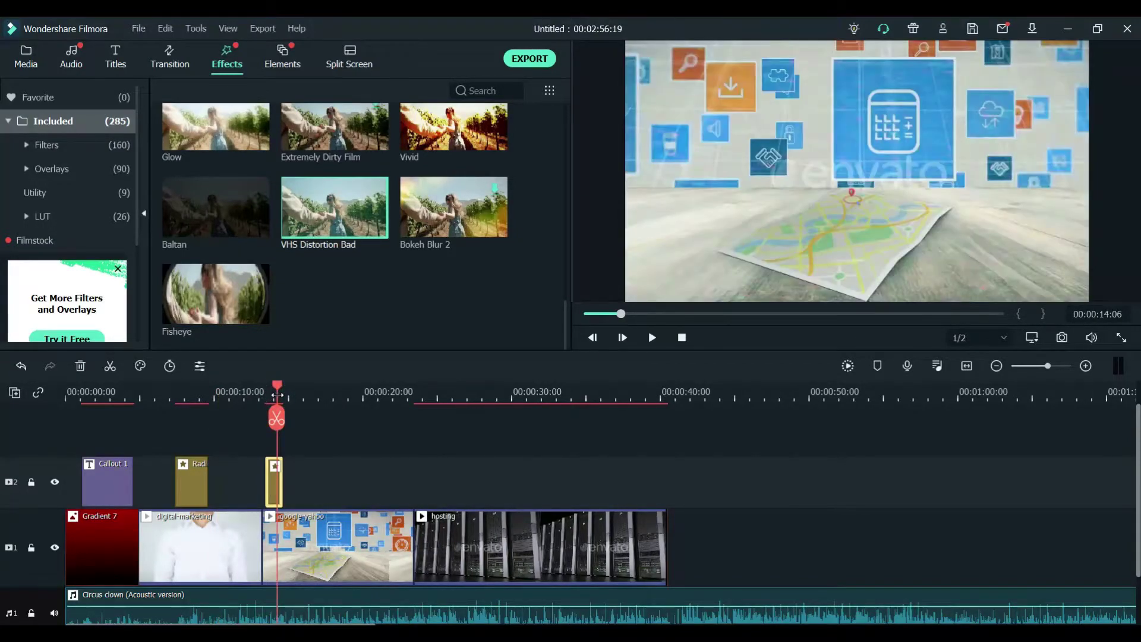
drag(282, 484, 296, 483)
click(251, 390)
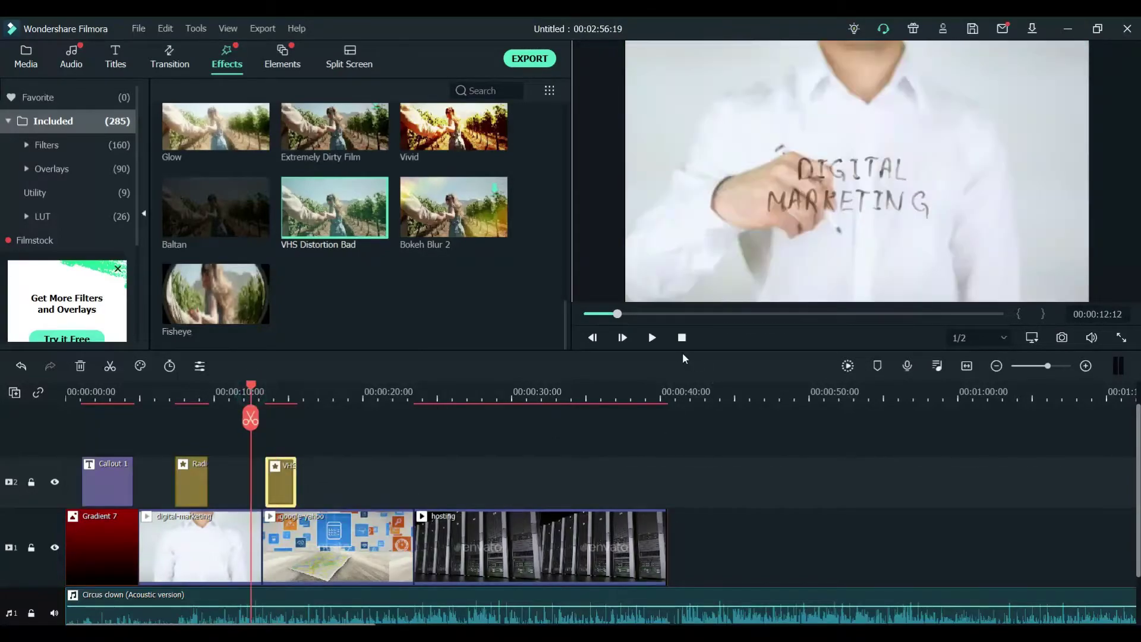
click(654, 338)
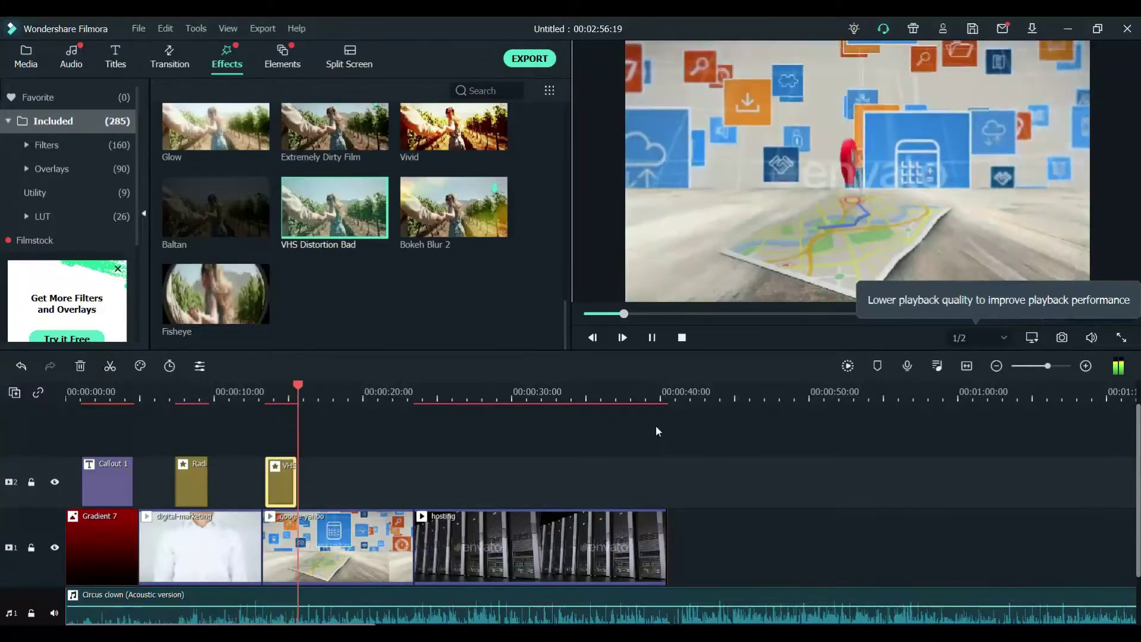
click(653, 338)
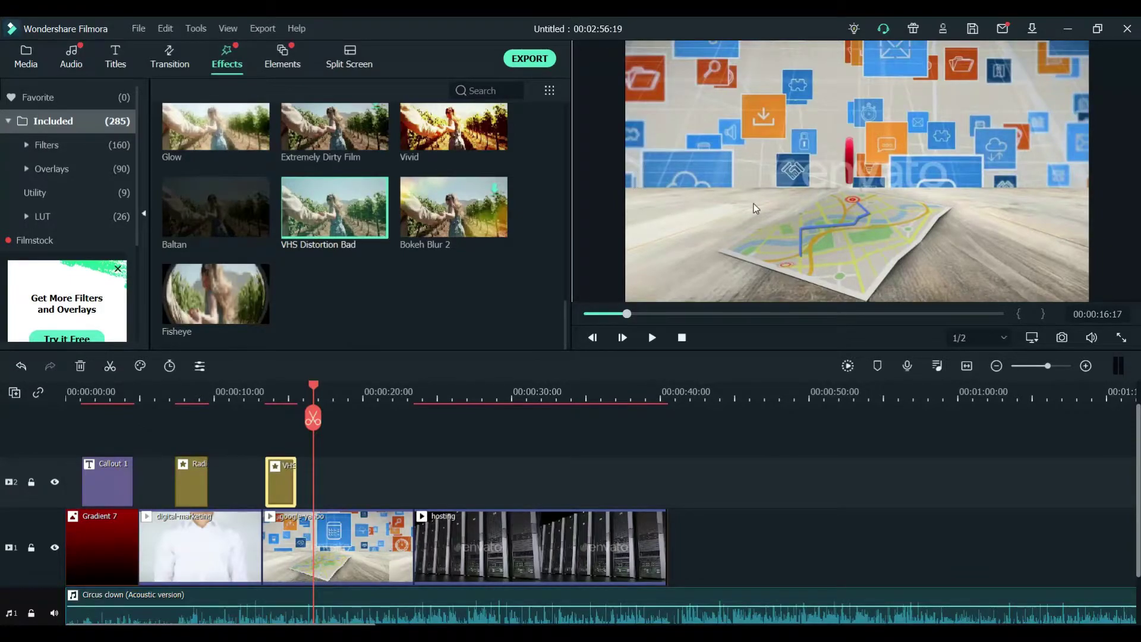
Place the Extreme shake filter on track 2, shortened to end at 00:00:18:15.
click(73, 148)
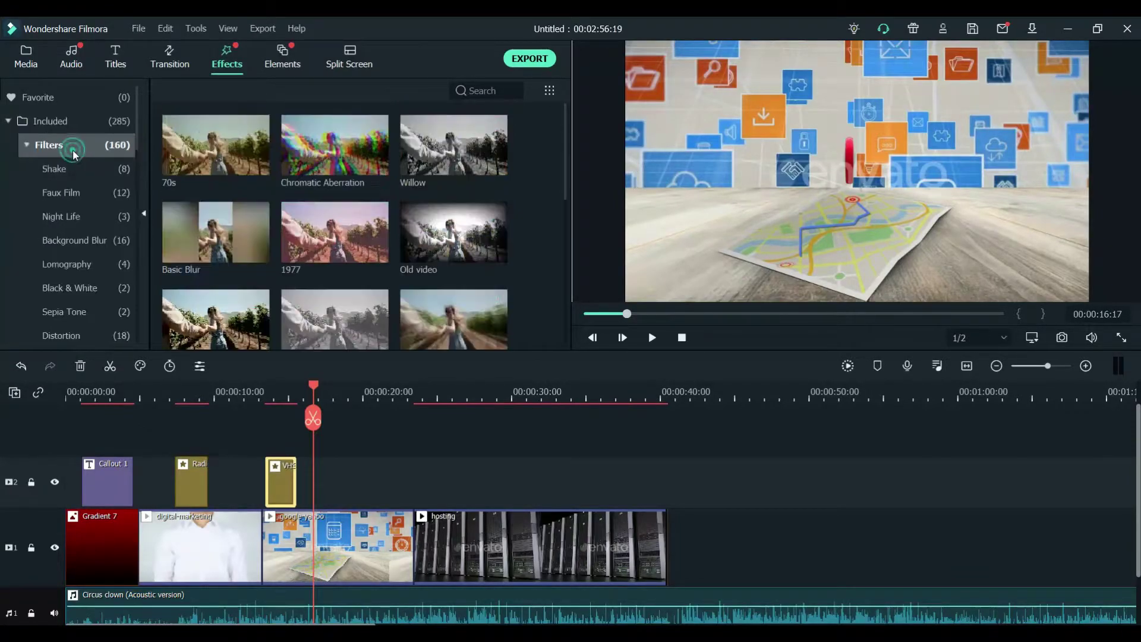
scroll(360, 255, down, 10)
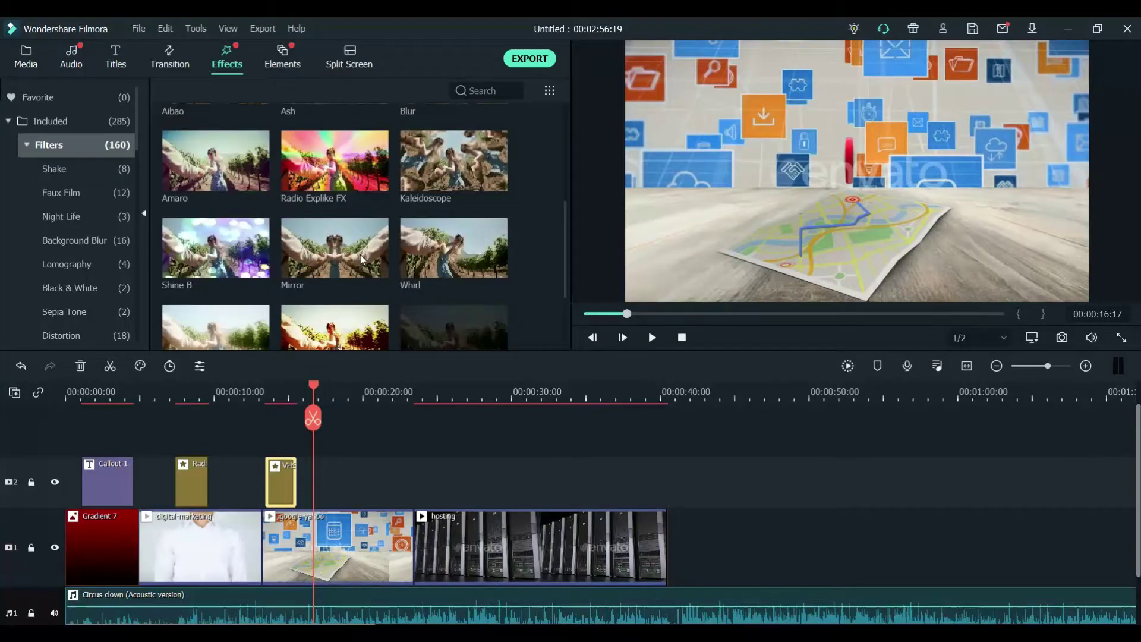
click(61, 172)
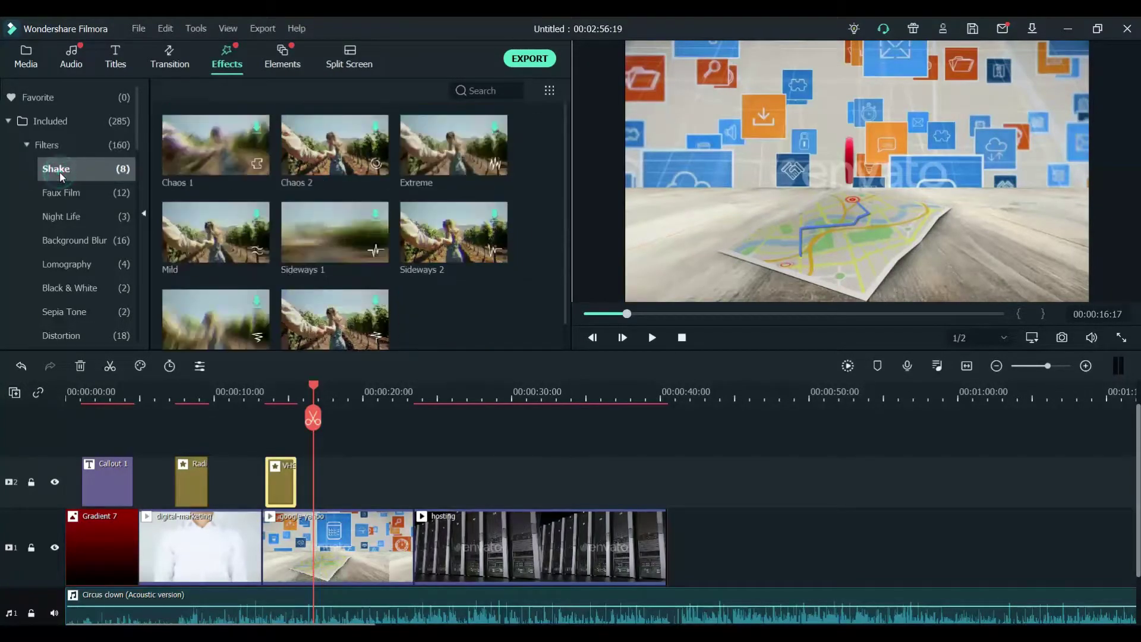
click(458, 151)
drag(443, 140, 313, 491)
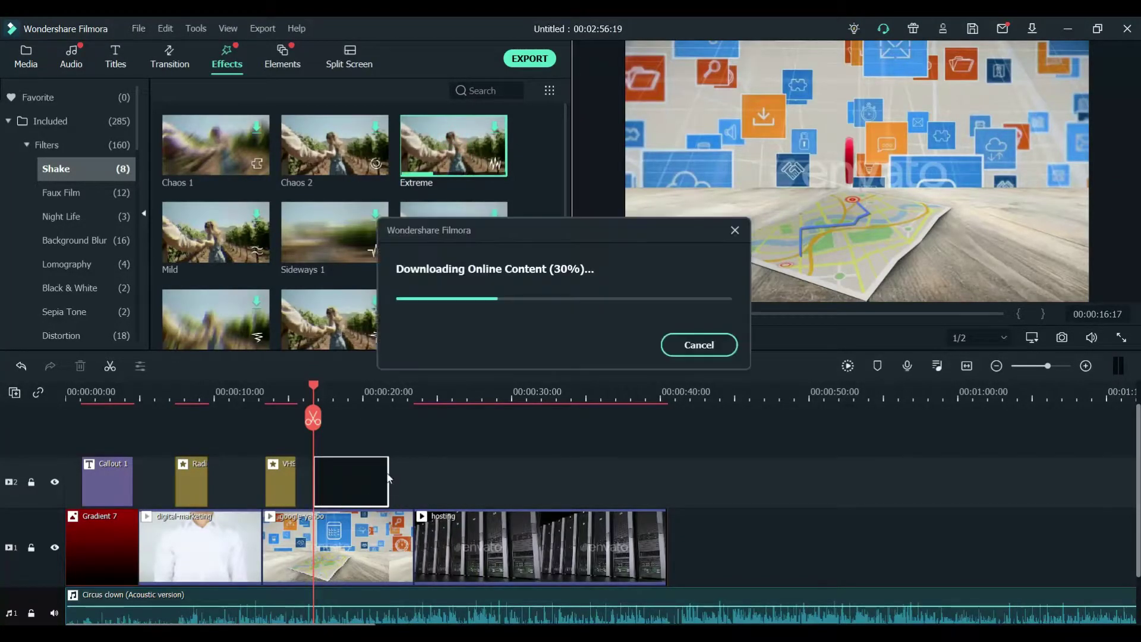
drag(391, 475, 340, 474)
Preview the Extreme shake effect, then show the Faux Film filters.
click(312, 386)
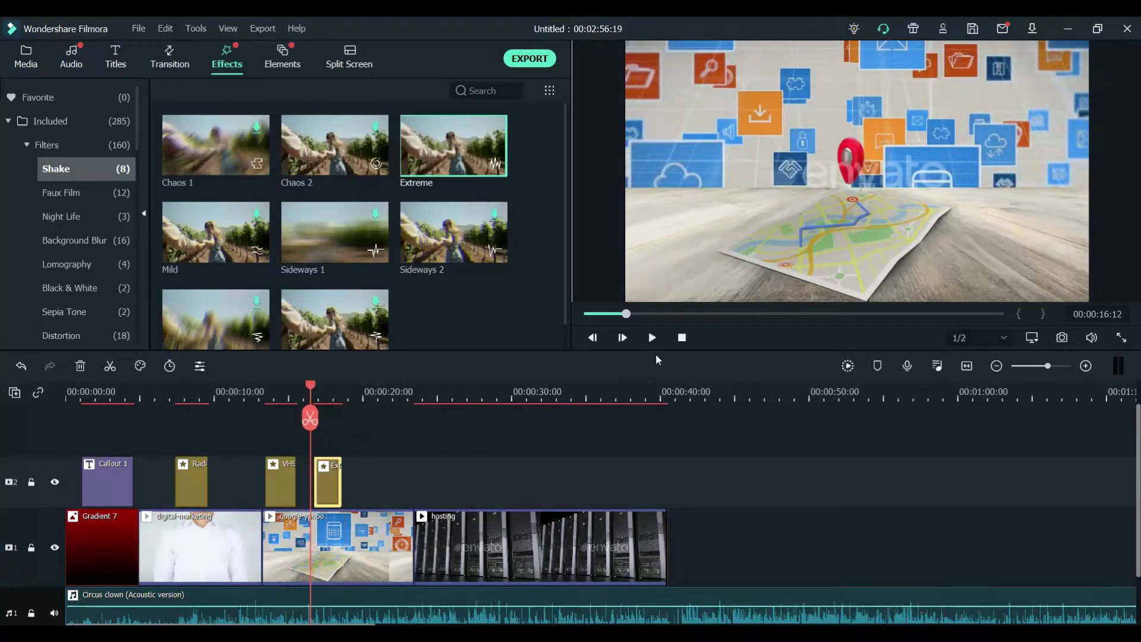
click(652, 338)
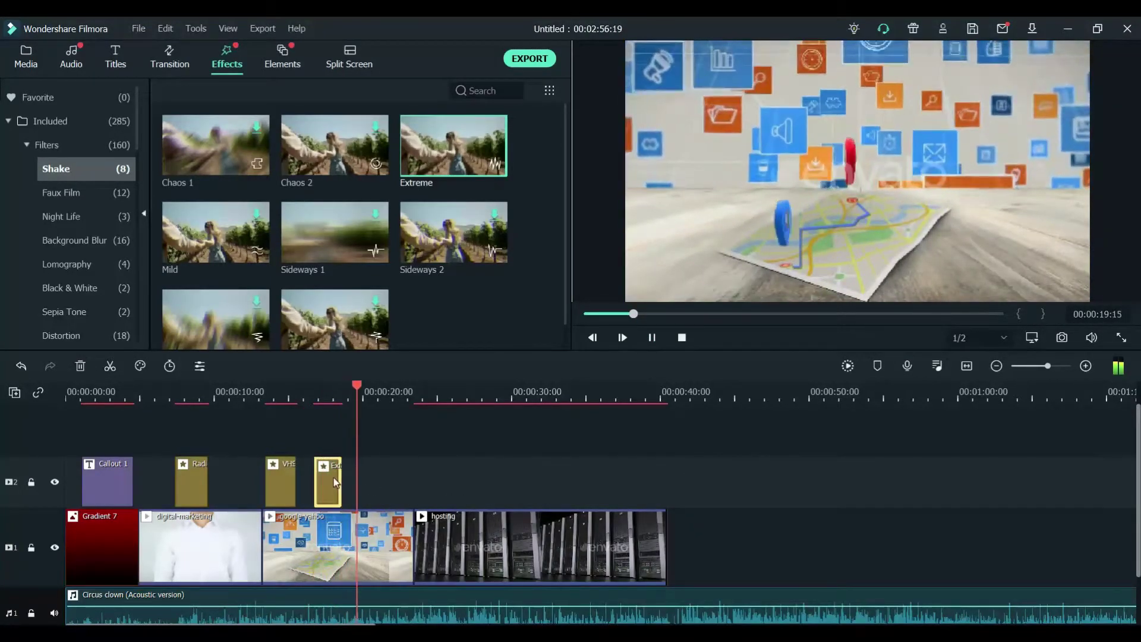
click(652, 338)
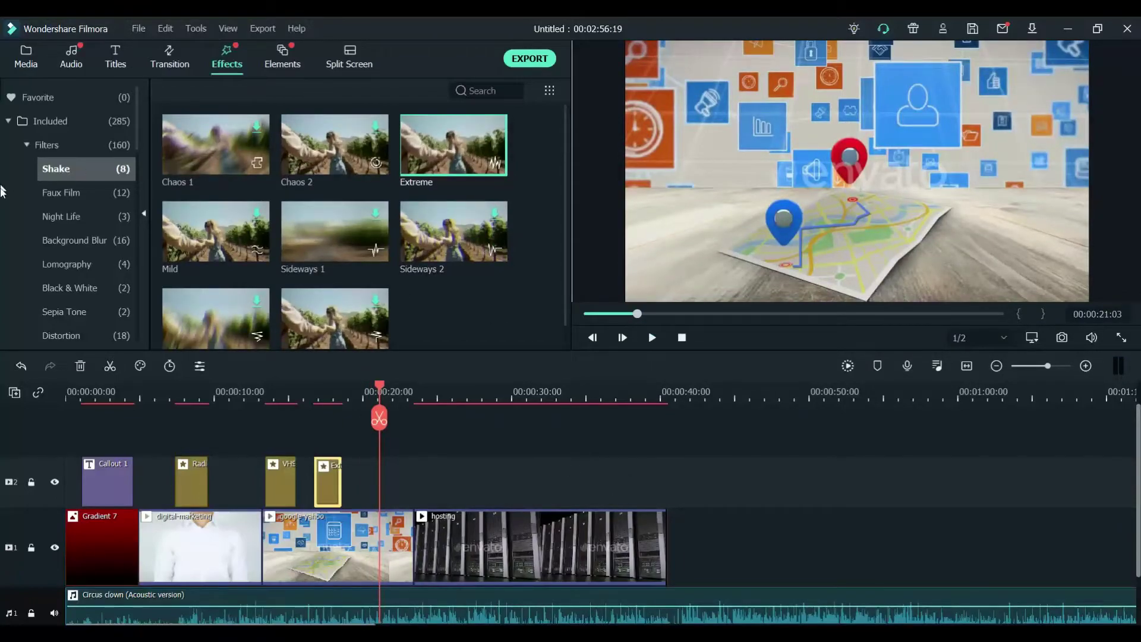
click(53, 195)
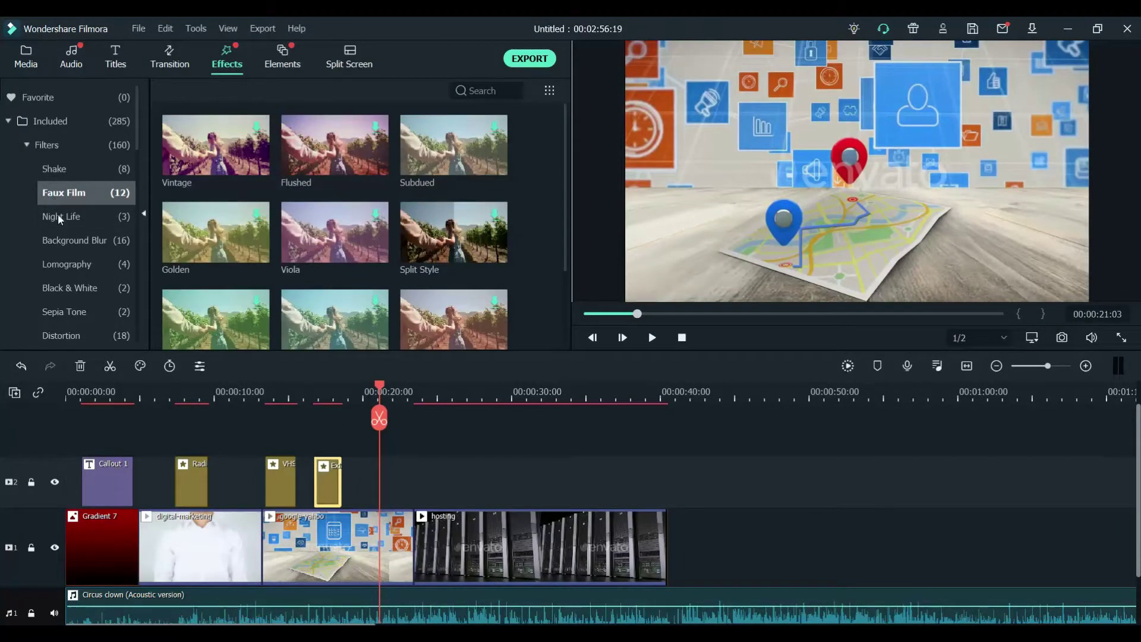
Add Radio Explike FX from the Common filters to track 2 and shorten its end.
click(57, 218)
scroll(82, 286, down, 3)
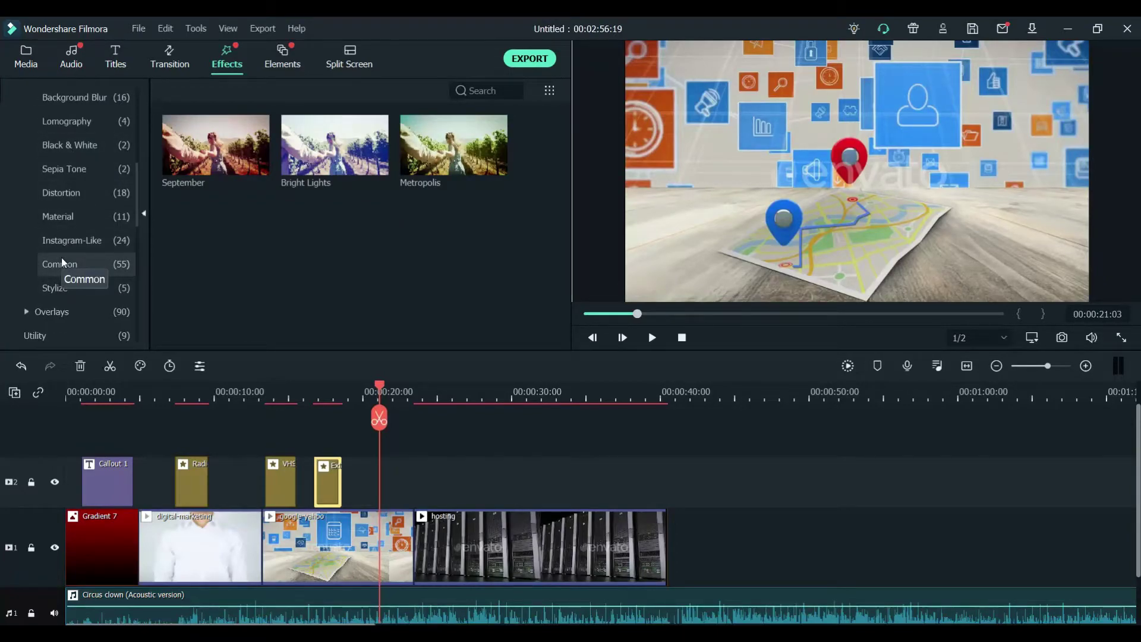
click(69, 257)
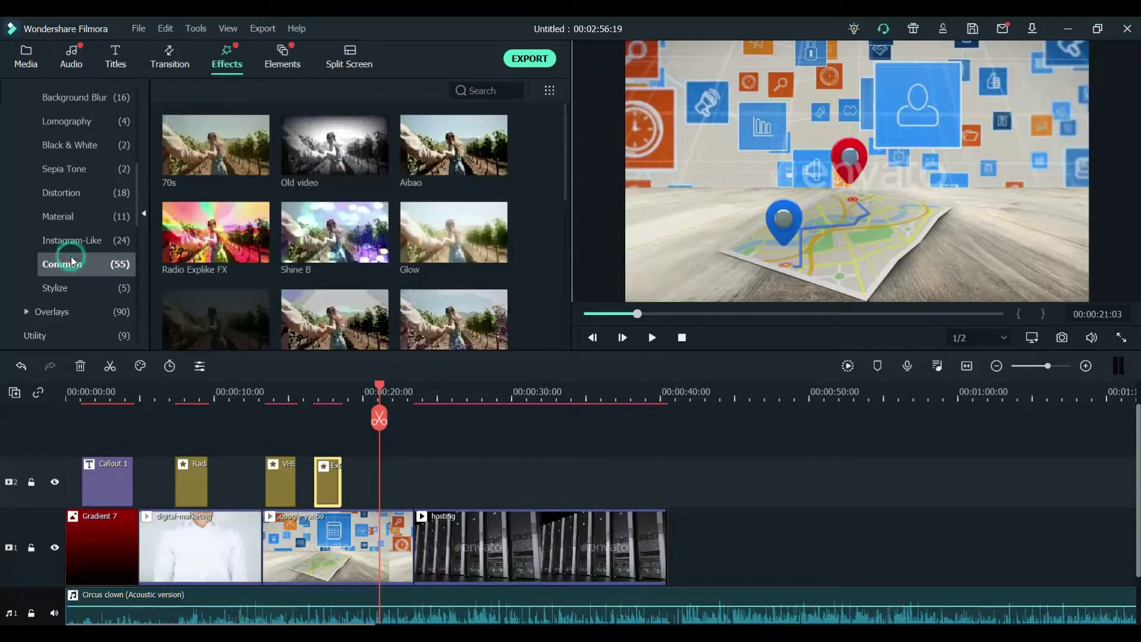
drag(220, 233, 384, 495)
drag(452, 480, 397, 482)
Extend the Radio Explike FX clip to about 00:00:24 and replay it from 20 seconds.
click(356, 401)
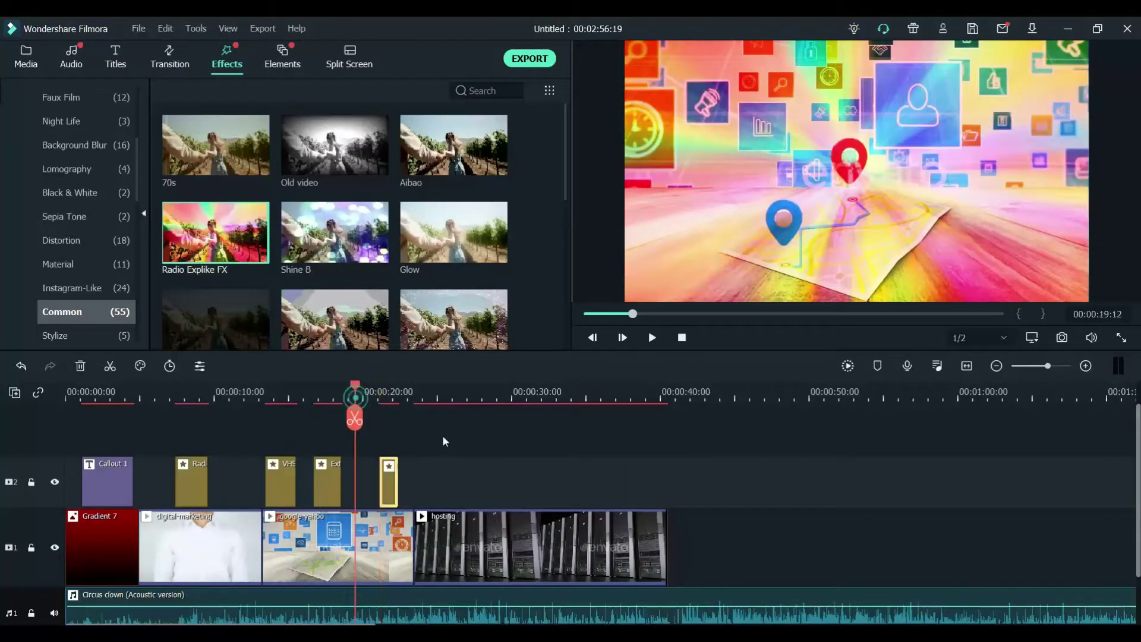
click(653, 337)
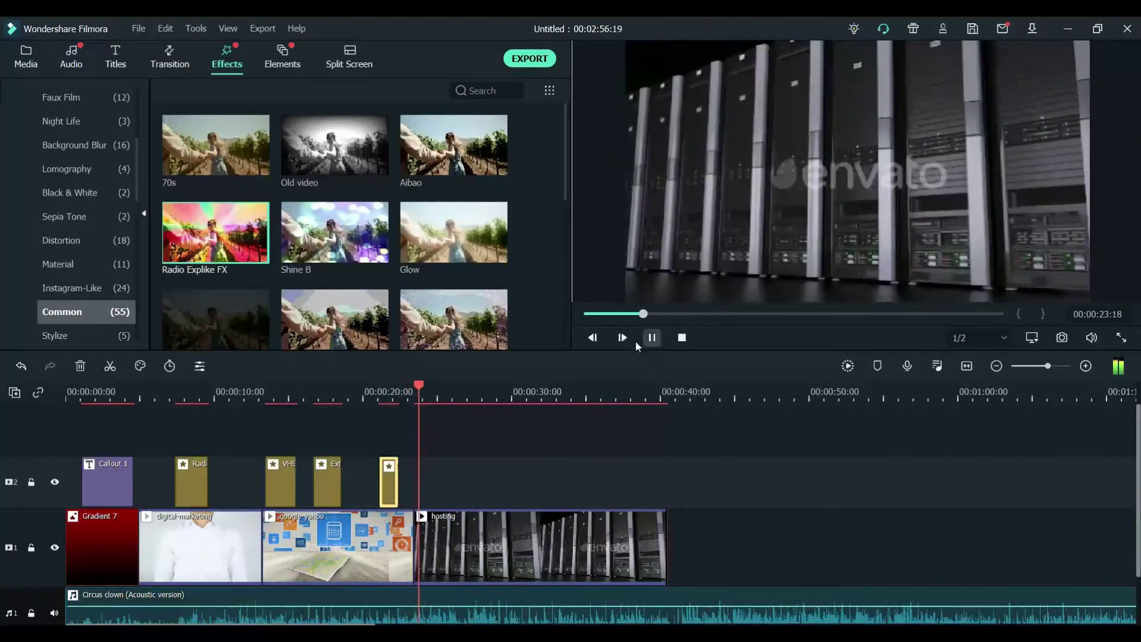
click(652, 337)
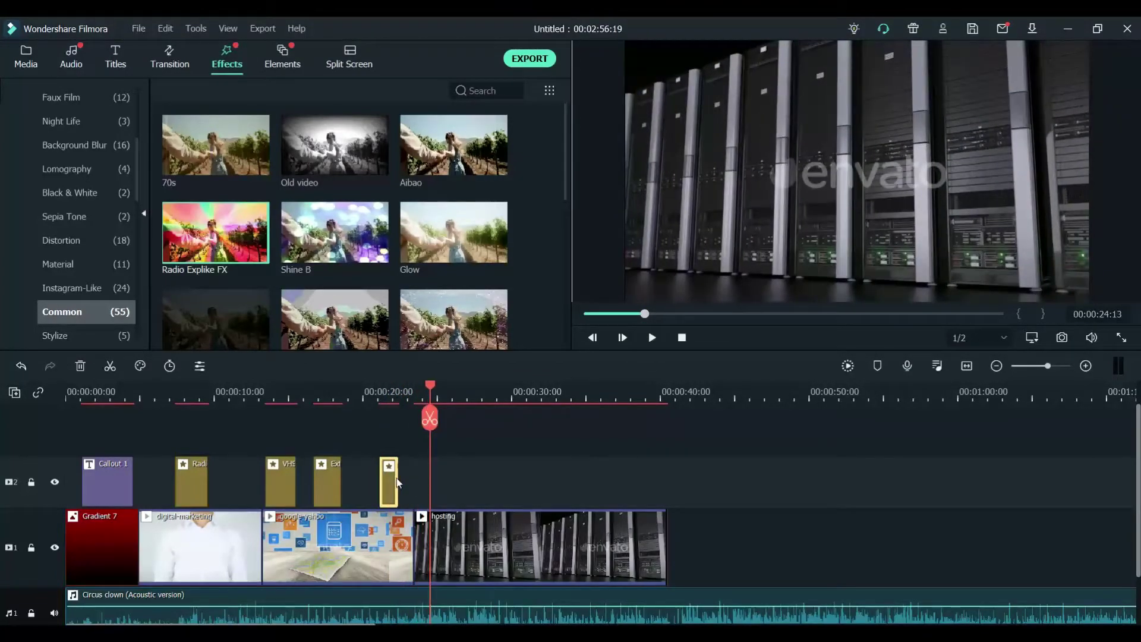
drag(398, 479, 433, 479)
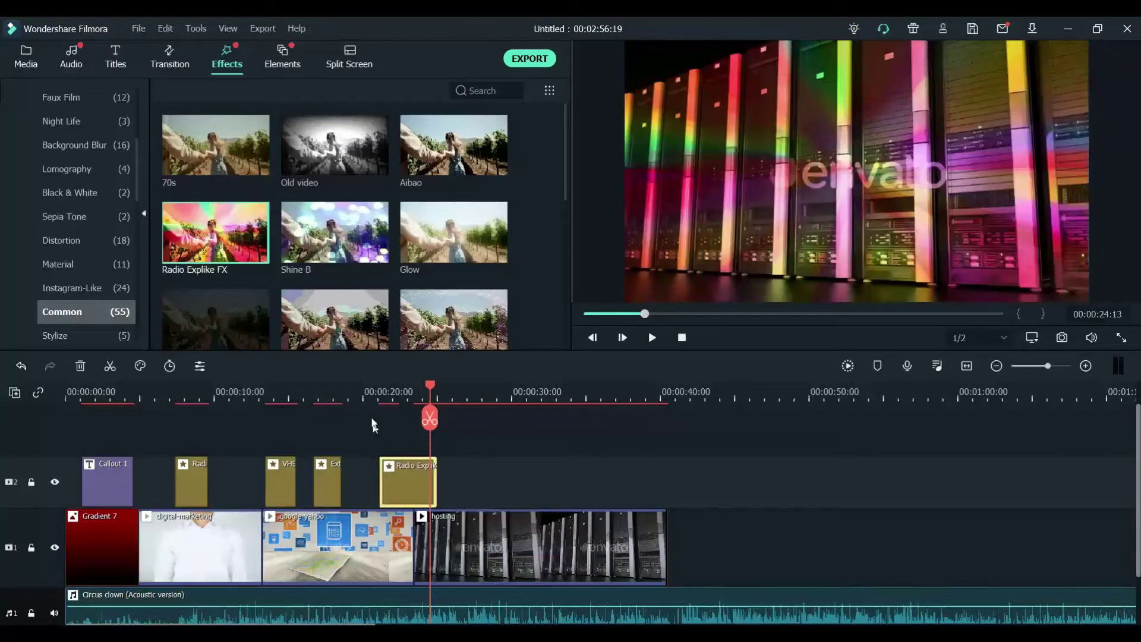
click(362, 390)
click(651, 338)
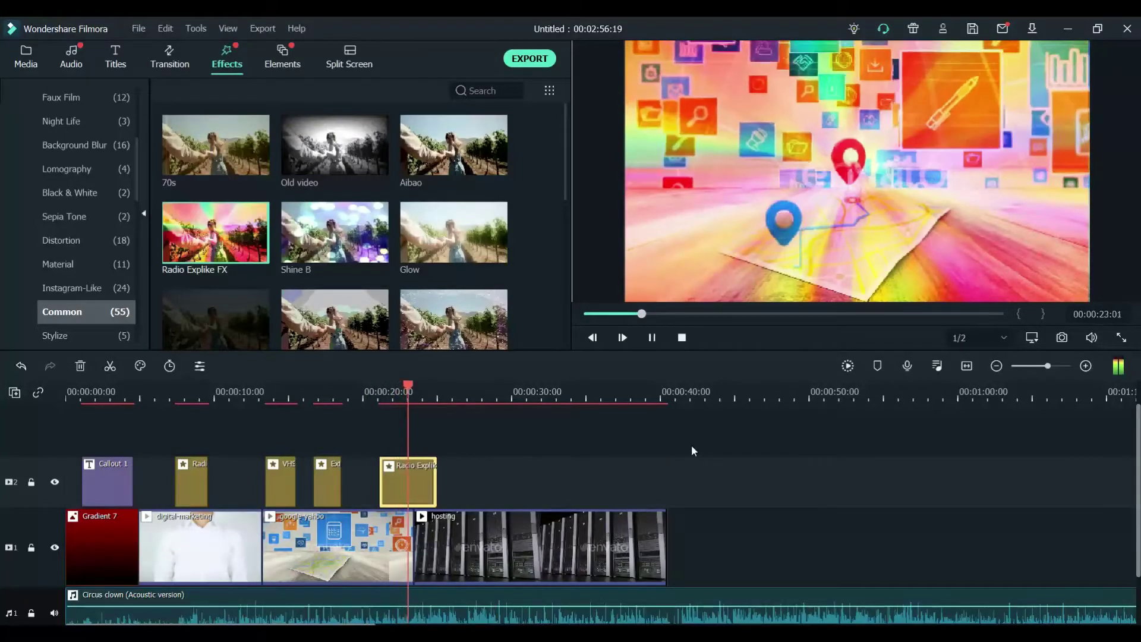
click(652, 338)
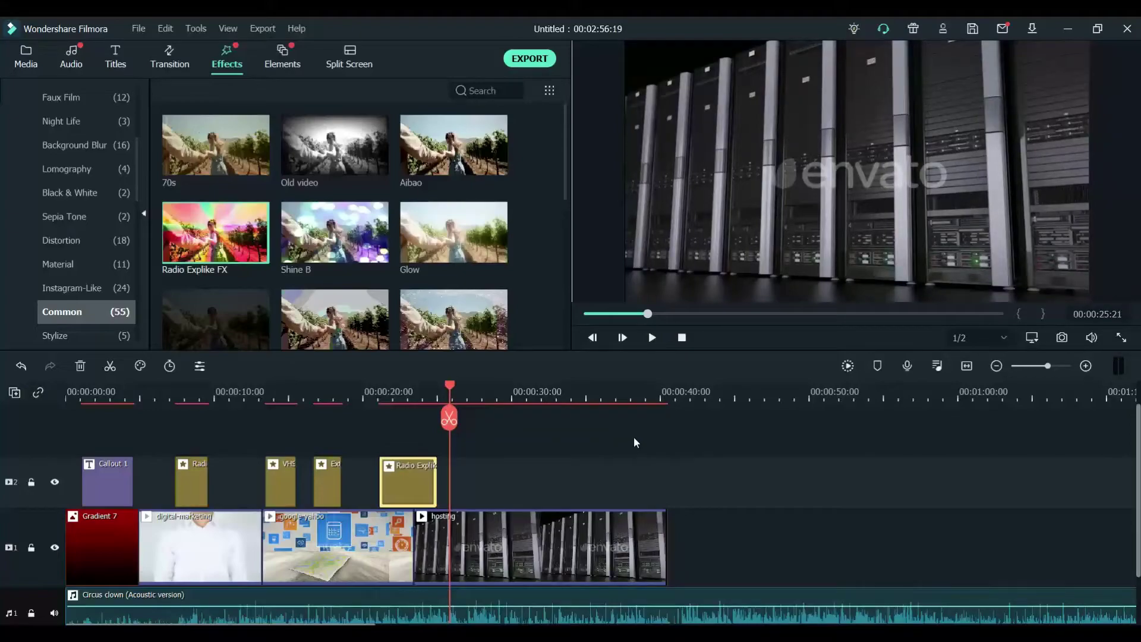
mouse_move(221, 126)
Add the Fingers Energy and Electricity Energy 2 elements to track 2 and preview them.
click(283, 66)
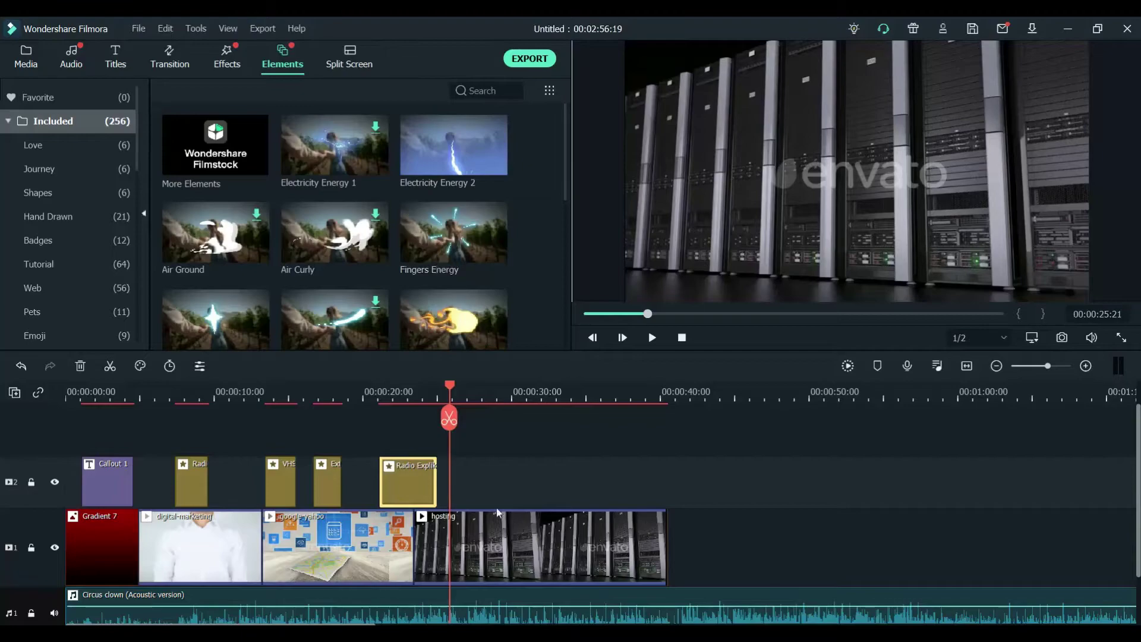
drag(453, 231, 459, 492)
click(649, 338)
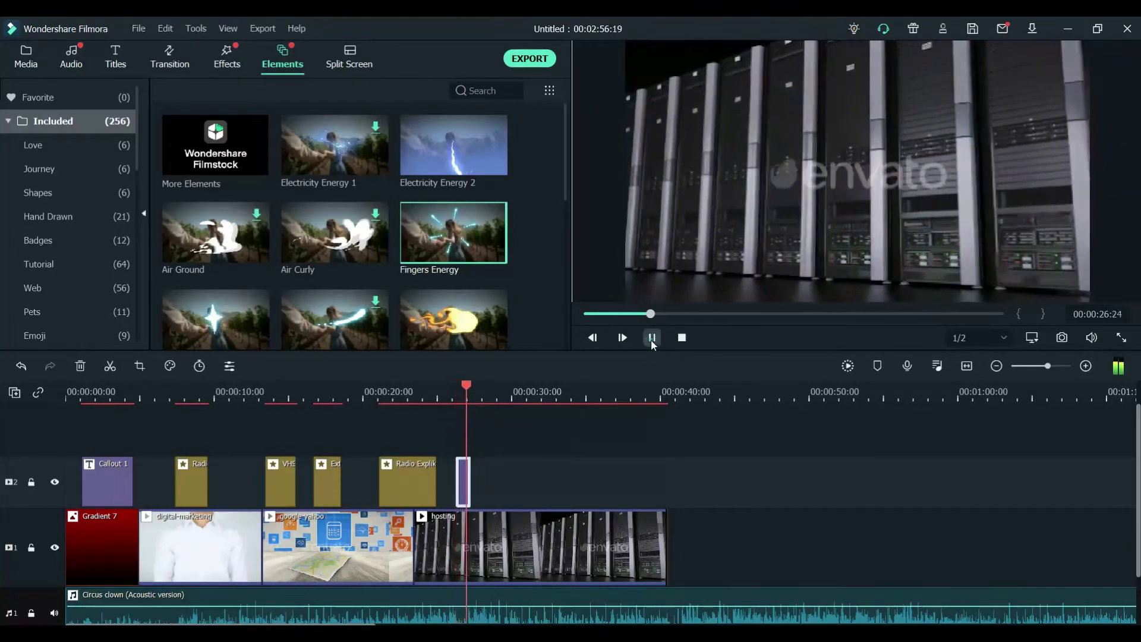
click(652, 338)
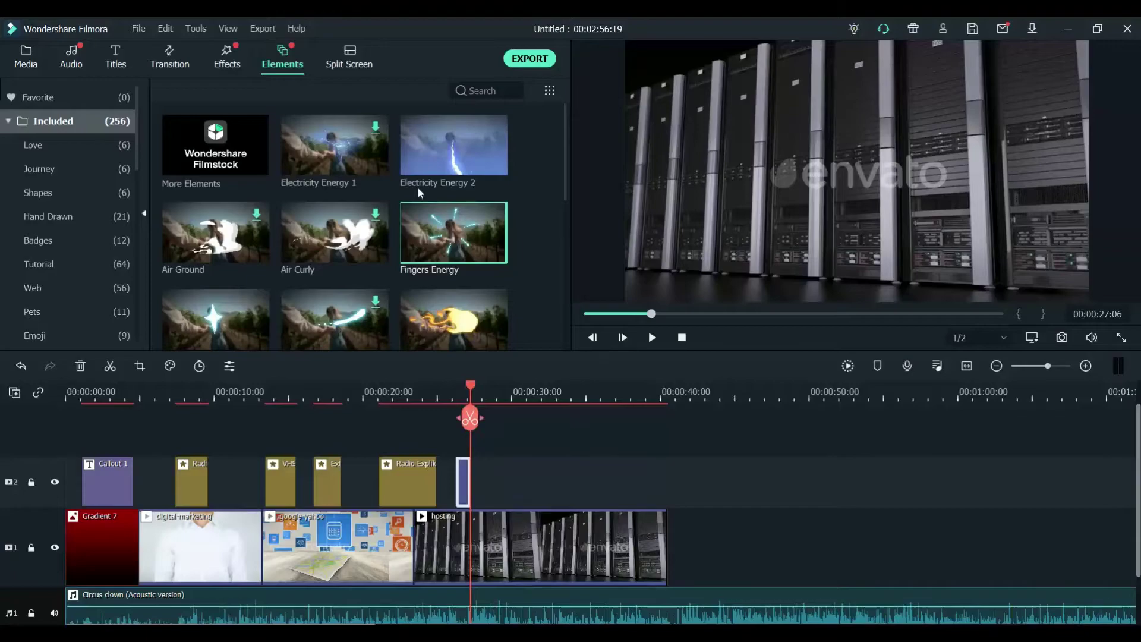
drag(452, 149, 475, 483)
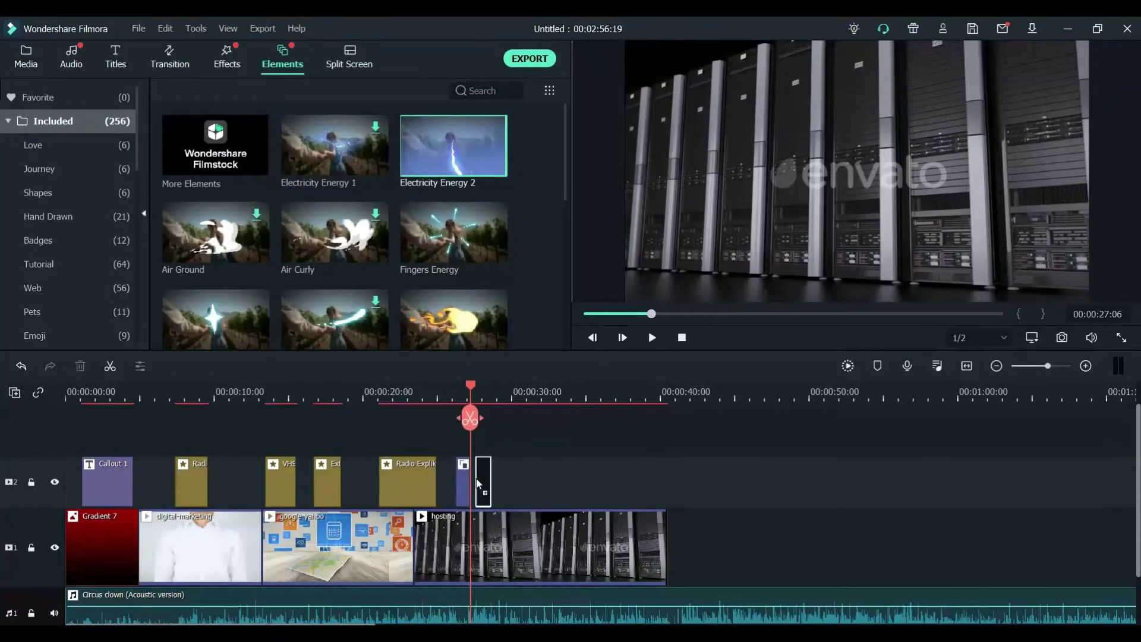
click(652, 338)
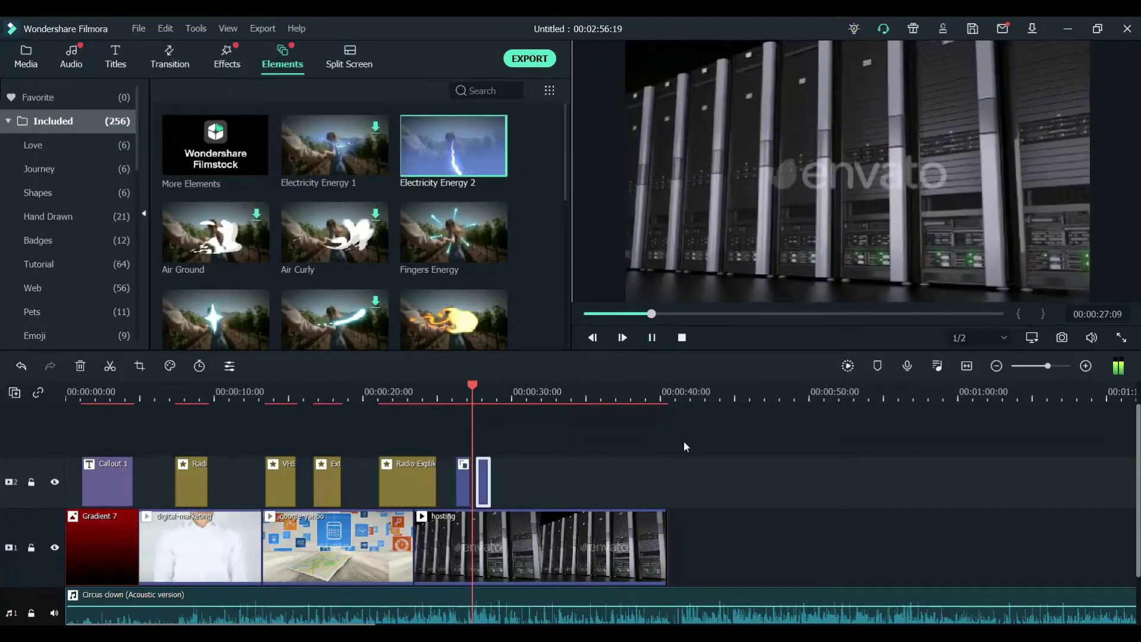
click(652, 338)
Shrink the energy element in the preview frame and play back to check it.
click(465, 475)
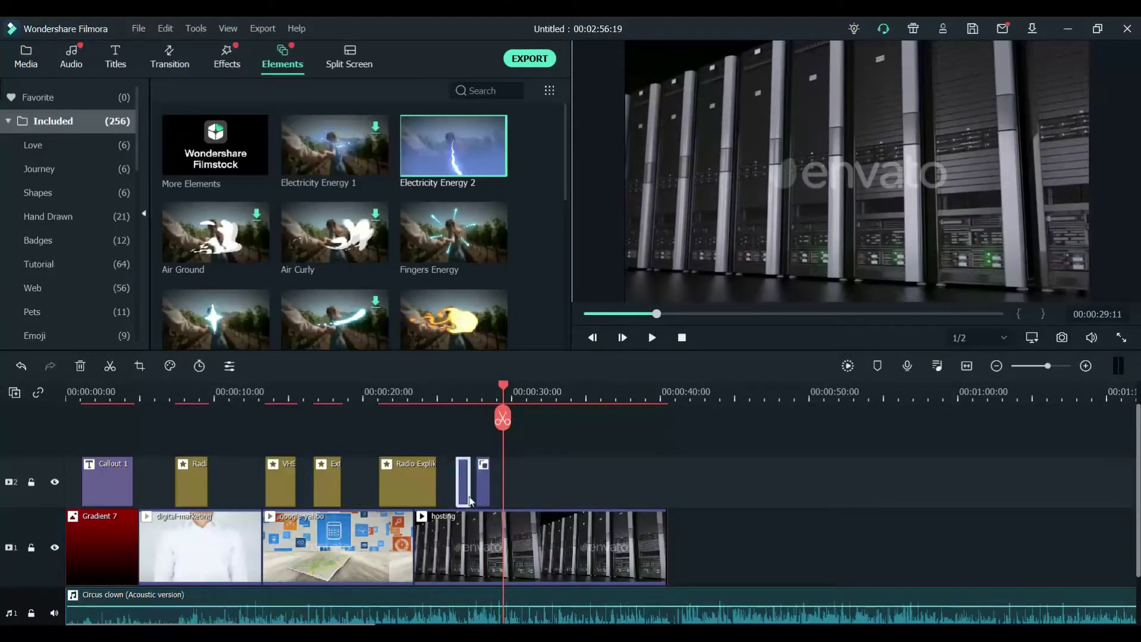
click(465, 398)
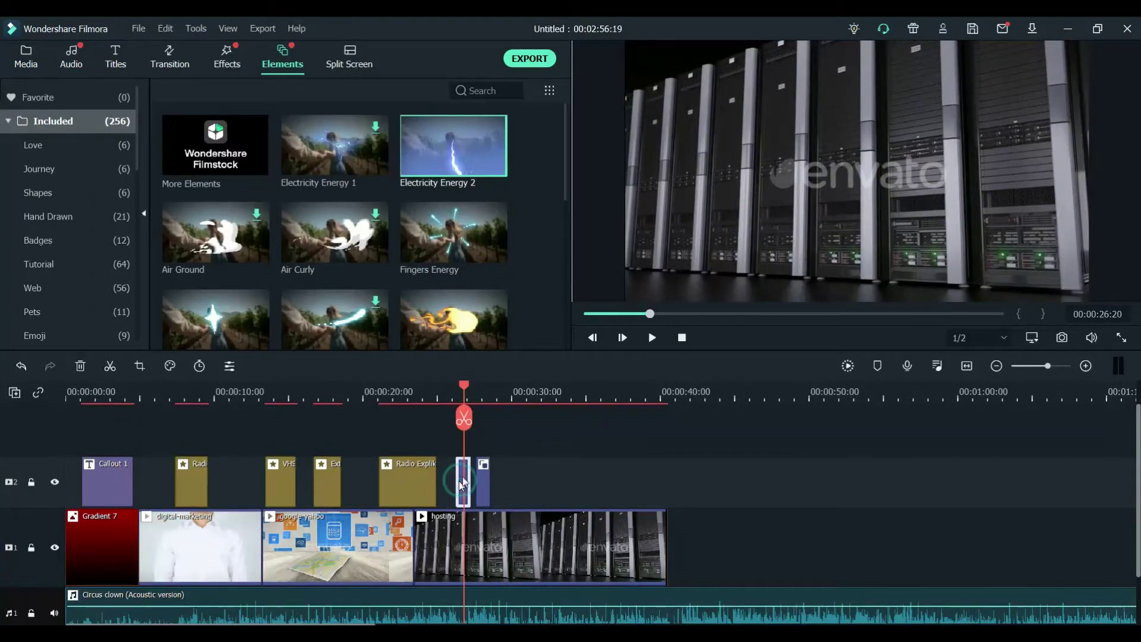
click(818, 180)
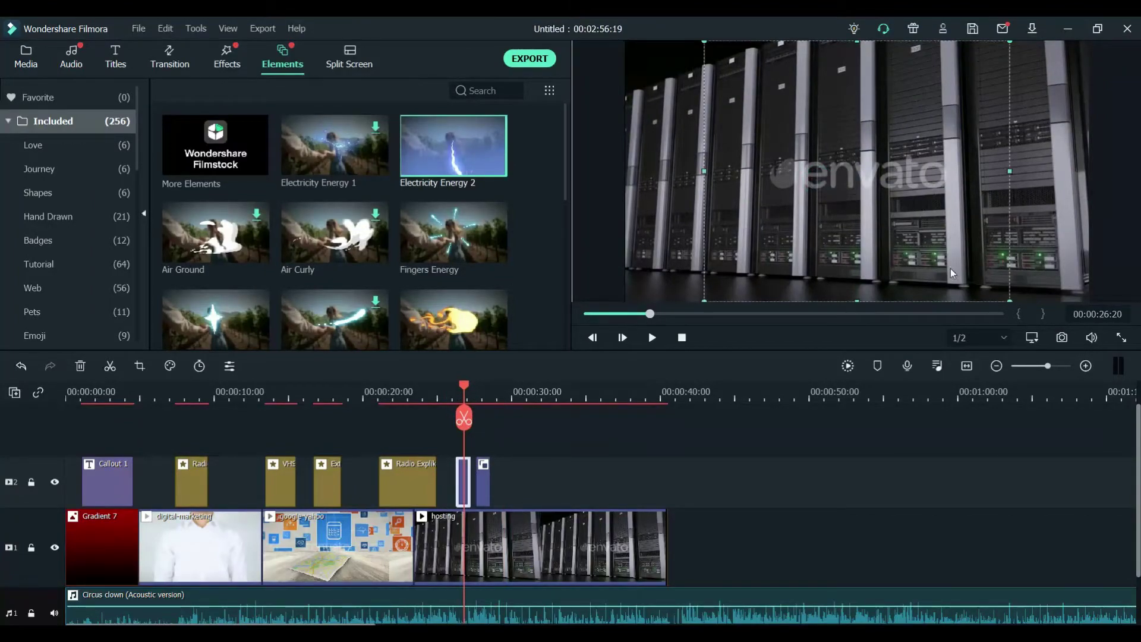
drag(1010, 301, 882, 201)
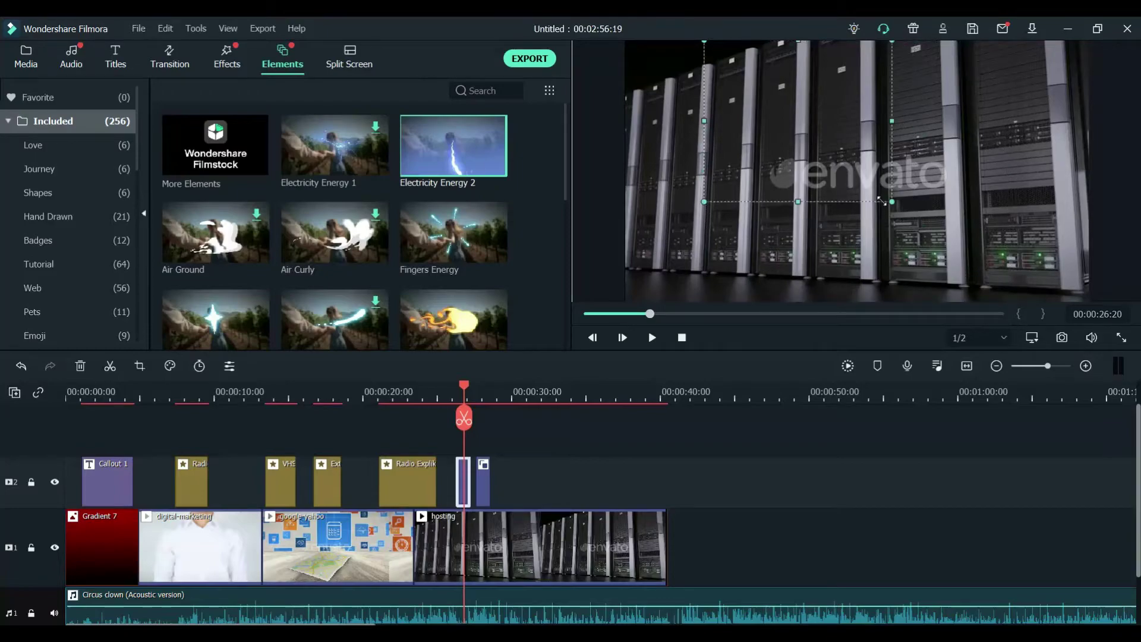
click(440, 390)
click(652, 338)
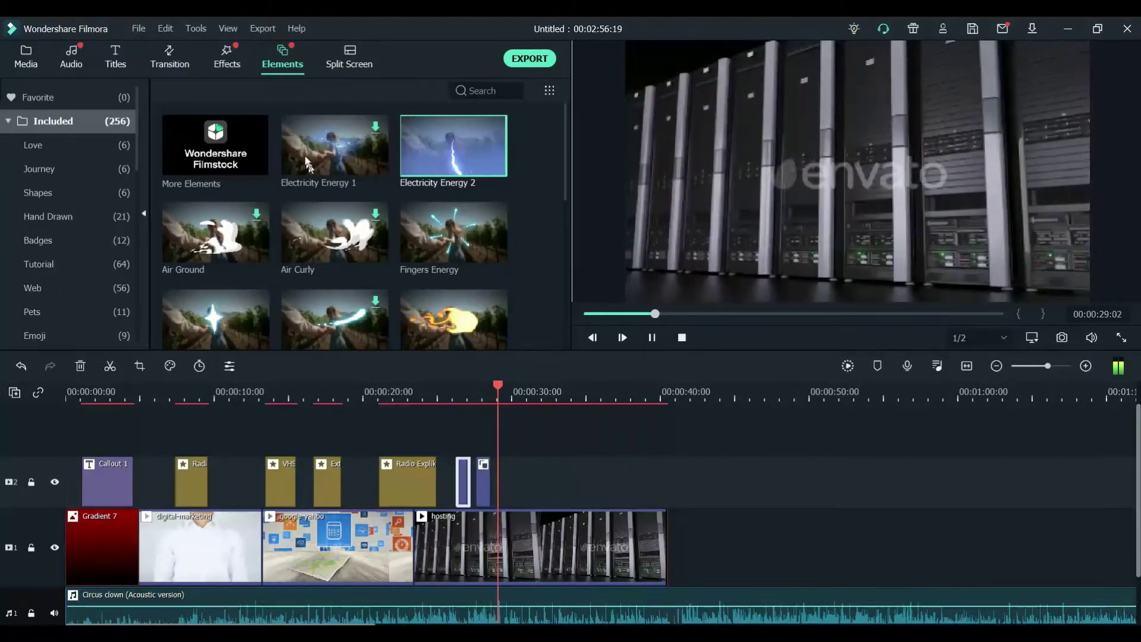
click(655, 338)
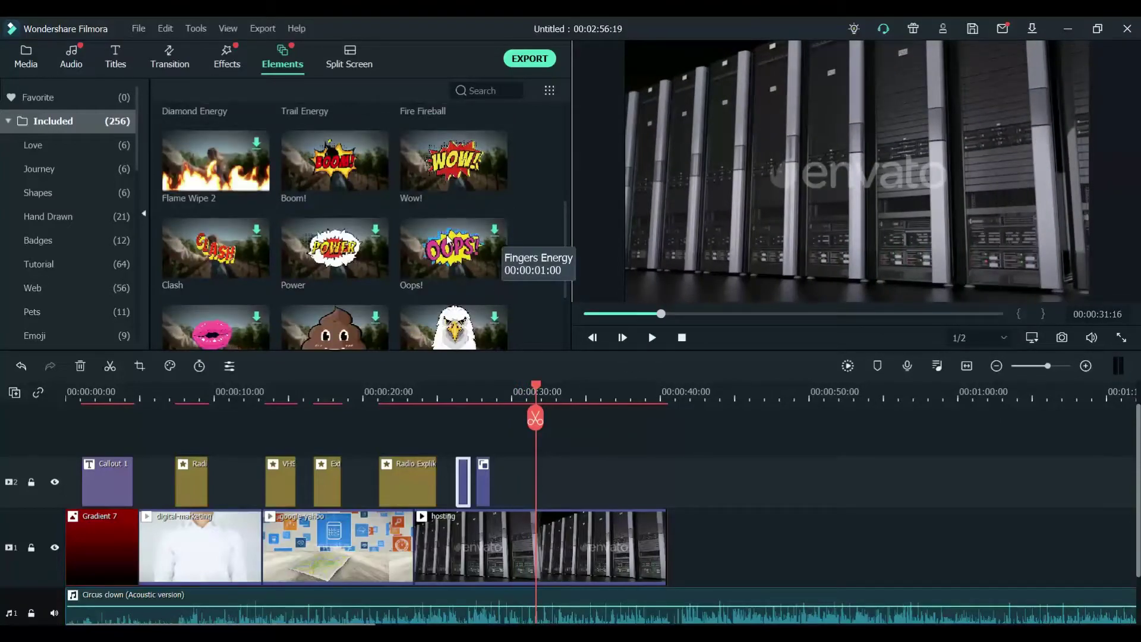
Add the Fire Fireball element to track 2 near 00:00:31 and preview it.
drag(447, 291, 543, 483)
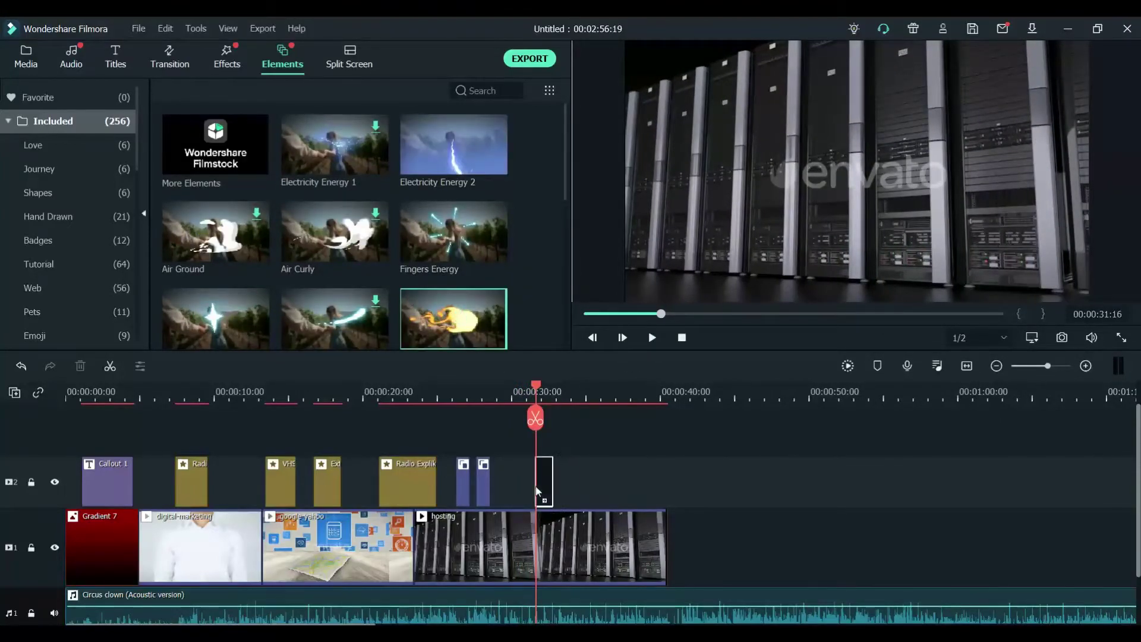
click(653, 337)
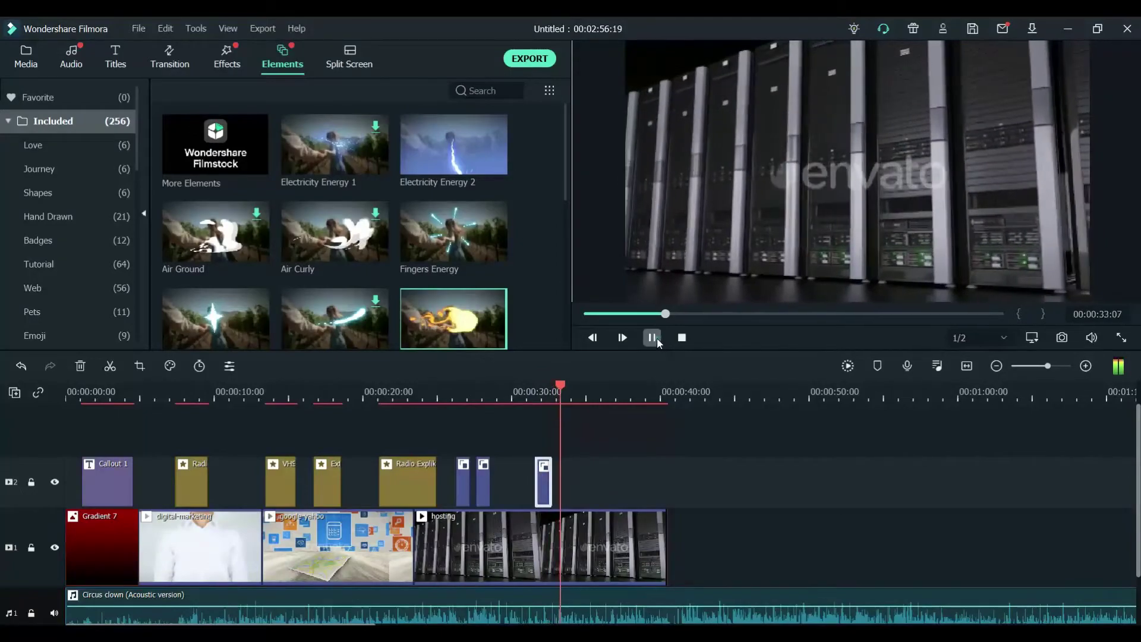
click(652, 336)
mouse_move(342, 238)
scroll(534, 196, down, 20)
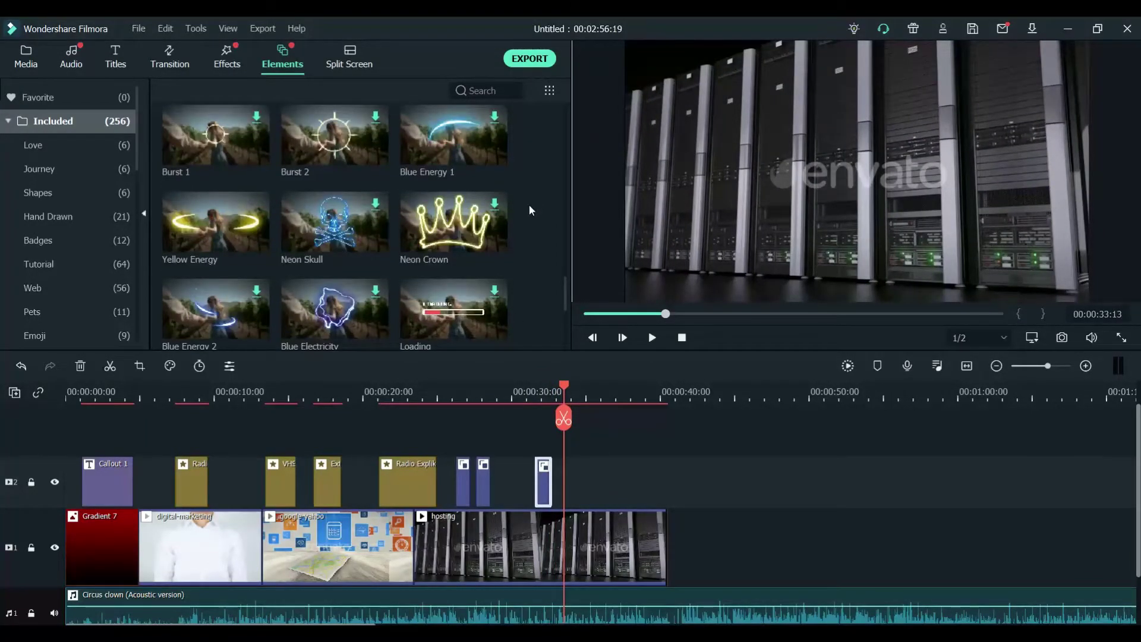
Add the Red hearth element to track 2 around 00:00:34 and preview it.
scroll(531, 211, down, 3)
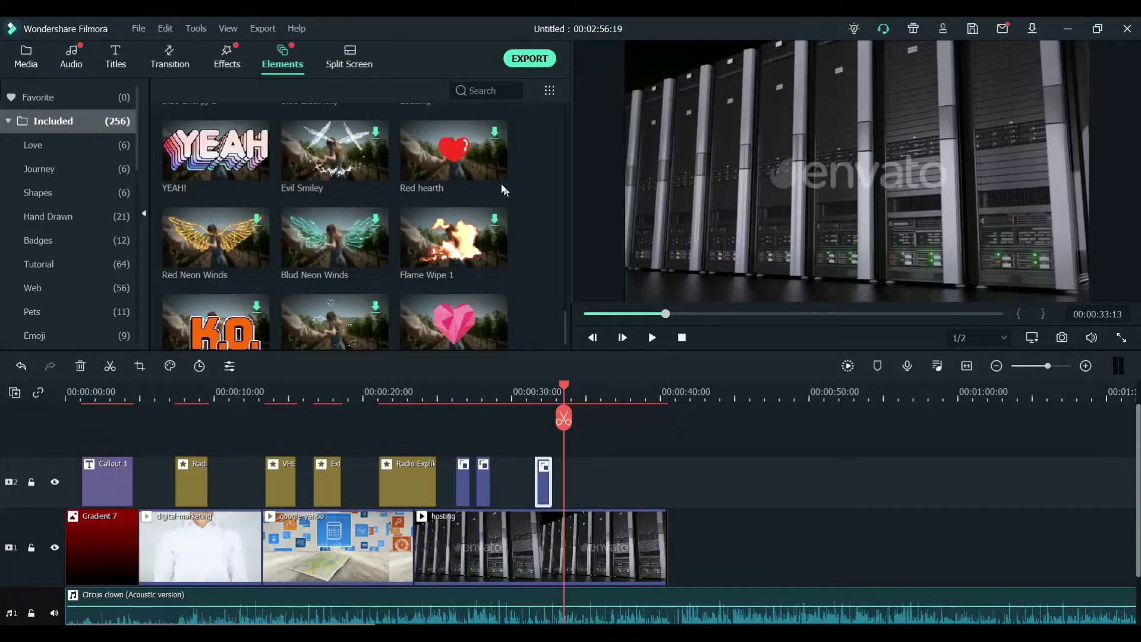
drag(494, 170, 571, 480)
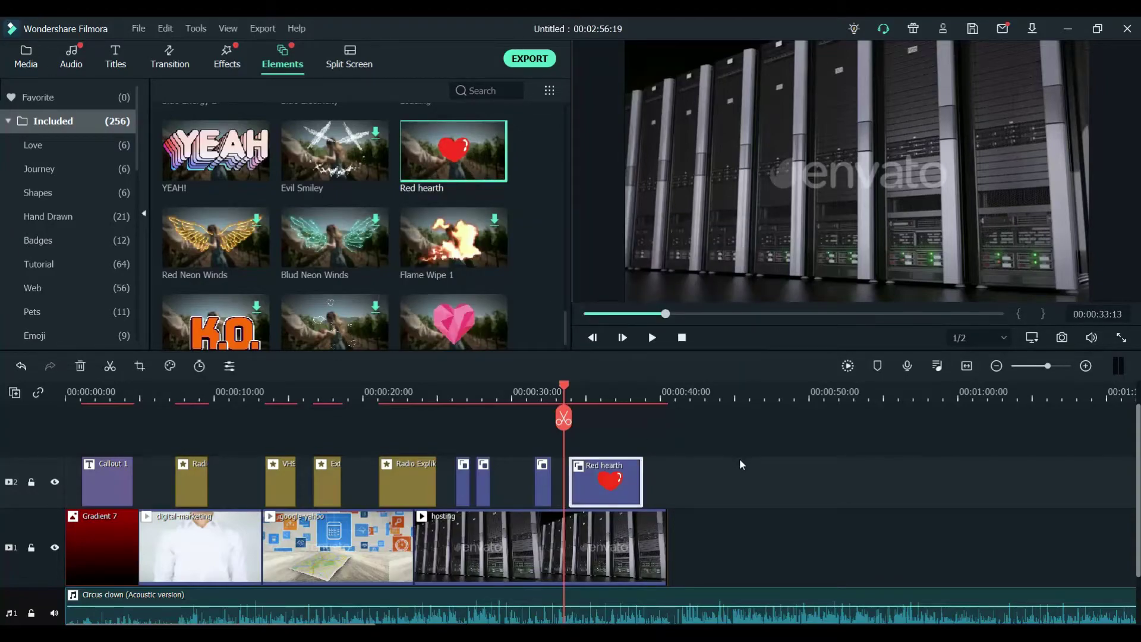
click(652, 337)
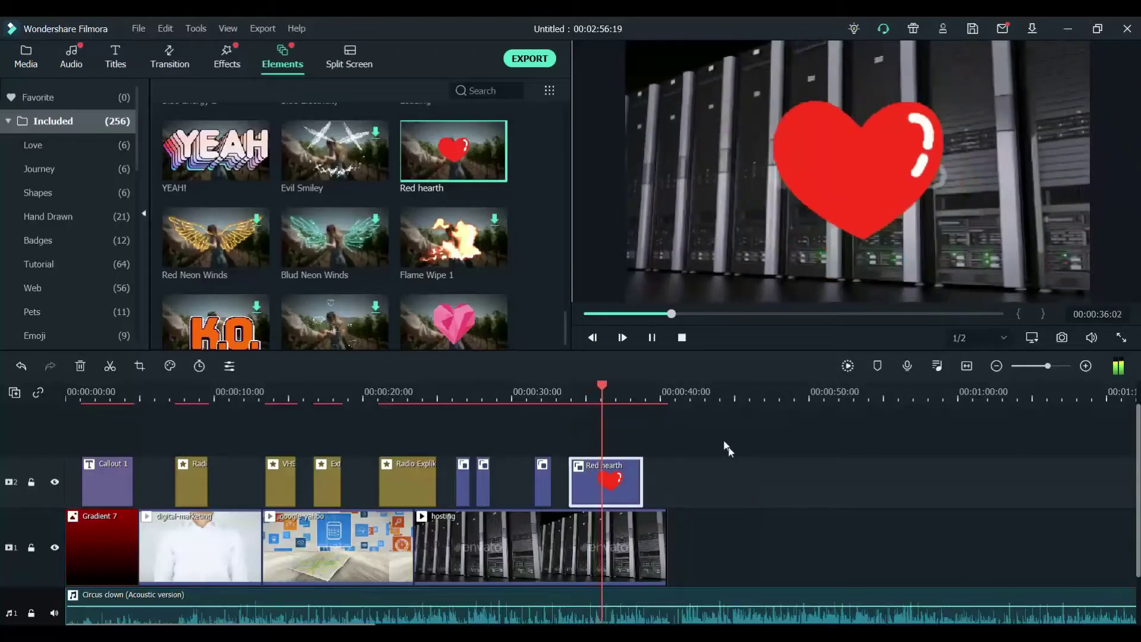
click(651, 338)
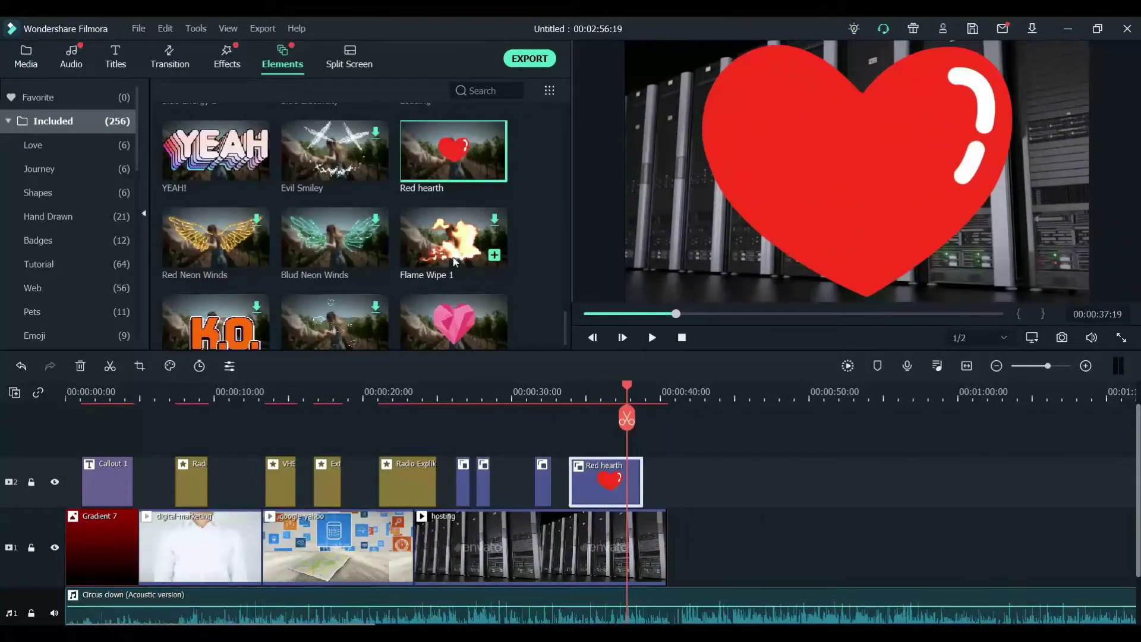
Scroll to the end of Elements and open the Wondershare Filmstock store.
scroll(458, 264, down, 3)
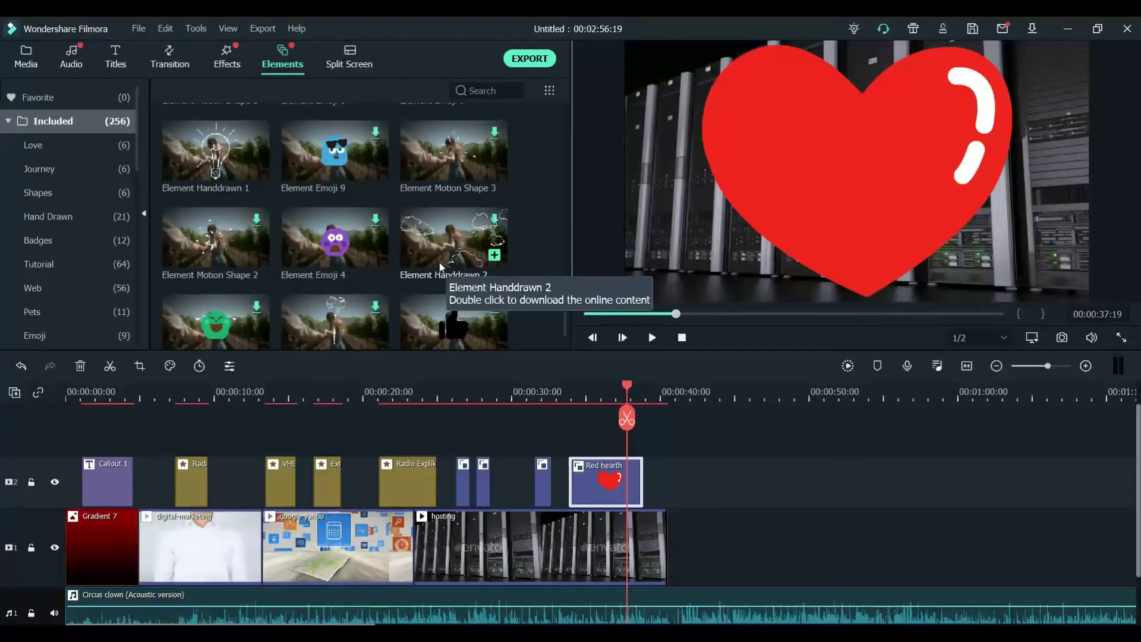
scroll(410, 223, down, 5)
scroll(409, 218, down, 6)
scroll(406, 224, down, 6)
scroll(406, 225, down, 5)
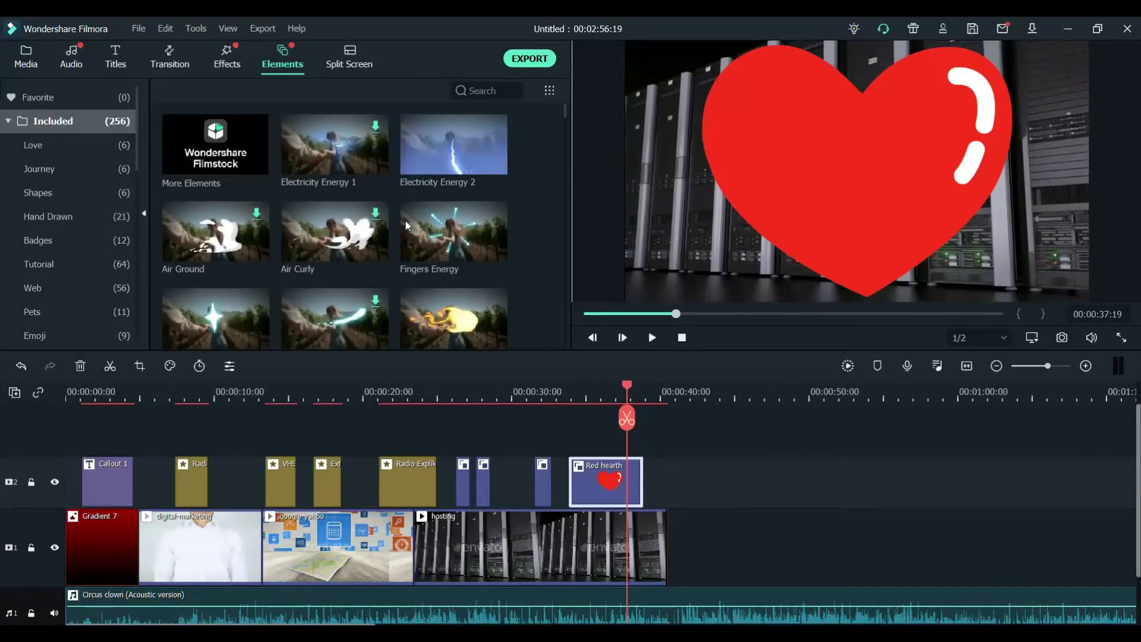
mouse_move(466, 263)
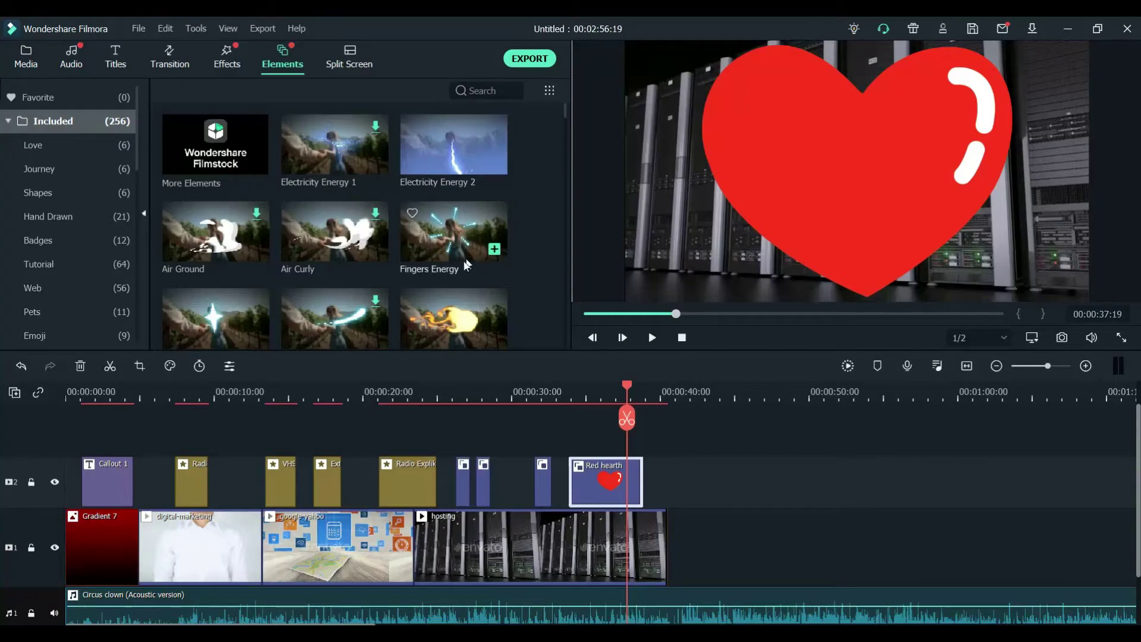
click(224, 156)
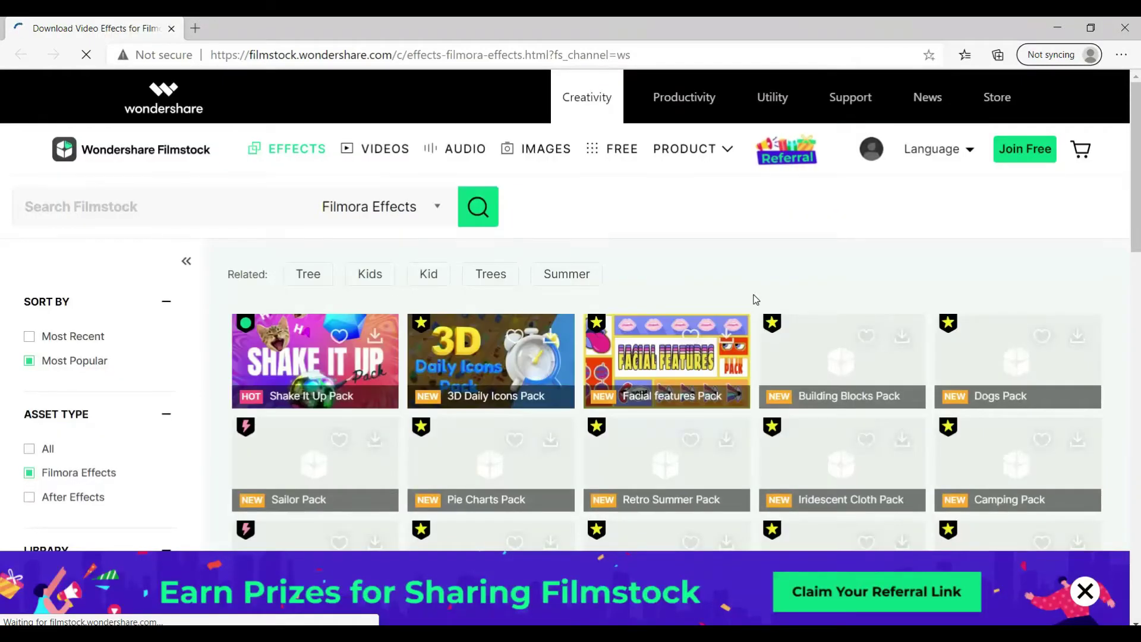
Browse the Filmora Effects packs, then view Filmstock's FREE resources page.
scroll(755, 304, down, 3)
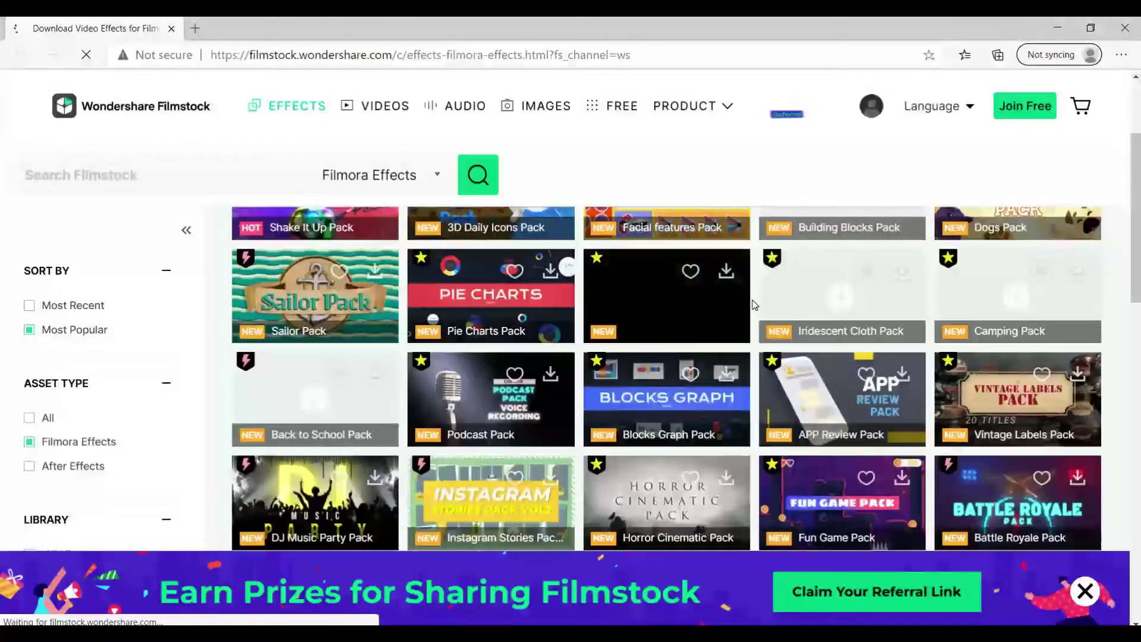
scroll(755, 305, up, 3)
click(618, 155)
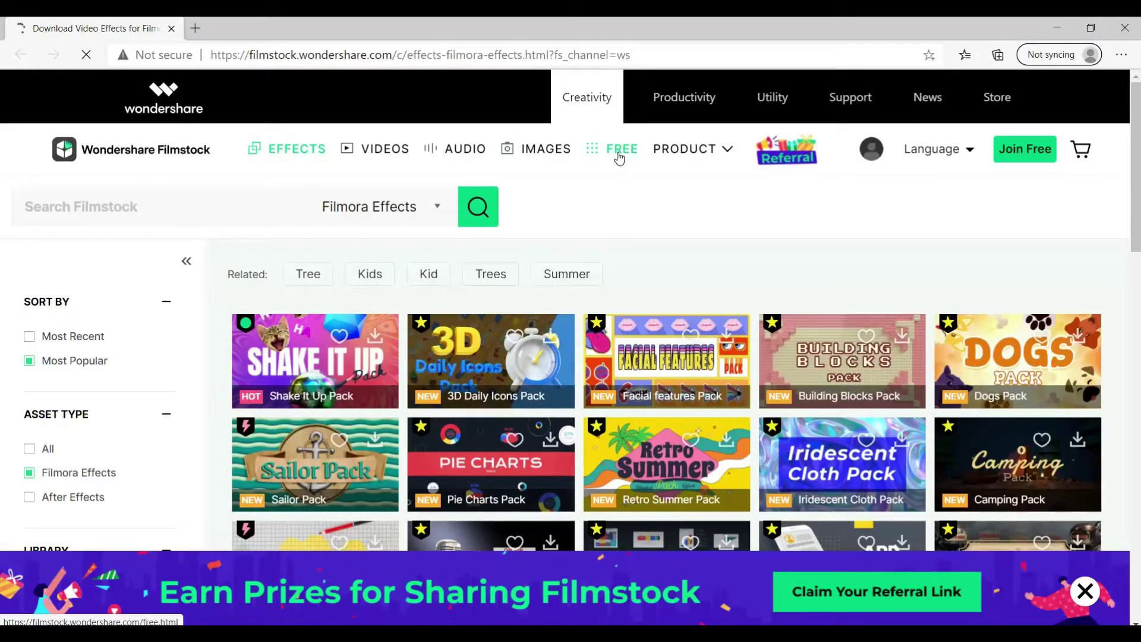
scroll(906, 387, down, 2)
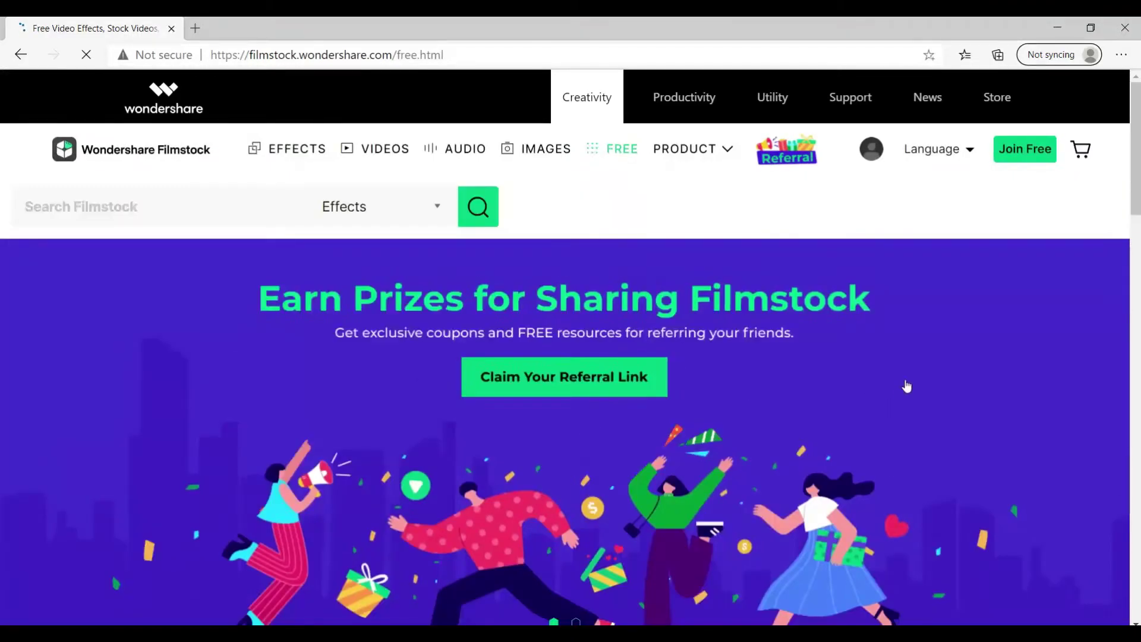
scroll(907, 386, down, 10)
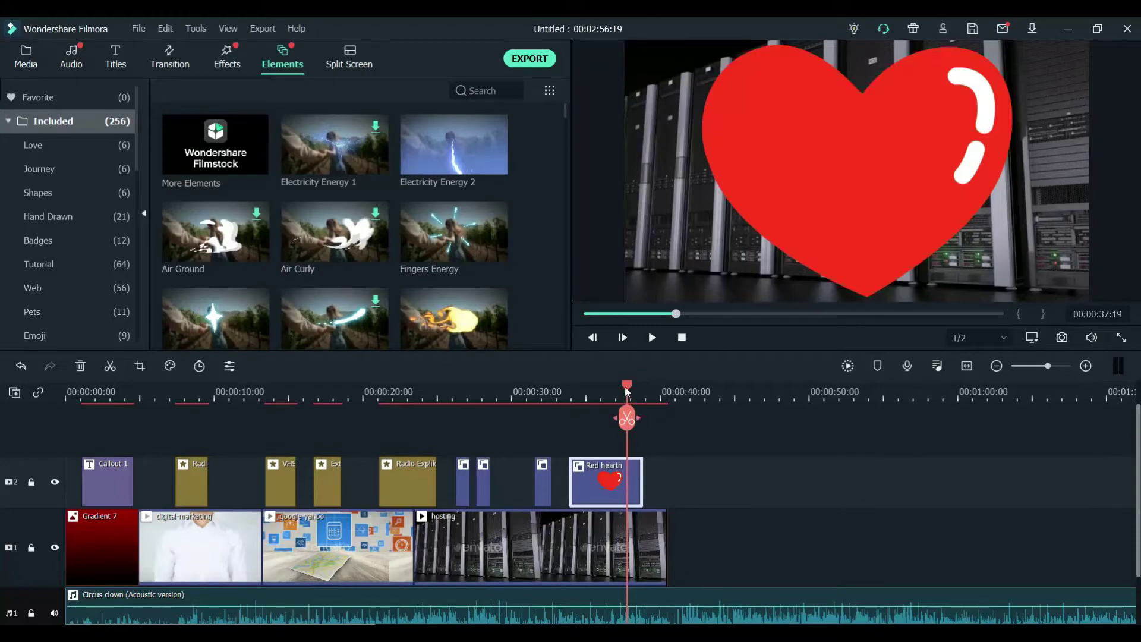
Split the digital-marketing clip and Circus clown music at 00:00:06:07.
click(194, 392)
click(109, 393)
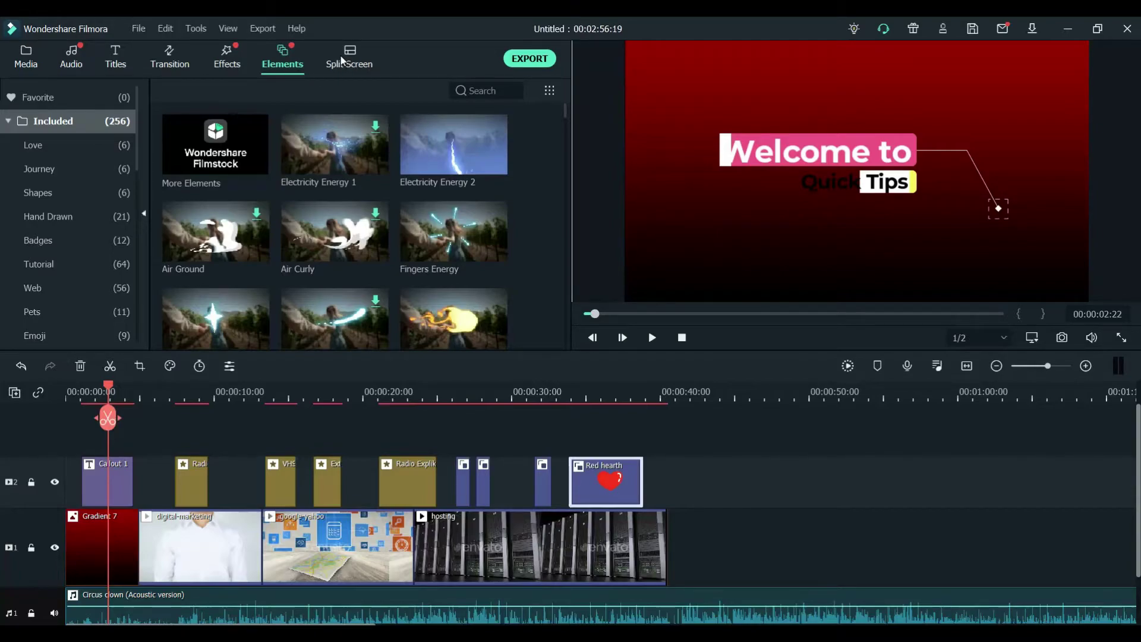
click(160, 400)
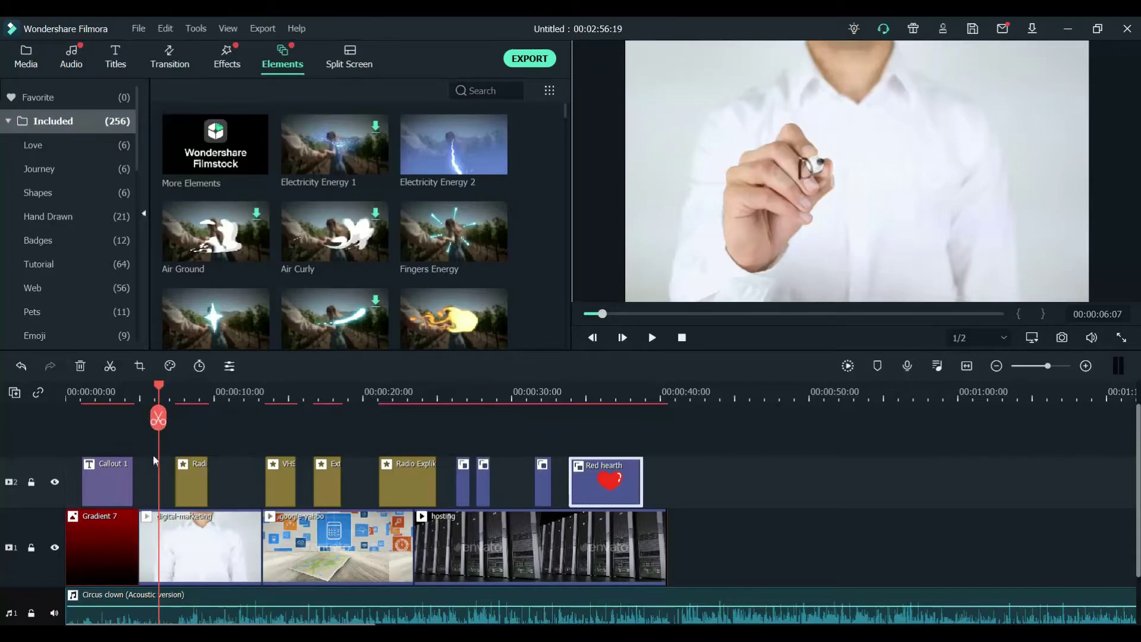
click(158, 419)
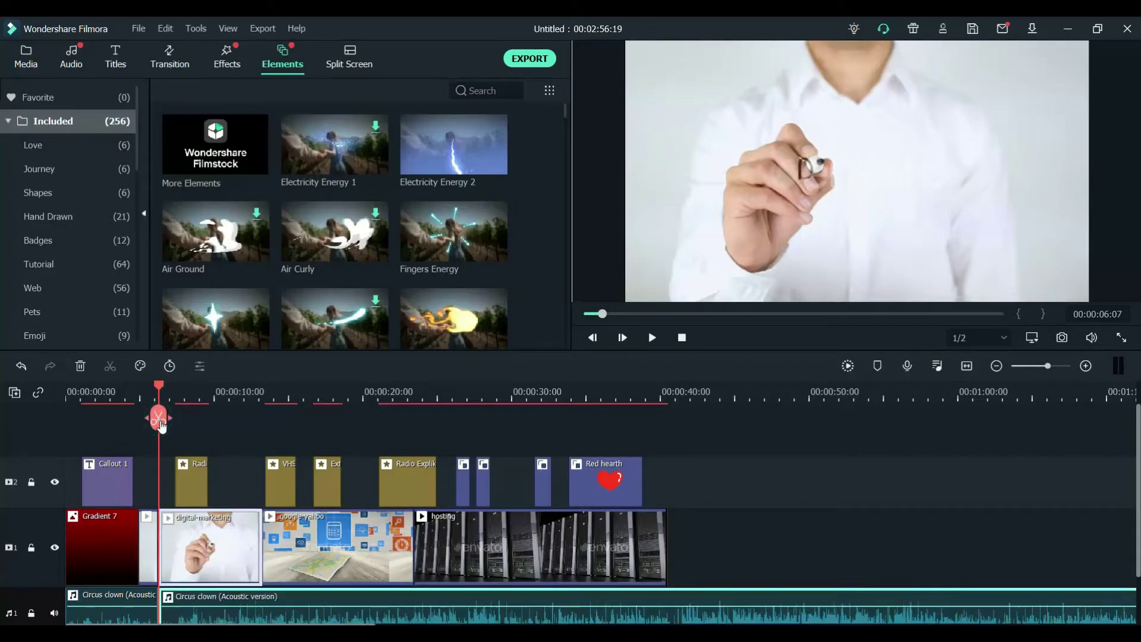
Bring up the Transition library.
mouse_move(150, 615)
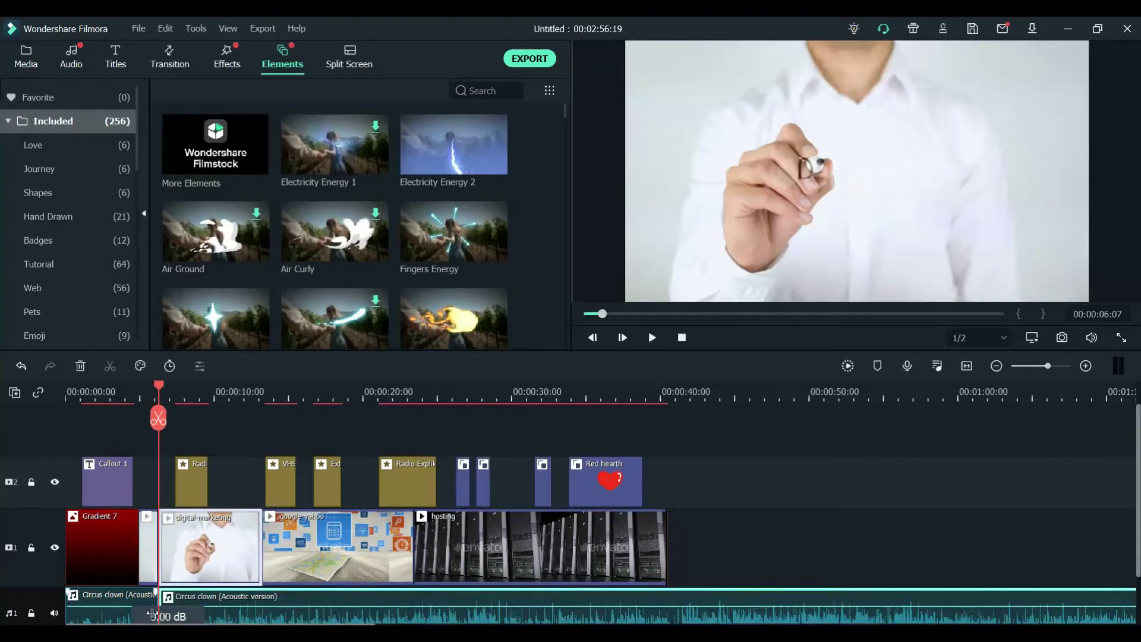
scroll(992, 508, down, 2)
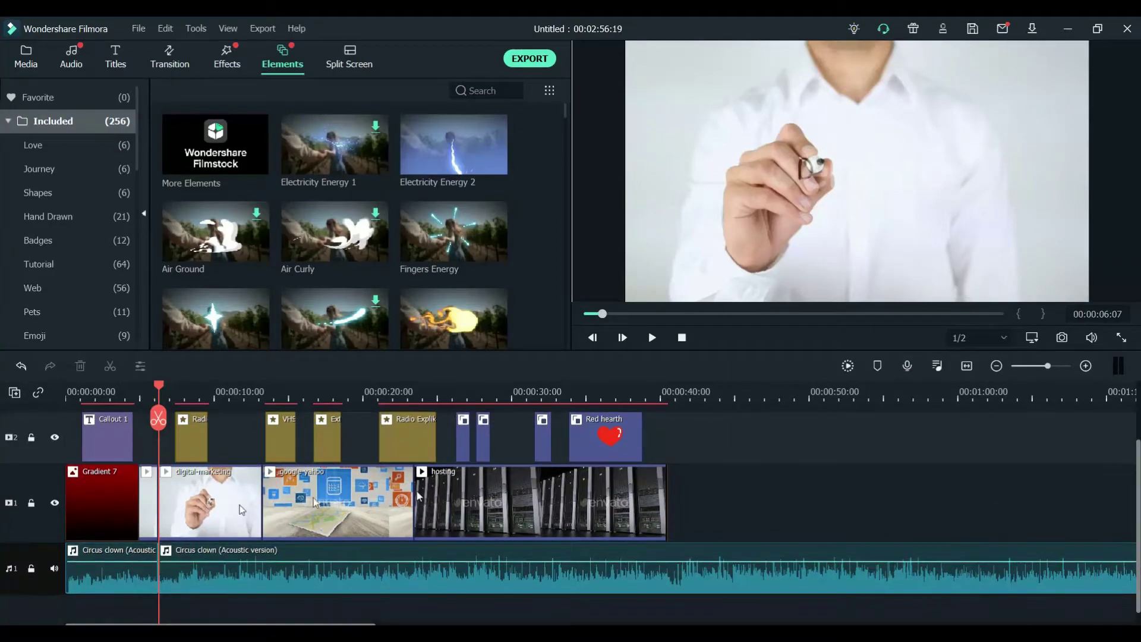
click(166, 61)
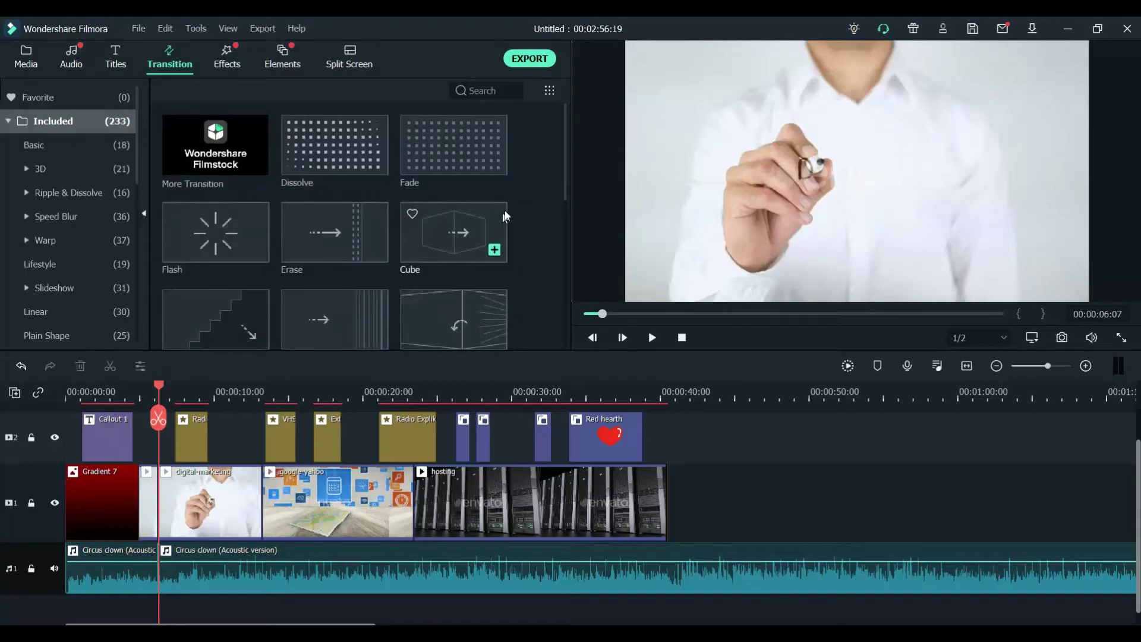
Add a Linear transition at the digital-marketing clip's start and preview it.
click(56, 312)
scroll(452, 234, down, 4)
scroll(452, 235, up, 4)
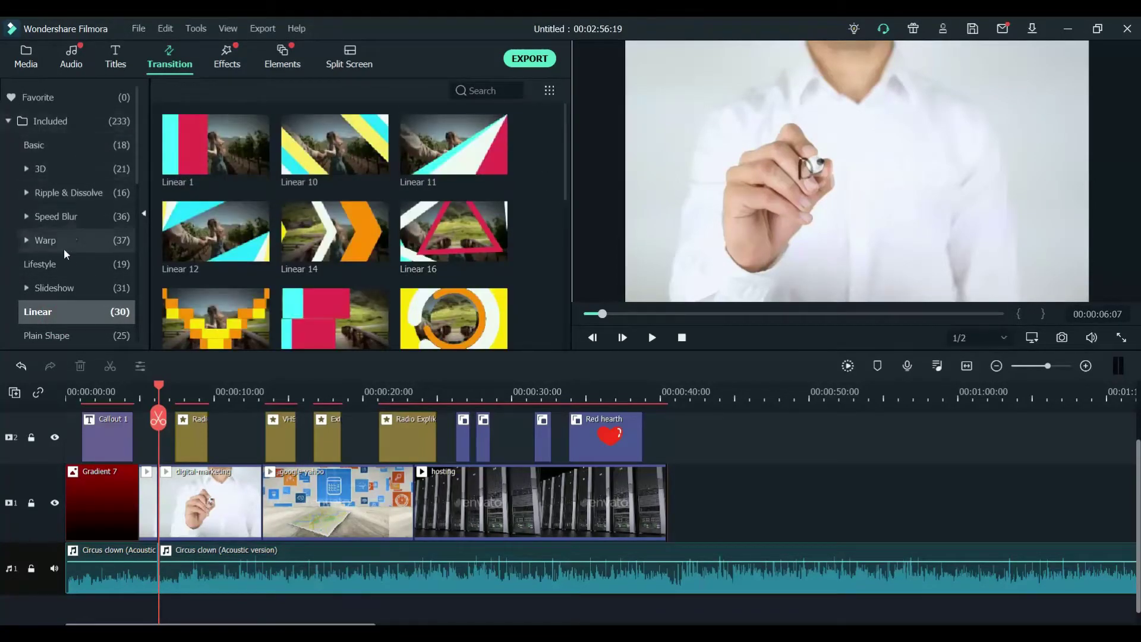
click(57, 333)
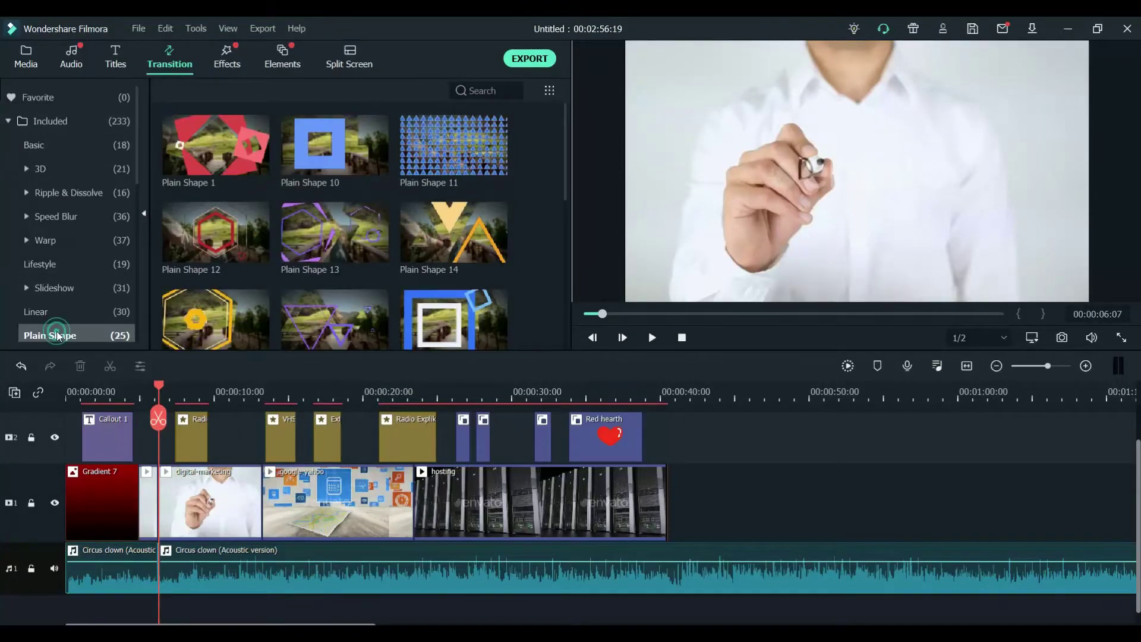
click(54, 289)
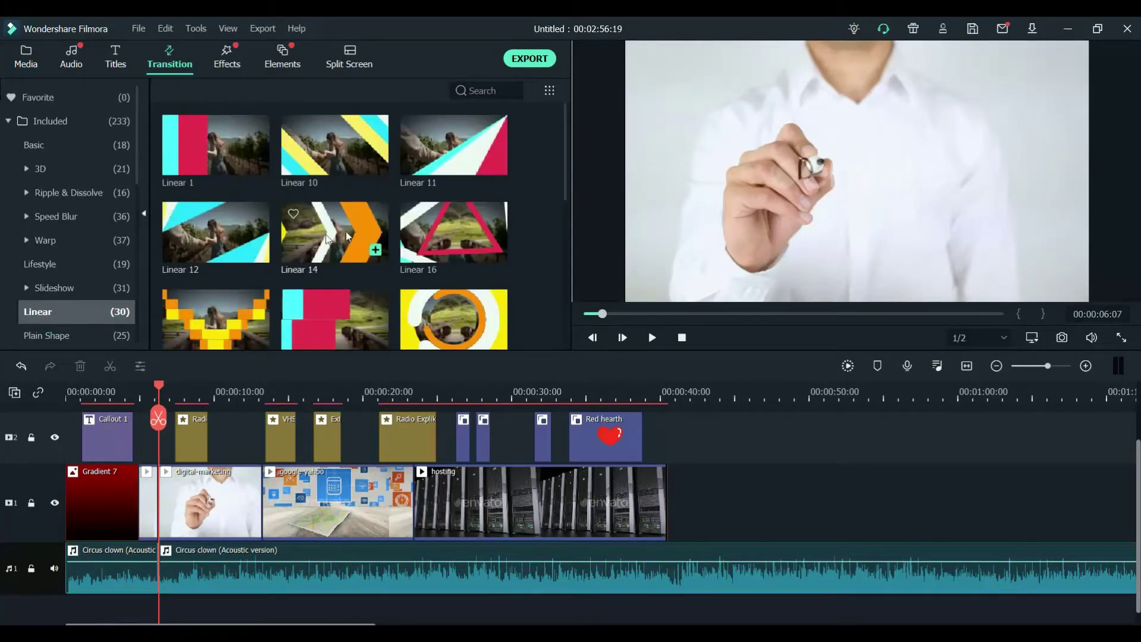
drag(454, 316, 158, 497)
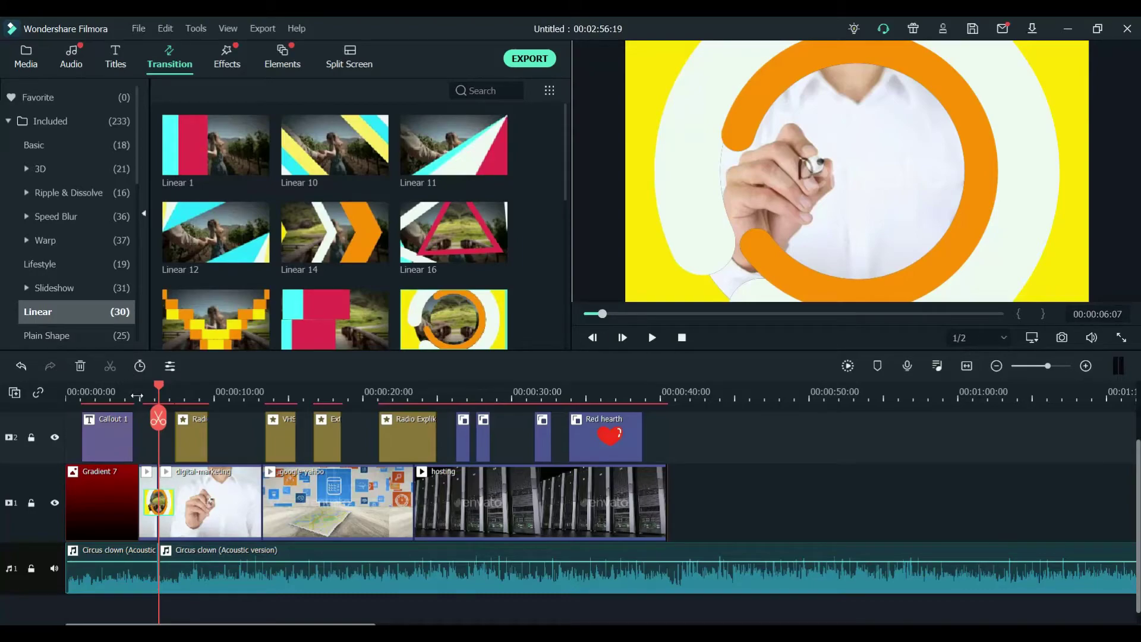
click(136, 396)
click(653, 338)
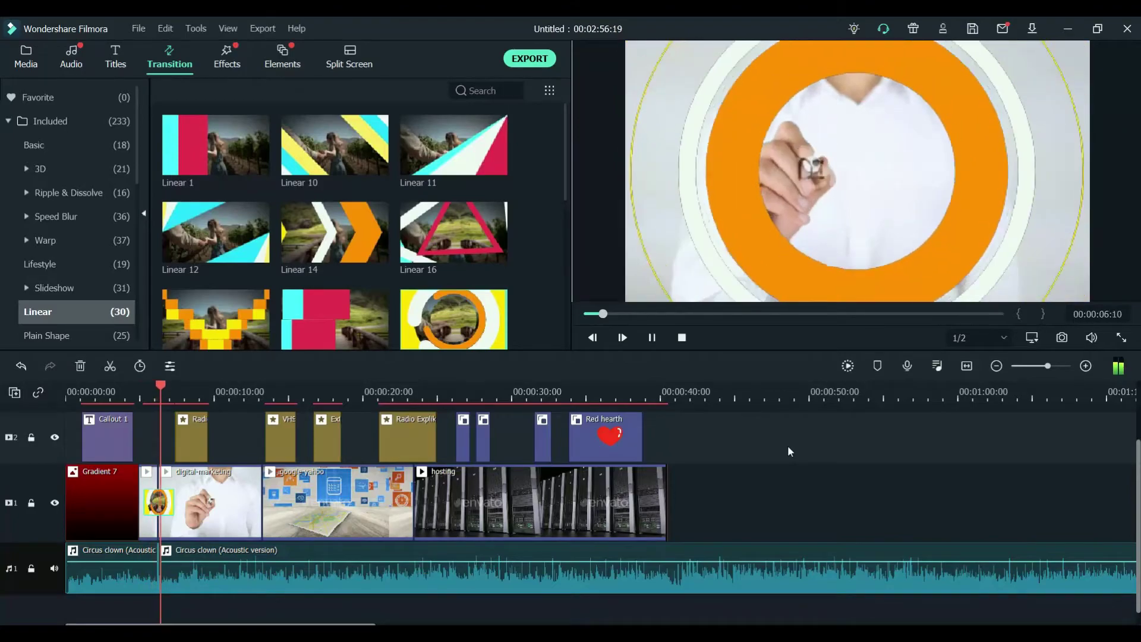
click(138, 393)
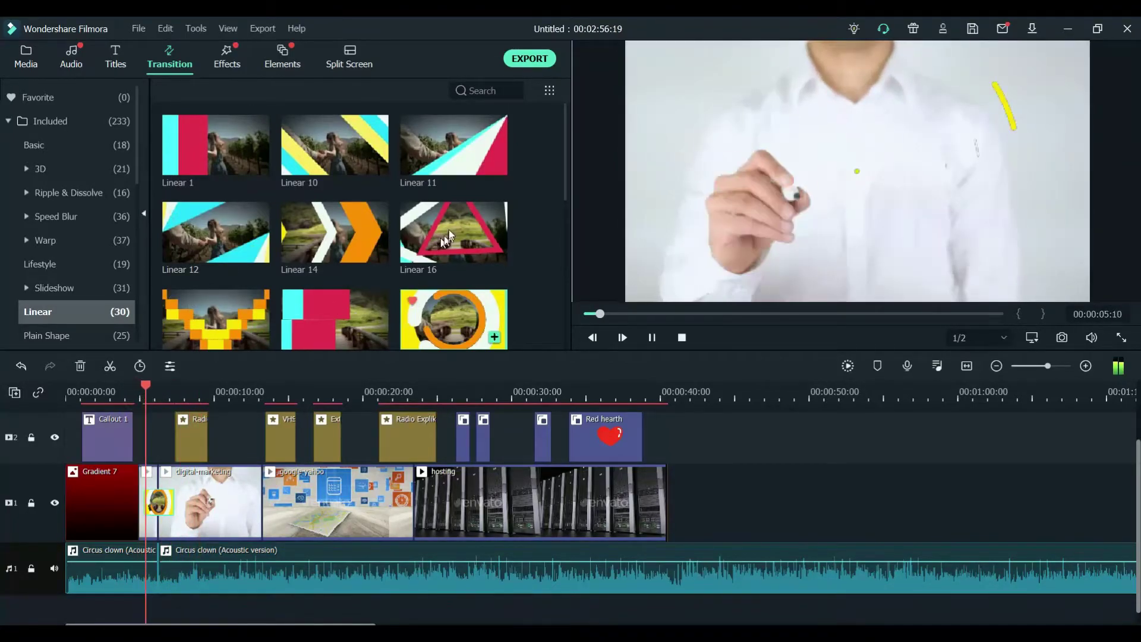
Place Linear 16 after Gradient 7, lengthen it, and preview the intro.
drag(454, 233, 137, 493)
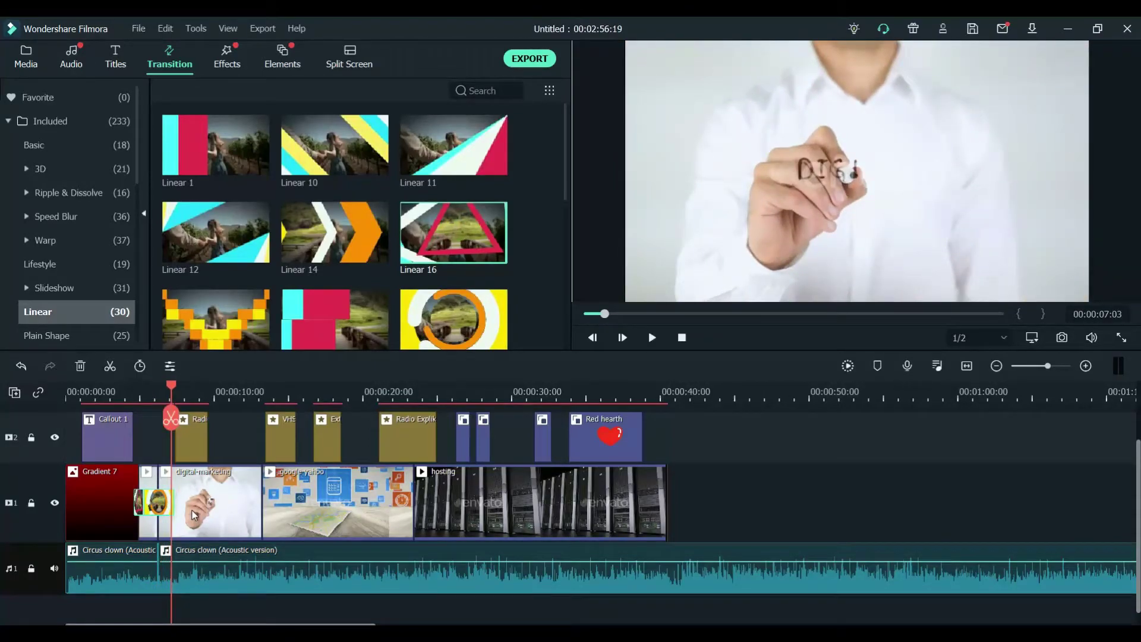
click(138, 505)
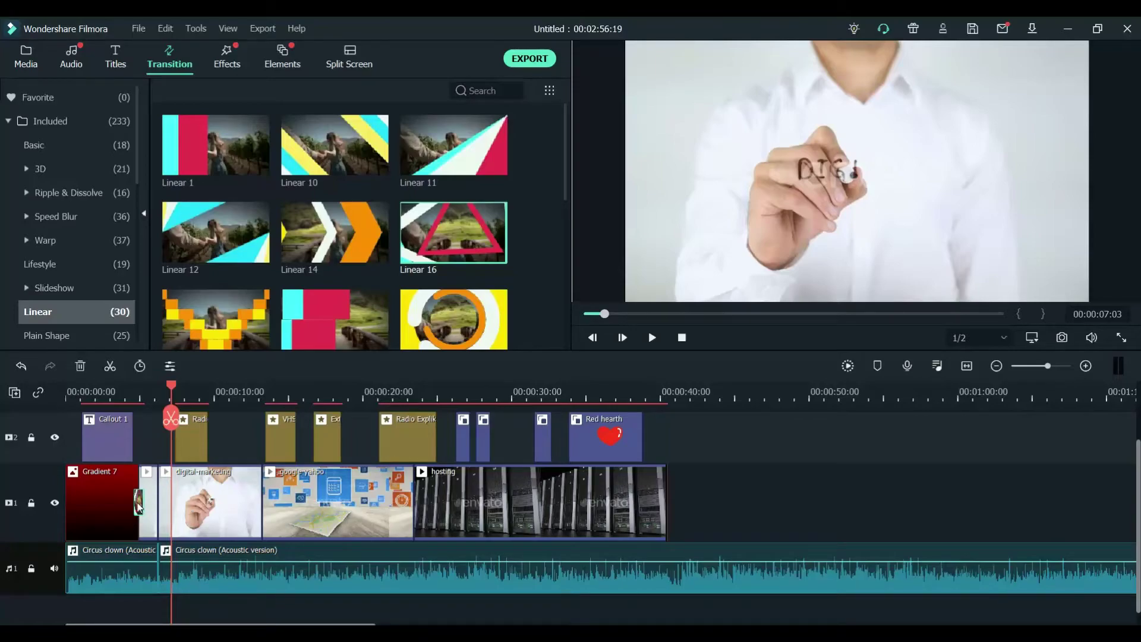
drag(132, 501, 119, 501)
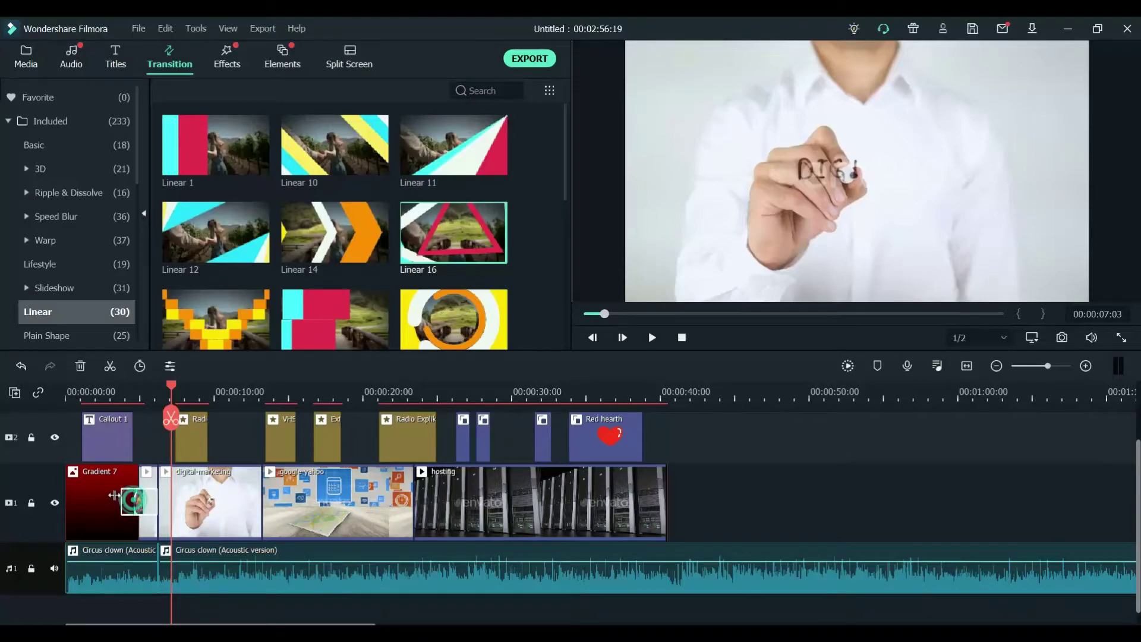
click(119, 392)
click(652, 338)
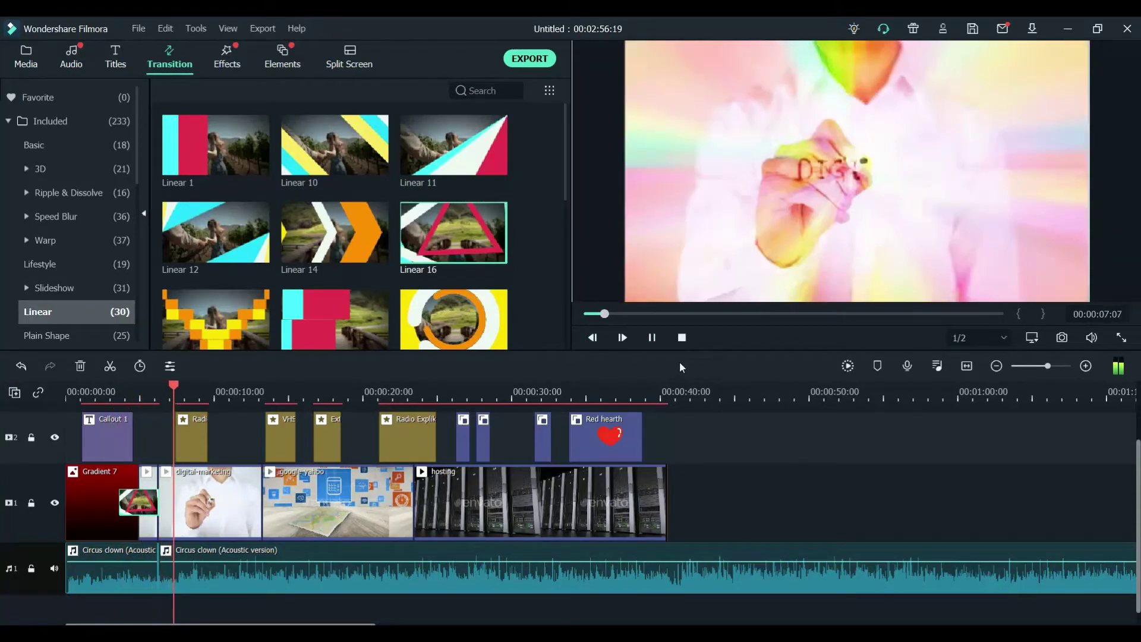
click(652, 338)
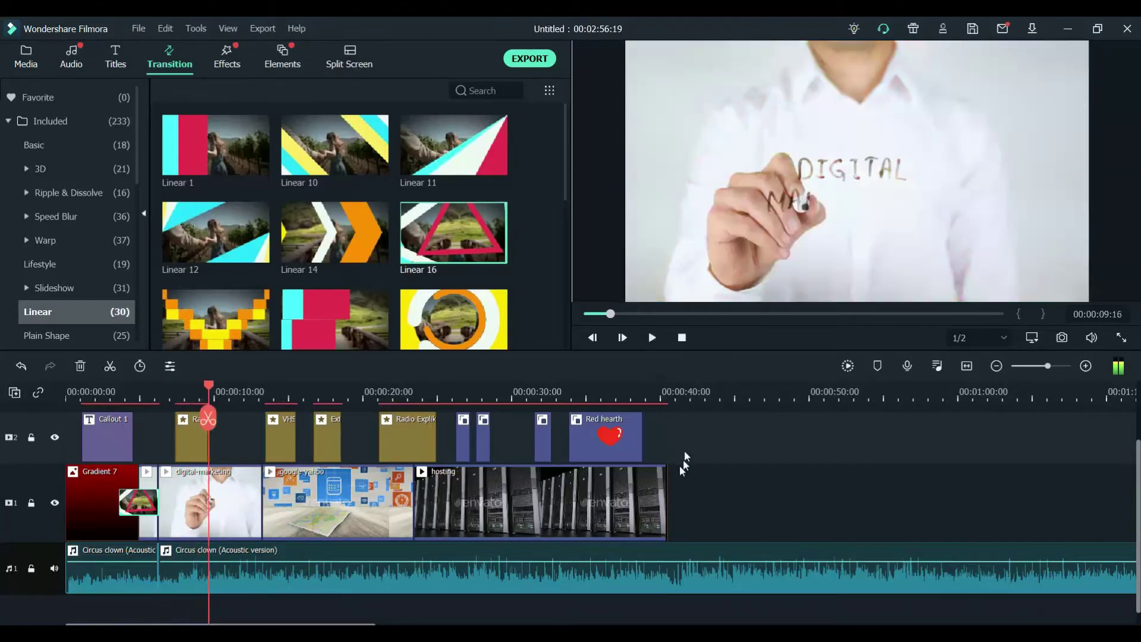
Split the Circus clown music at the video's end near 00:00:40.
click(670, 399)
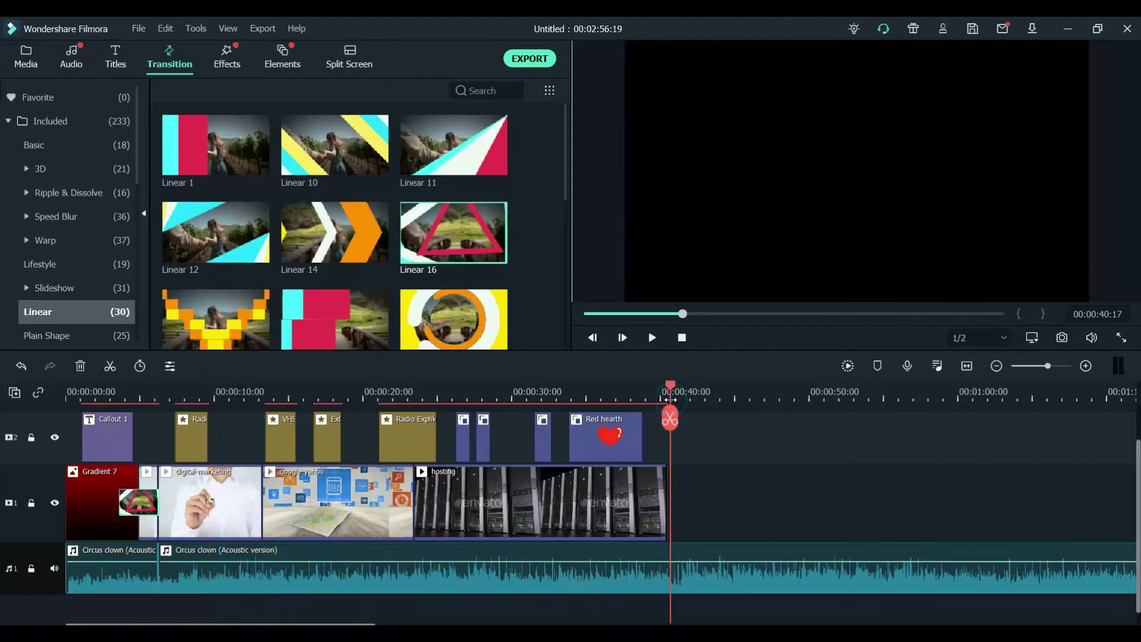
click(668, 392)
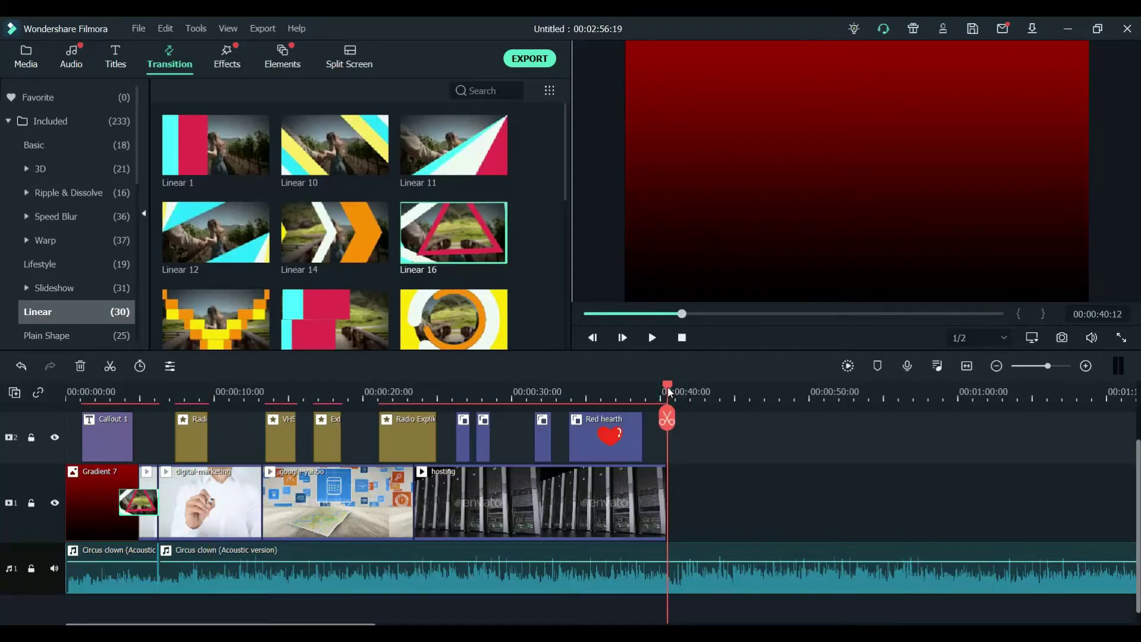
click(688, 569)
click(667, 422)
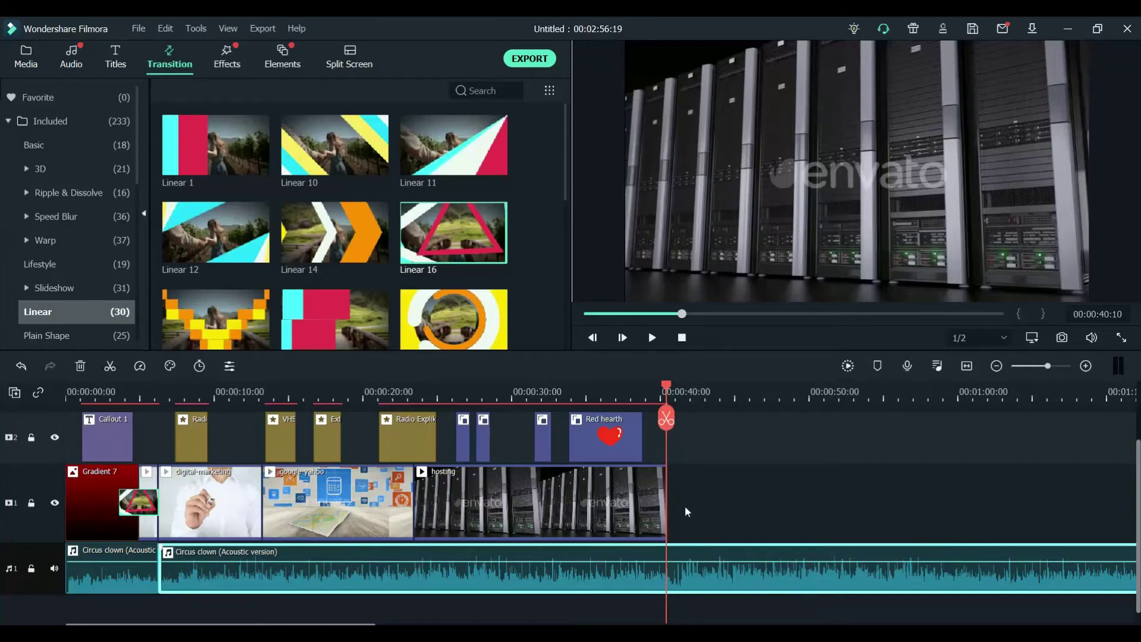
click(666, 419)
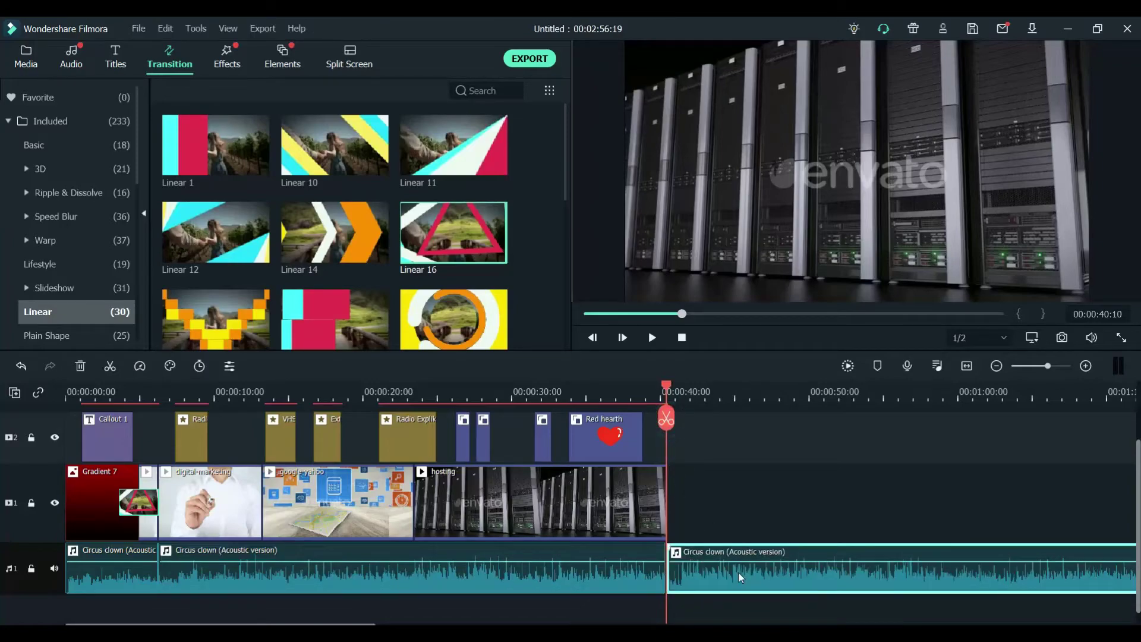
Delete the music past the video's end and trim its end to the playhead.
key(Delete)
mouse_move(659, 560)
mouse_down()
mouse_move(664, 551)
mouse_move(650, 550)
mouse_move(663, 550)
mouse_up()
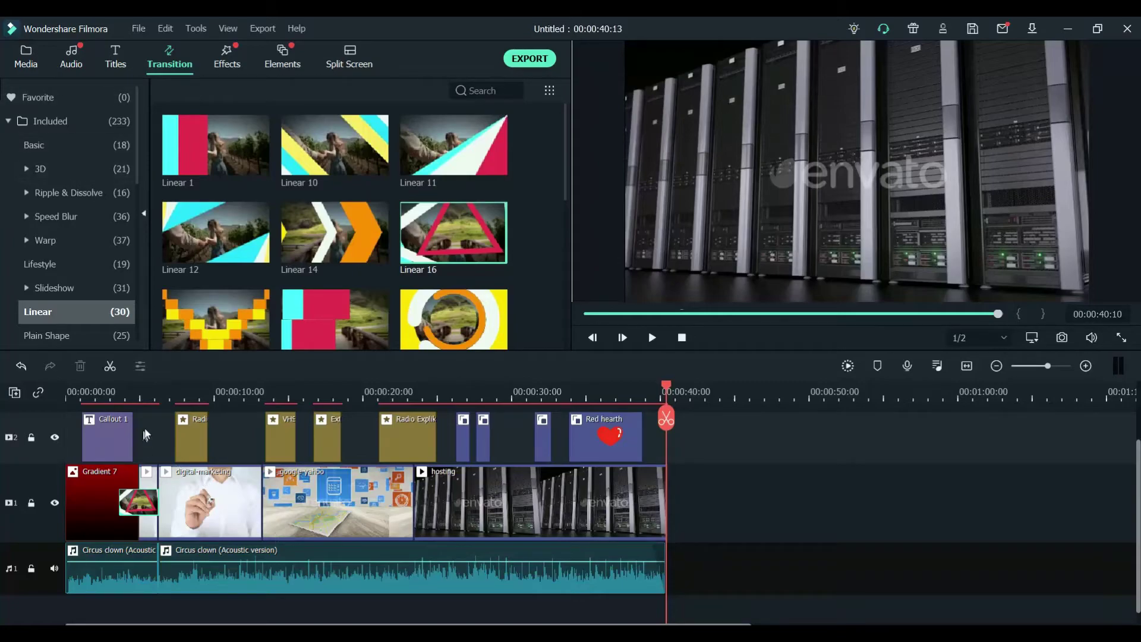
scroll(545, 453, up, 1)
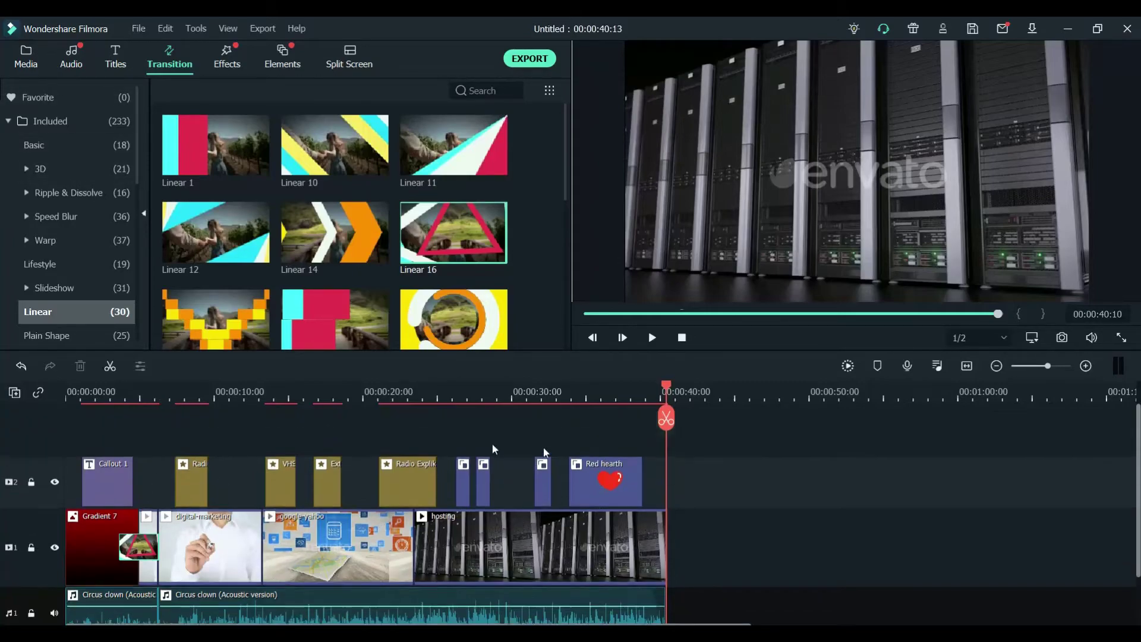
Check each clip: VHS overlay, image overlay, hosting, google-yahoo, digital-marketing, Gradient 7, music.
click(104, 473)
click(280, 479)
click(483, 476)
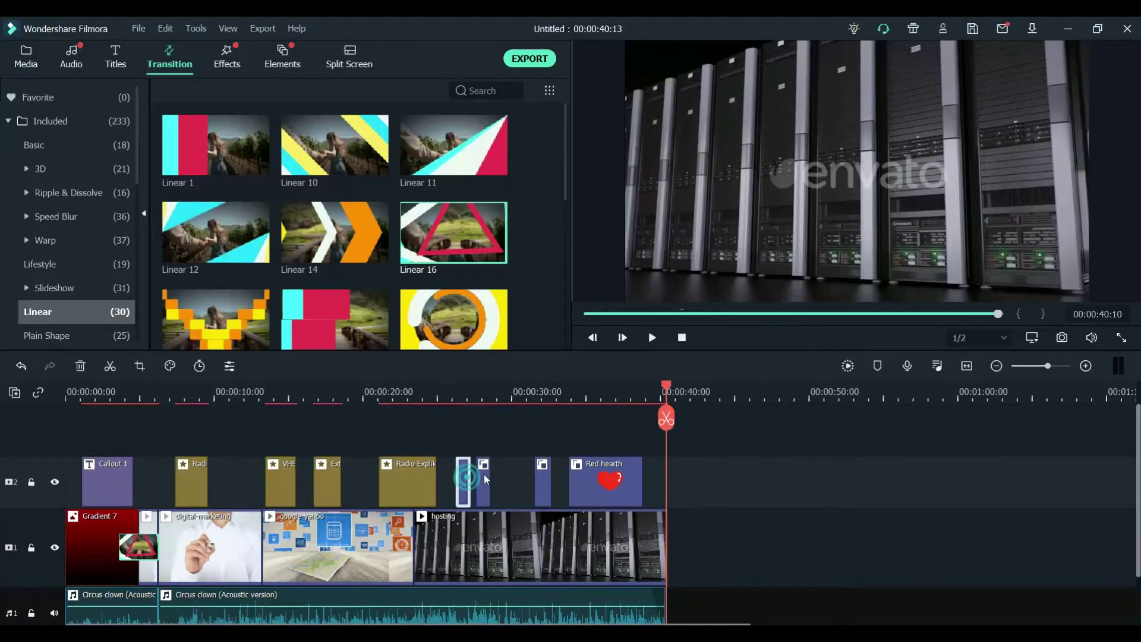
click(497, 548)
click(340, 550)
click(208, 552)
click(83, 532)
scroll(147, 542, down, 1)
click(200, 601)
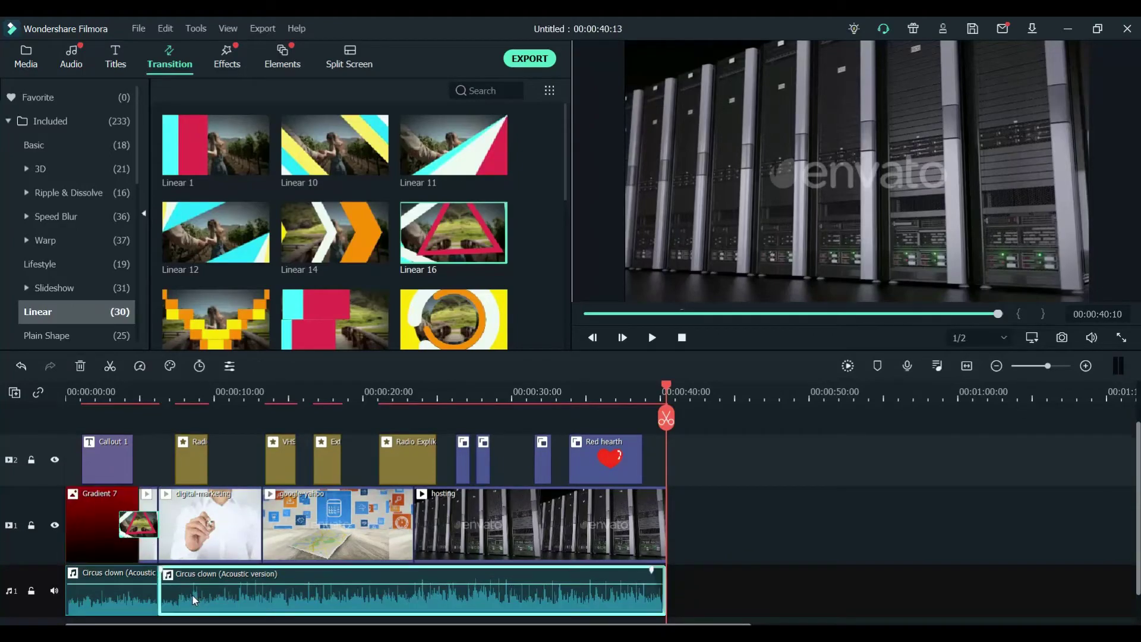
scroll(622, 499, down, 1)
scroll(725, 440, up, 2)
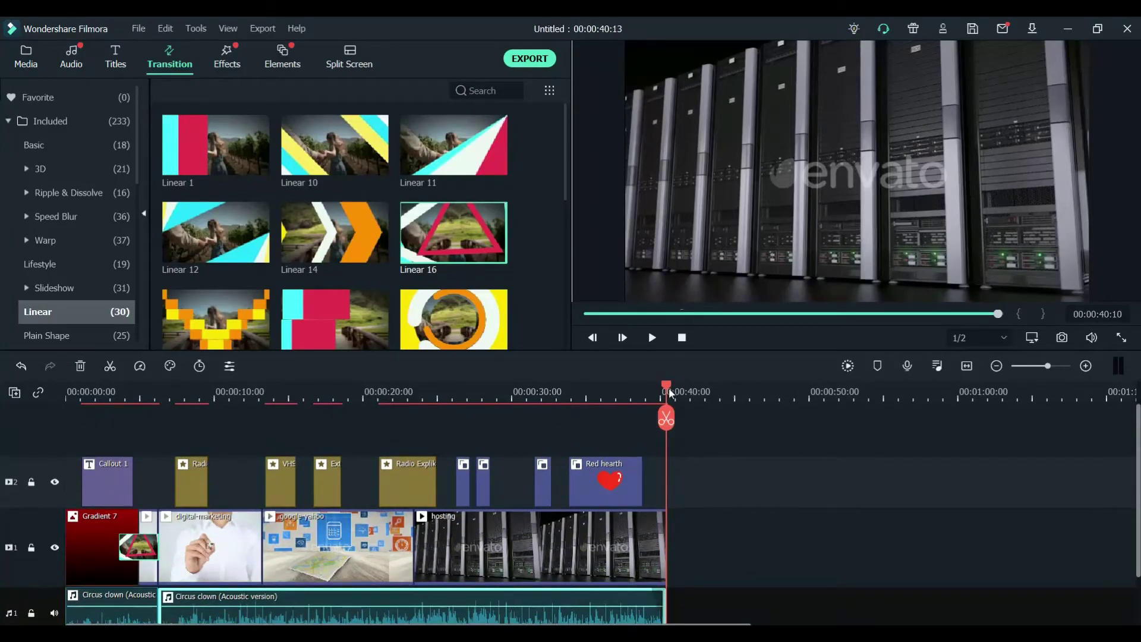
Play the final frames, then play the 00:00:40:13 video from the start.
click(652, 338)
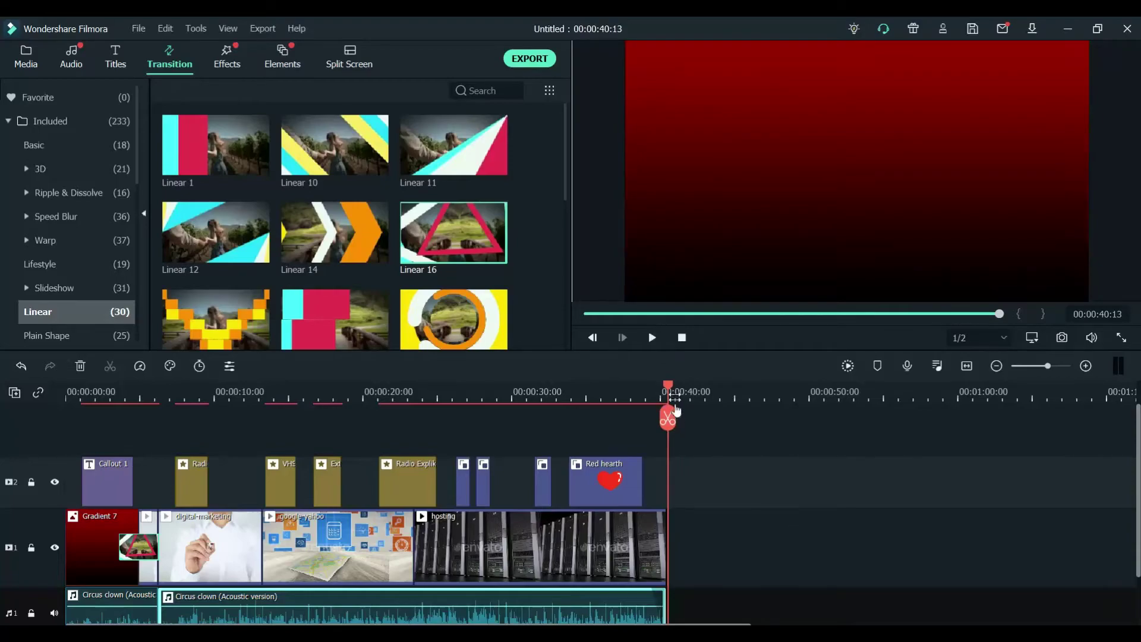
click(653, 339)
key(space)
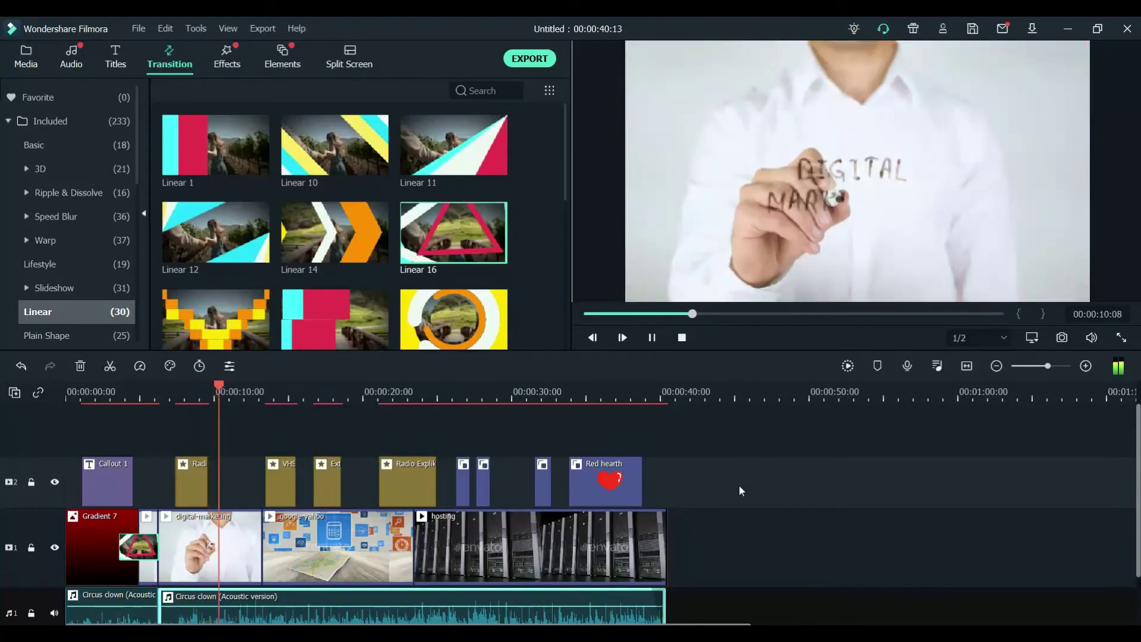
Stop playback and delete the short overlay clip before Radio Explike FX.
click(651, 337)
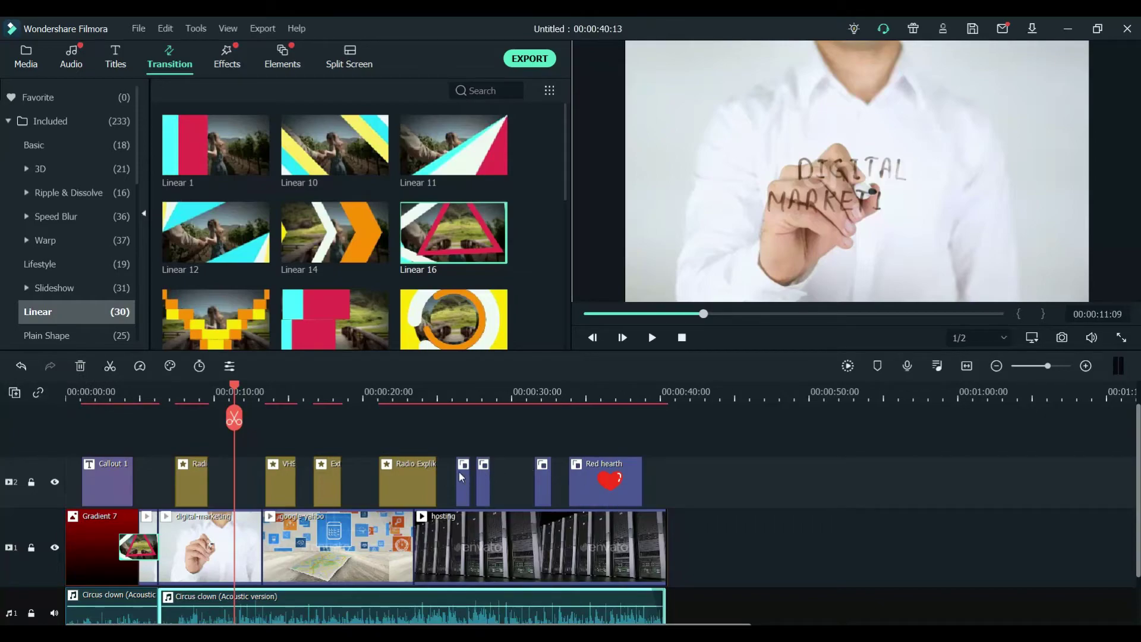
click(408, 481)
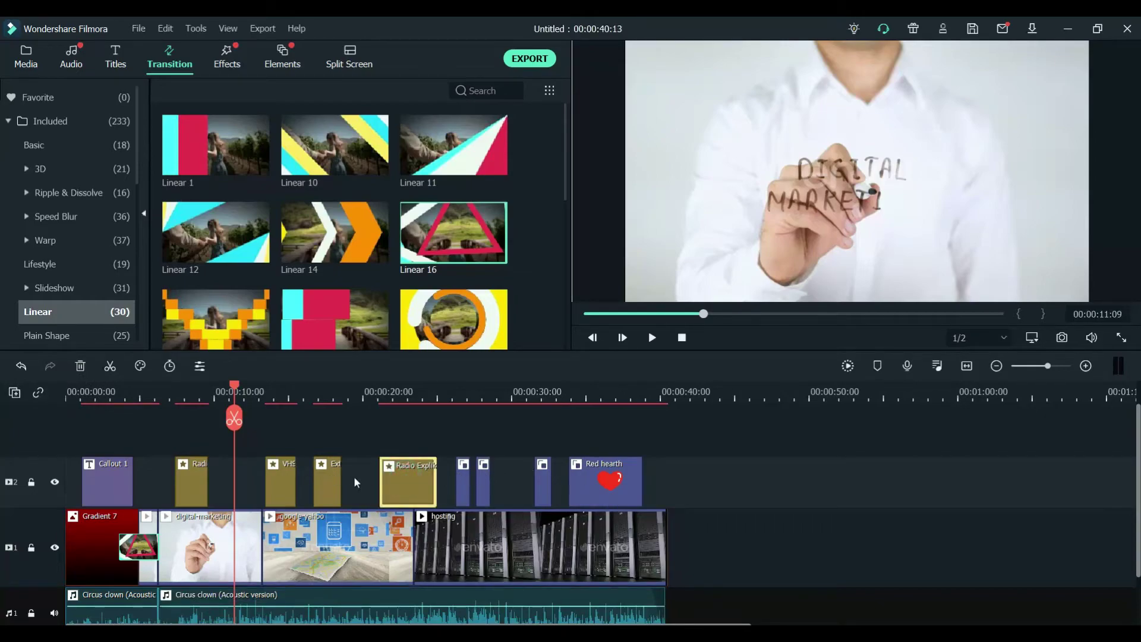
click(318, 472)
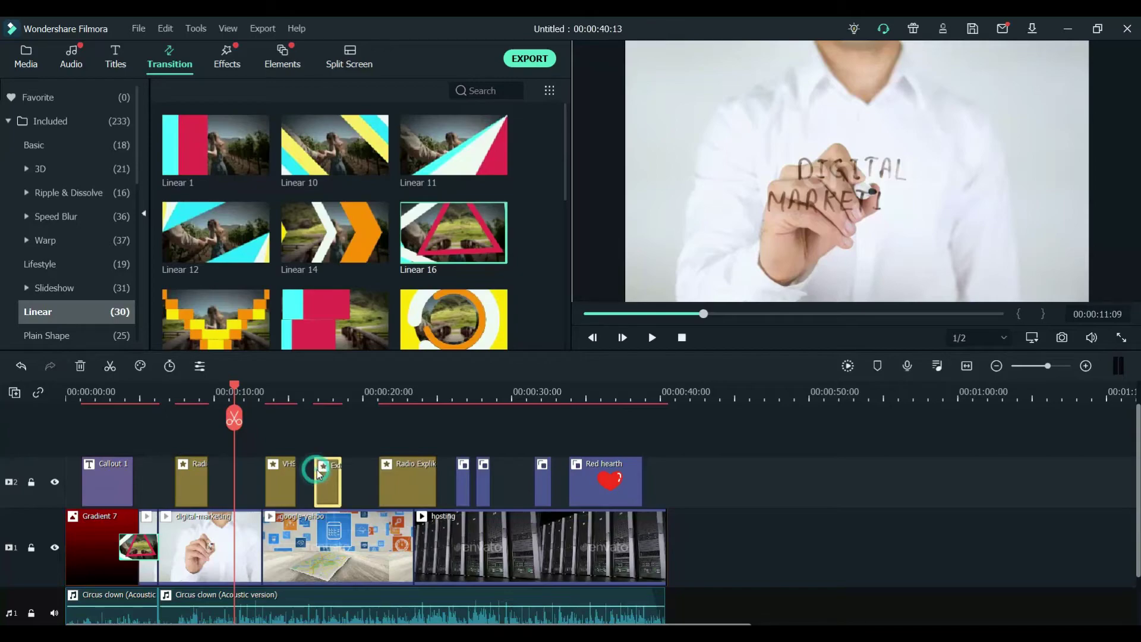
click(81, 367)
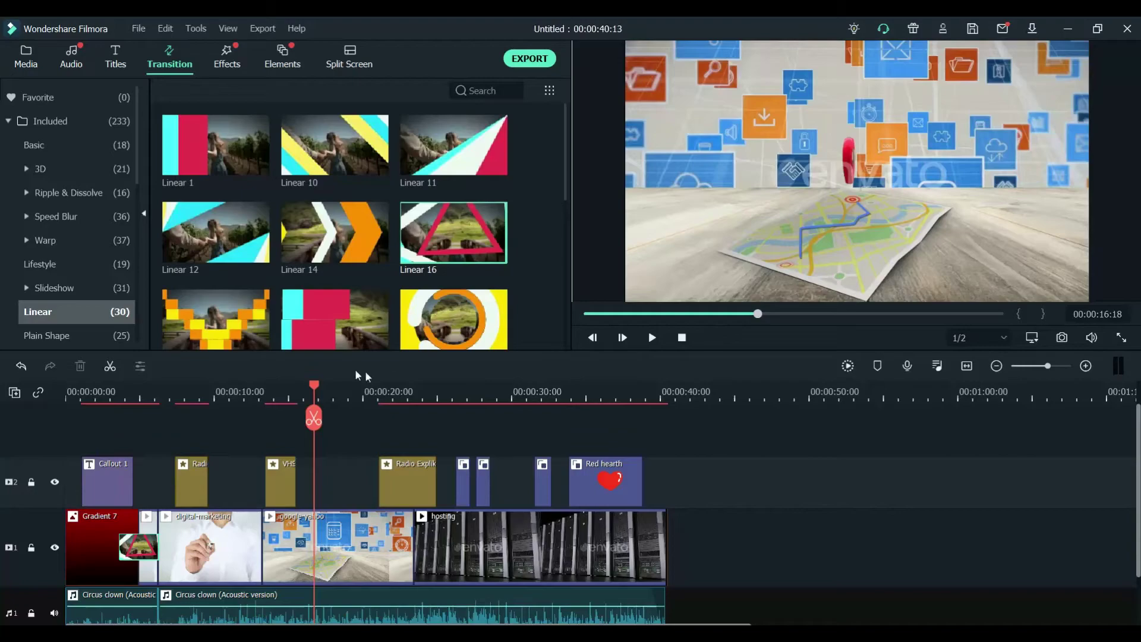
Adjust the timeline zoom so the whole project fits in view.
drag(1050, 369, 1062, 367)
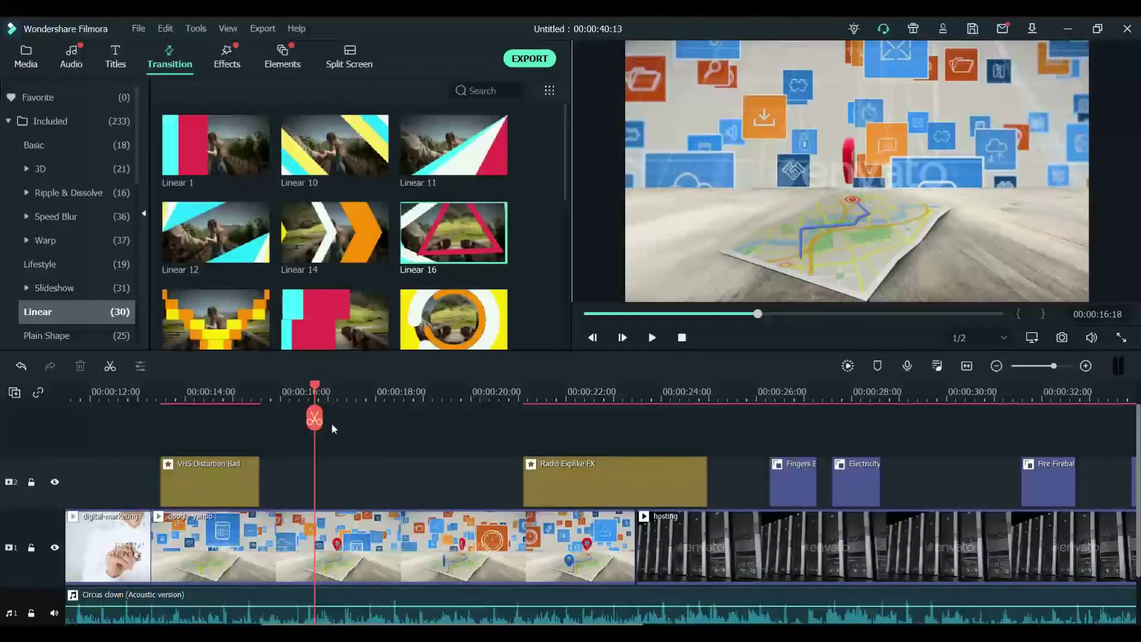
click(352, 396)
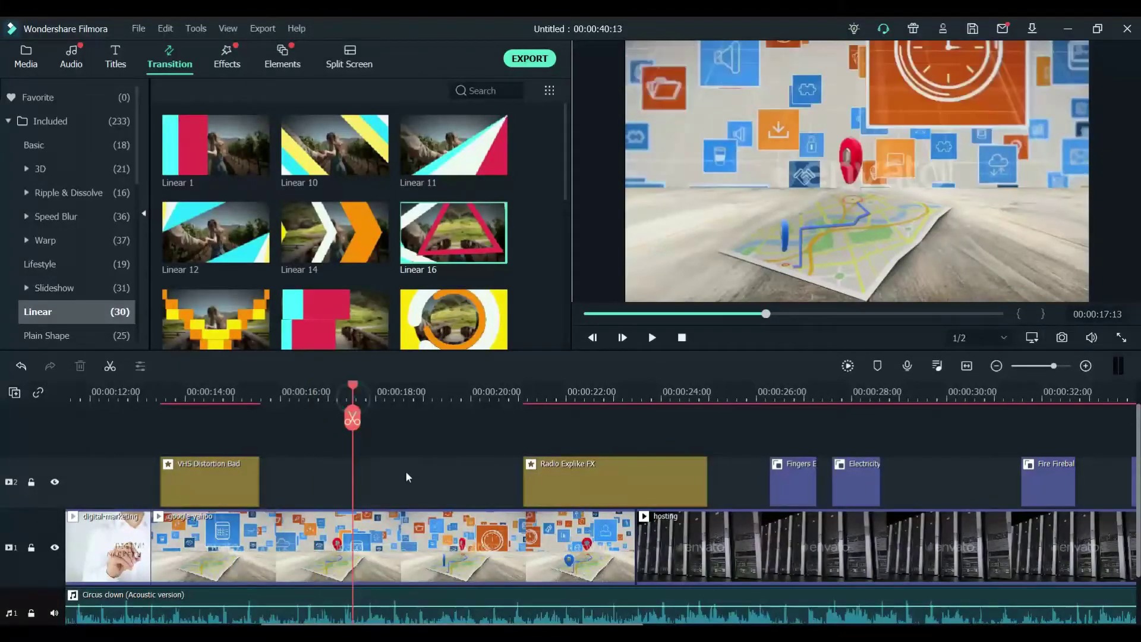
click(1048, 366)
mouse_move(1049, 367)
mouse_down()
mouse_move(1039, 367)
mouse_move(1052, 366)
mouse_up()
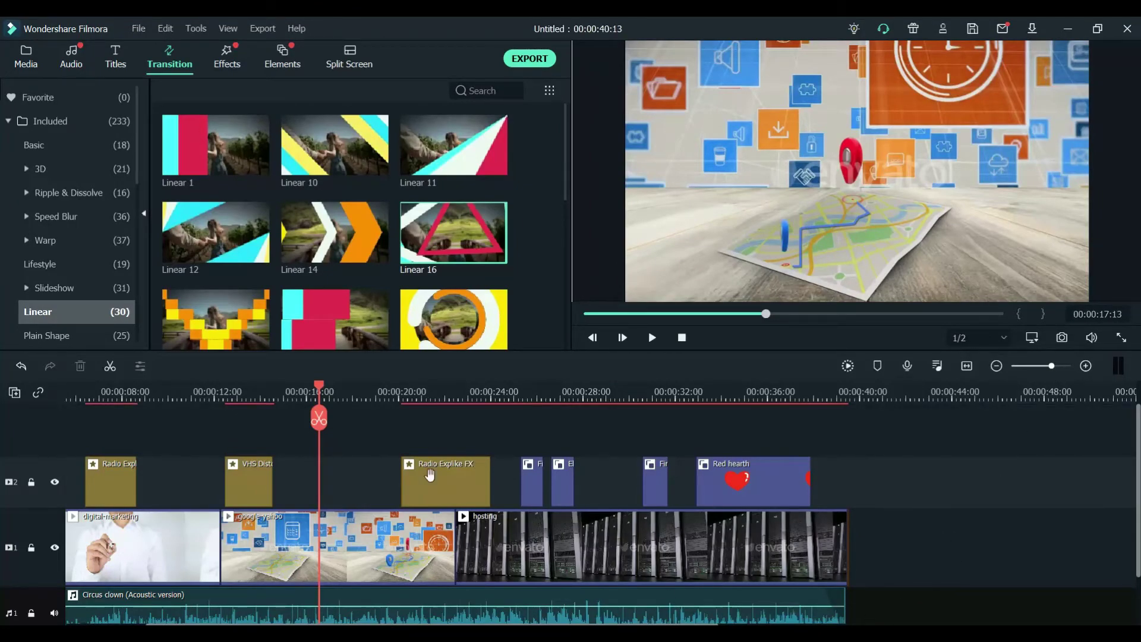
click(136, 29)
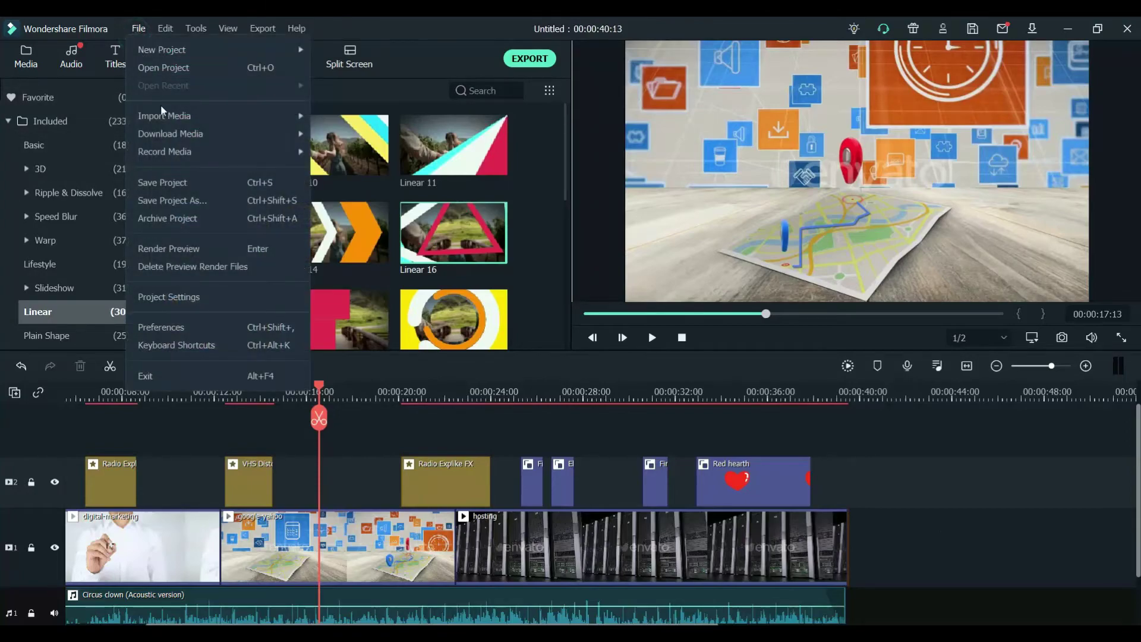
Save the project as 'tutorial-1' in the Filmora Projects folder.
click(187, 199)
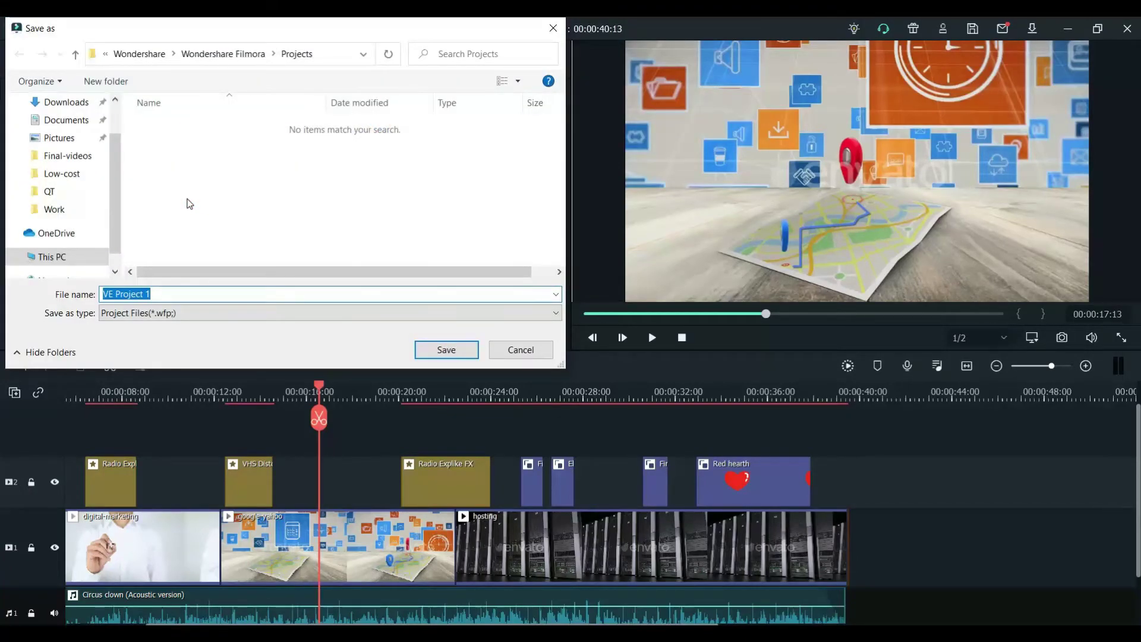
text(tu)
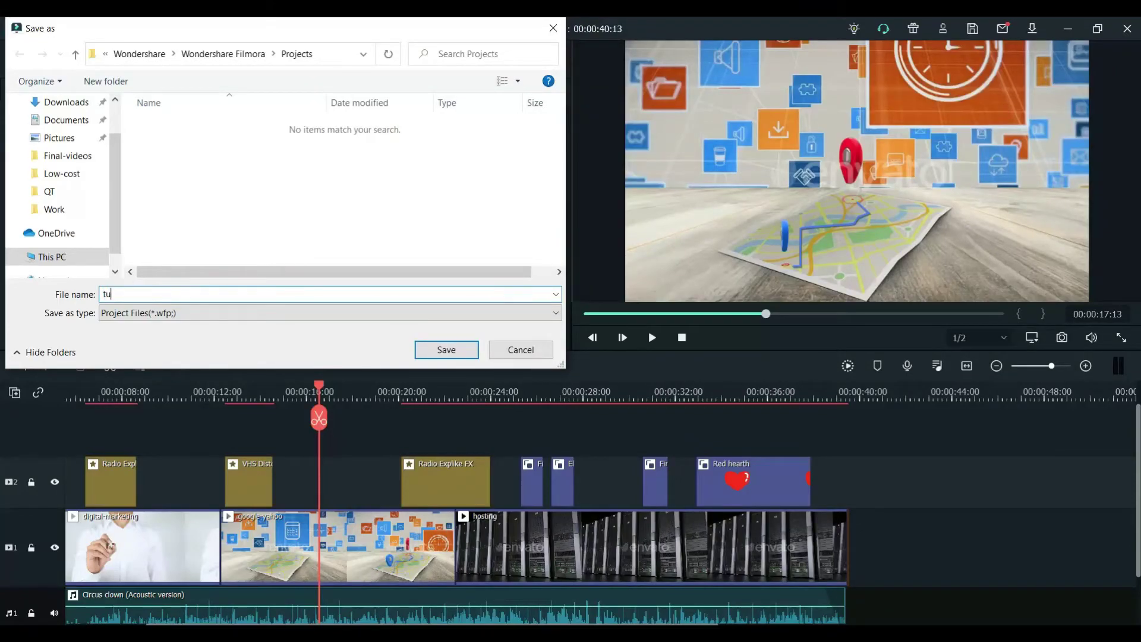
text(torial-1)
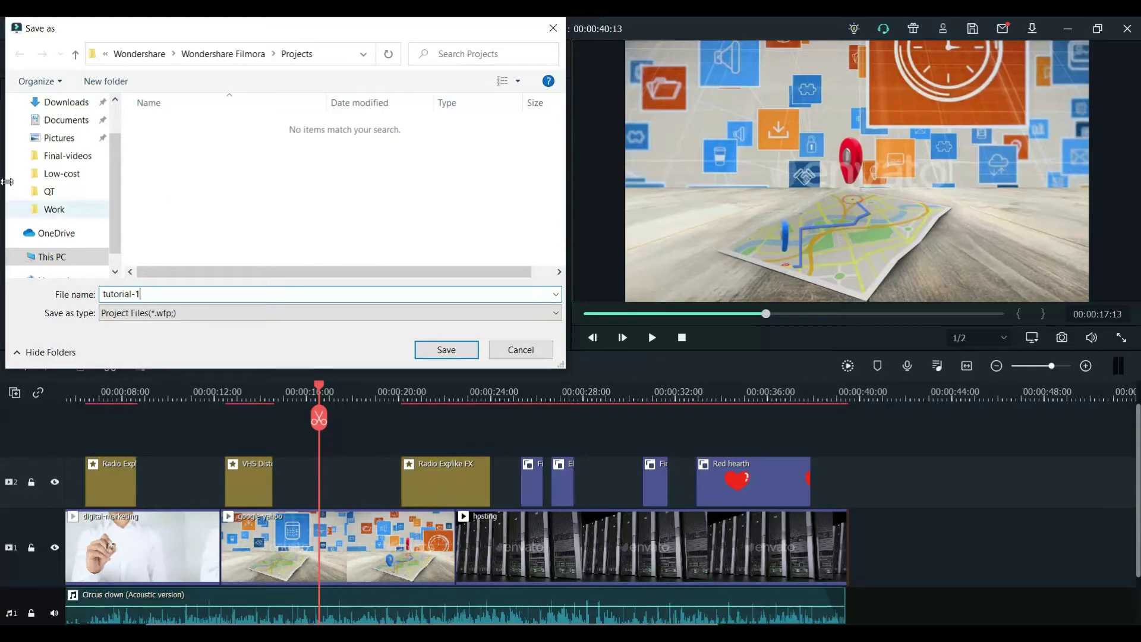
click(446, 350)
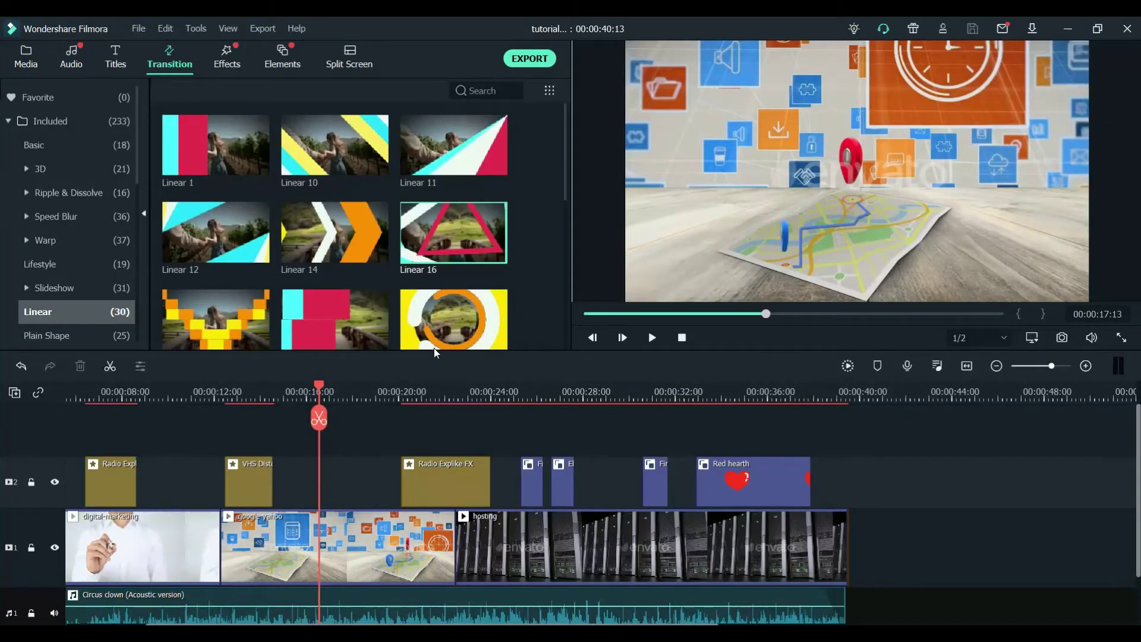
Confirm tutorial-1 appears in the Open Project list, then cancel.
click(141, 28)
click(143, 69)
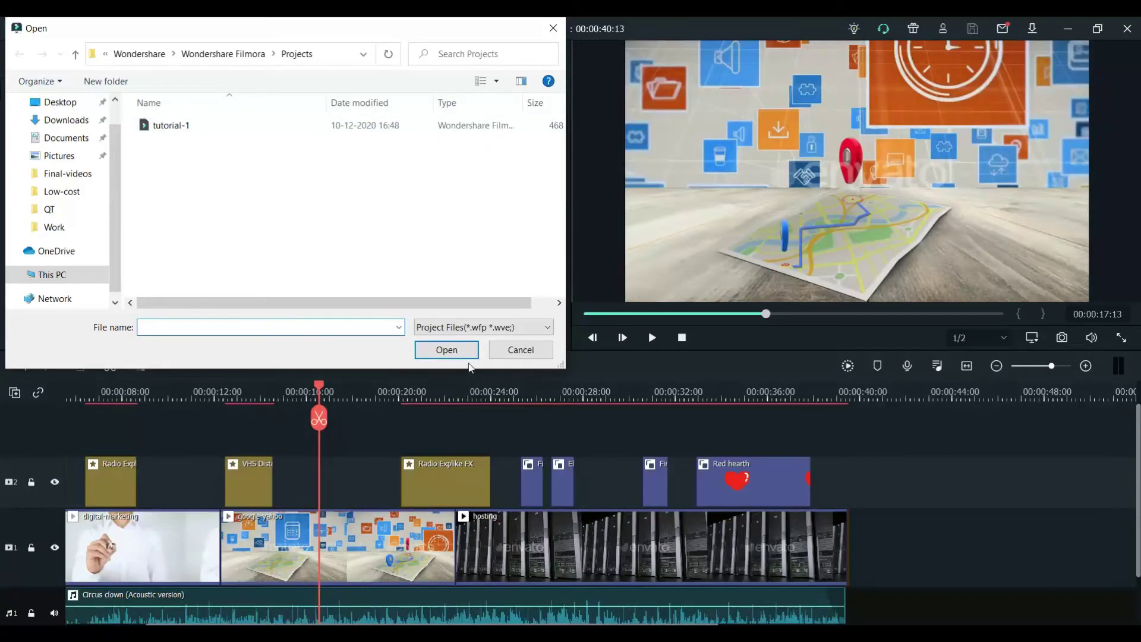
click(521, 350)
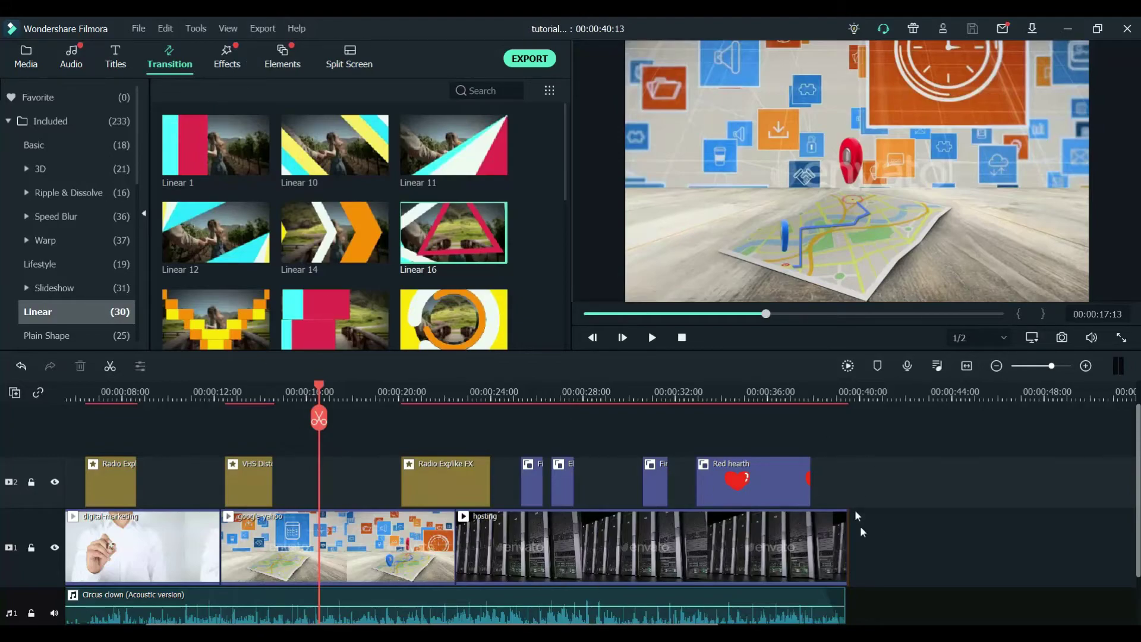
Look through the Device, YouTube and Vimeo export options, then return to Local.
click(529, 59)
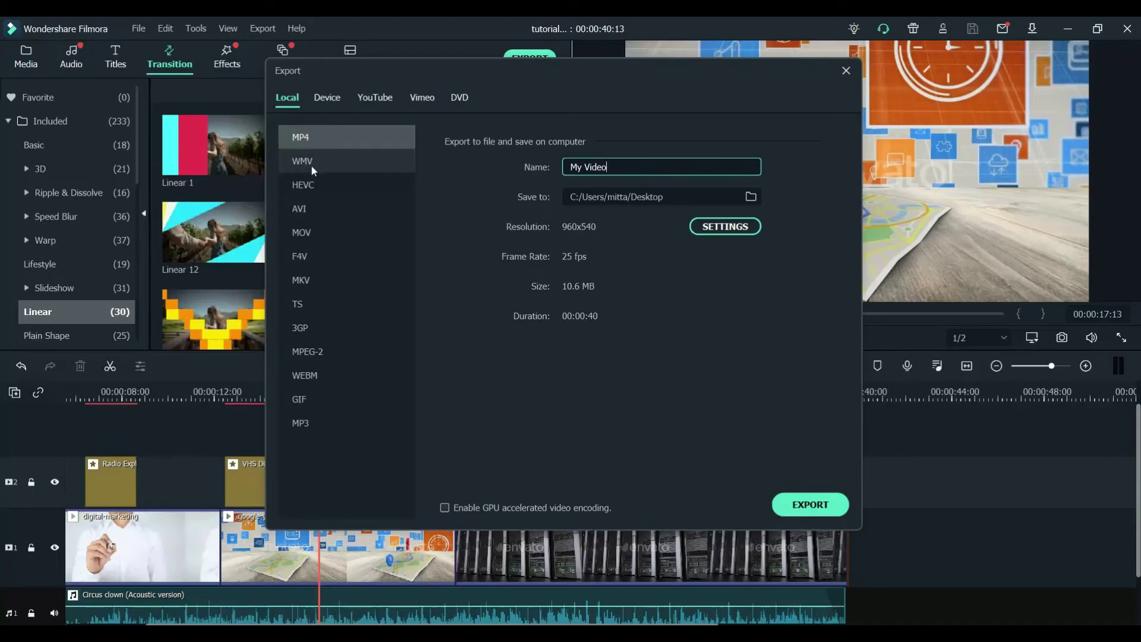
click(336, 99)
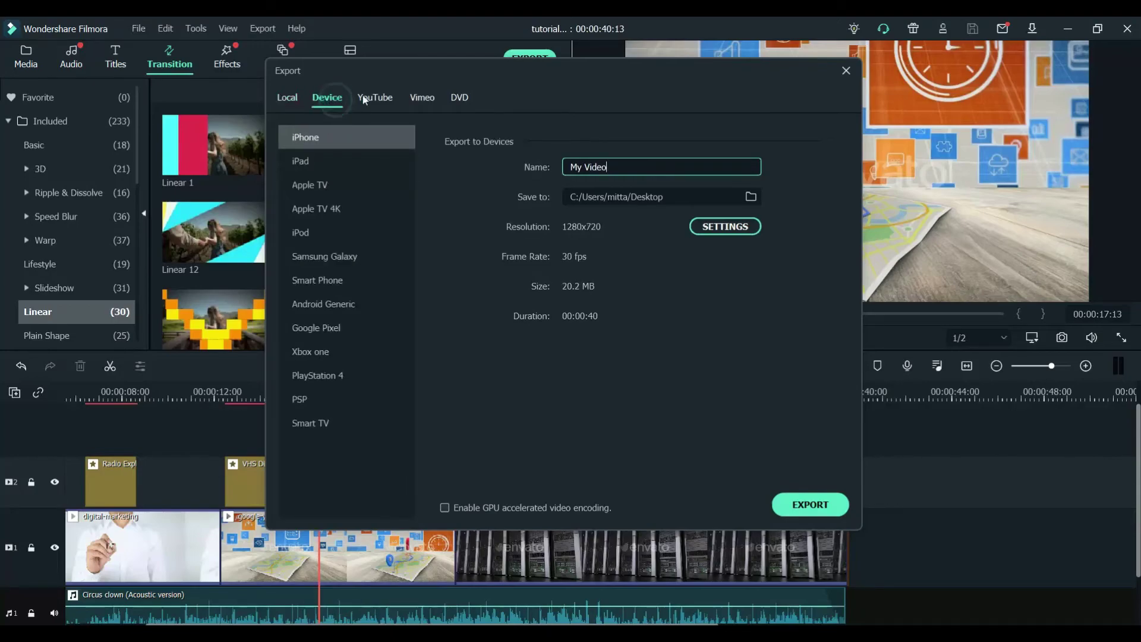
click(375, 98)
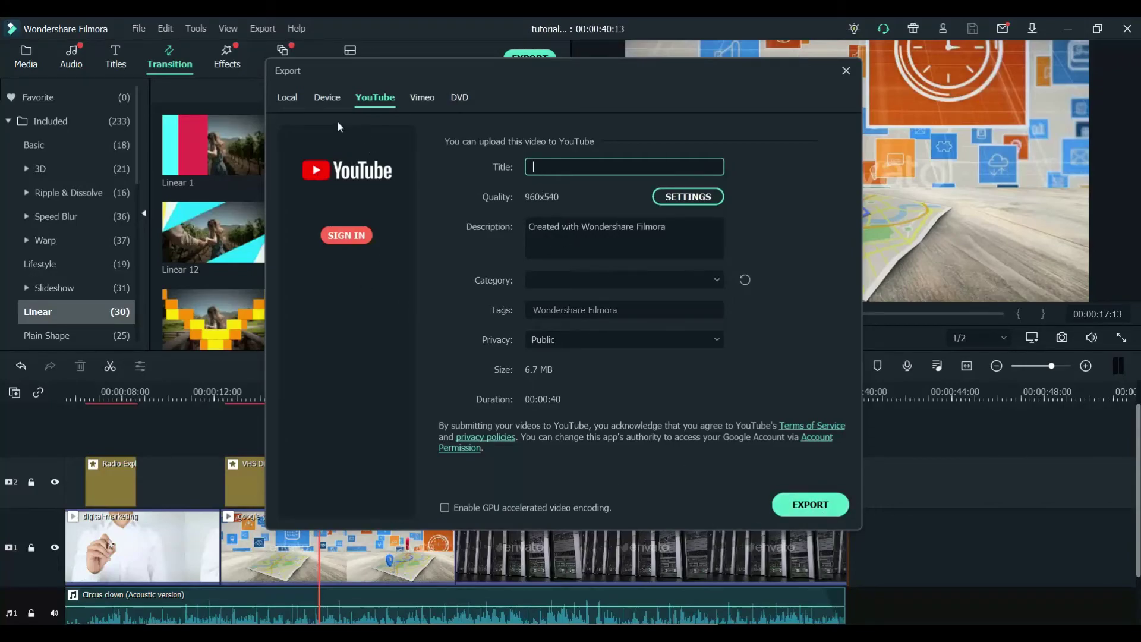
click(425, 101)
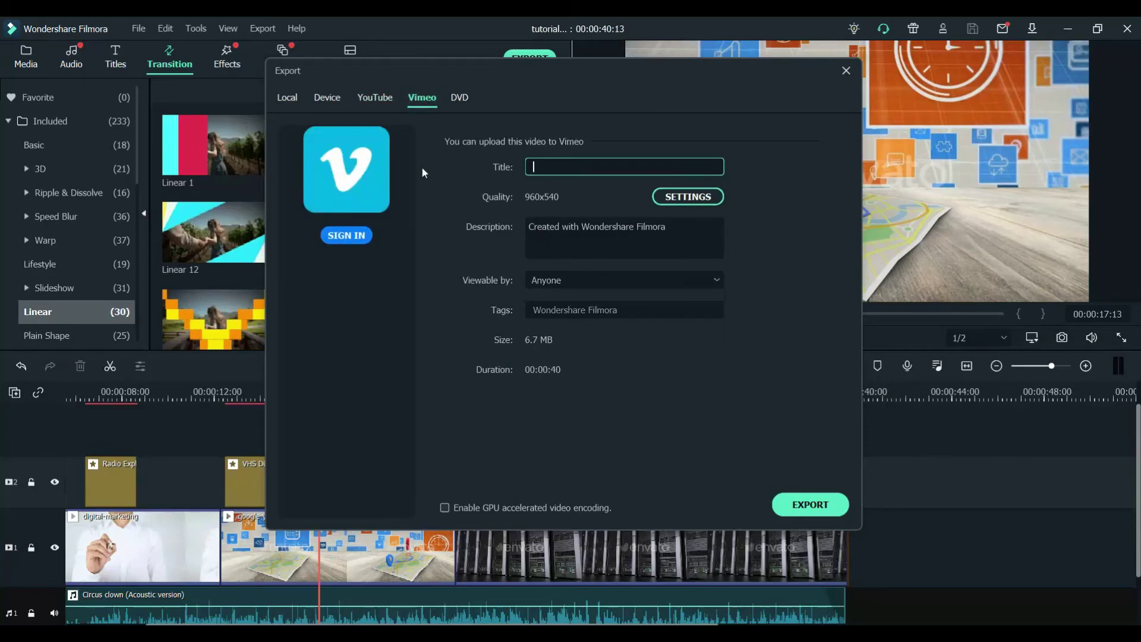
click(285, 96)
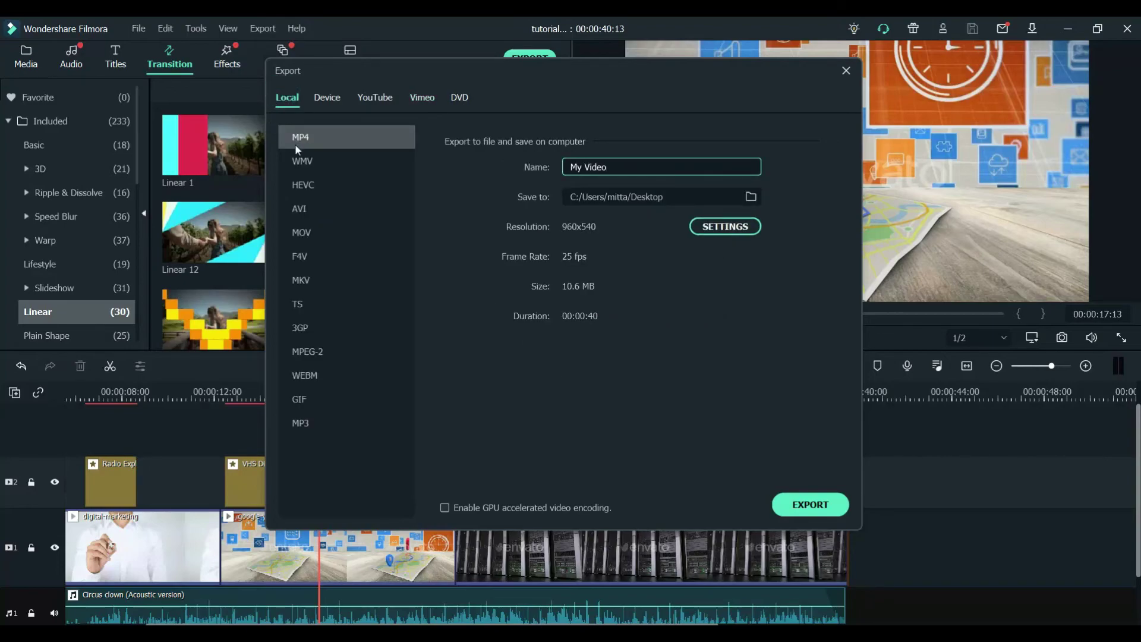
Export as MP4 named 'tutorial-1' at 1920x1080 resolution.
click(618, 168)
text(tutorial-1)
click(740, 226)
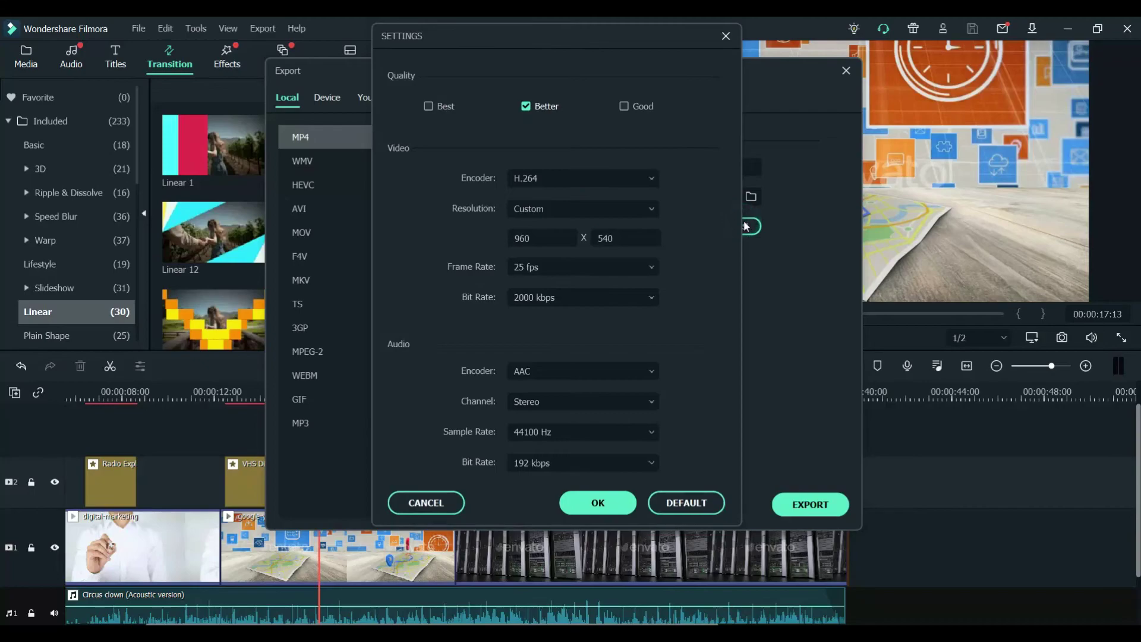
click(652, 210)
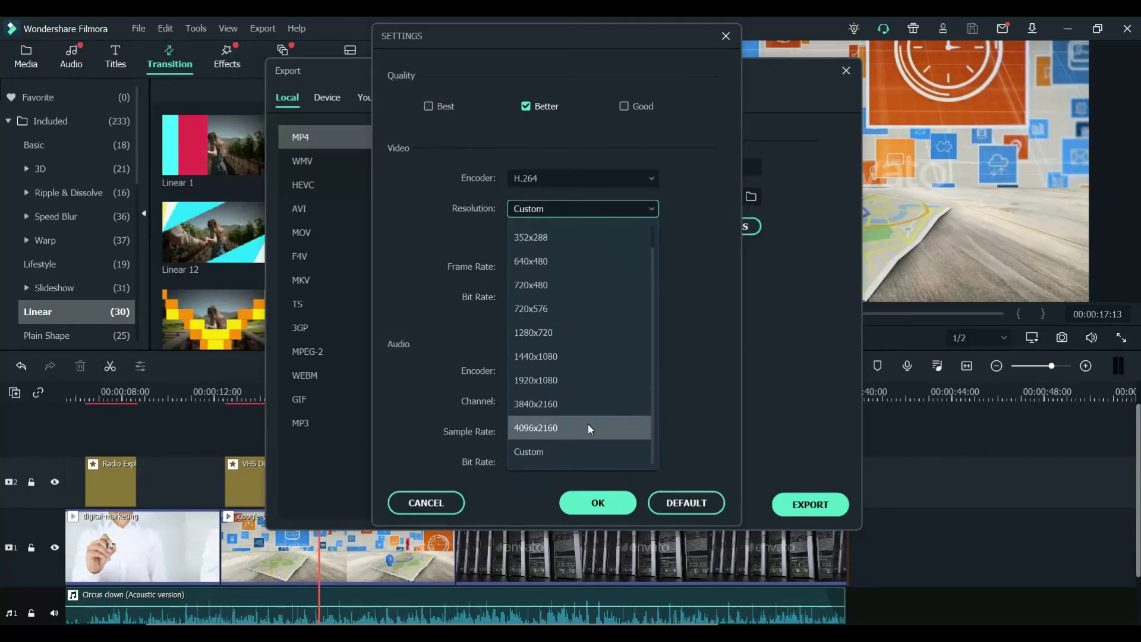
click(594, 377)
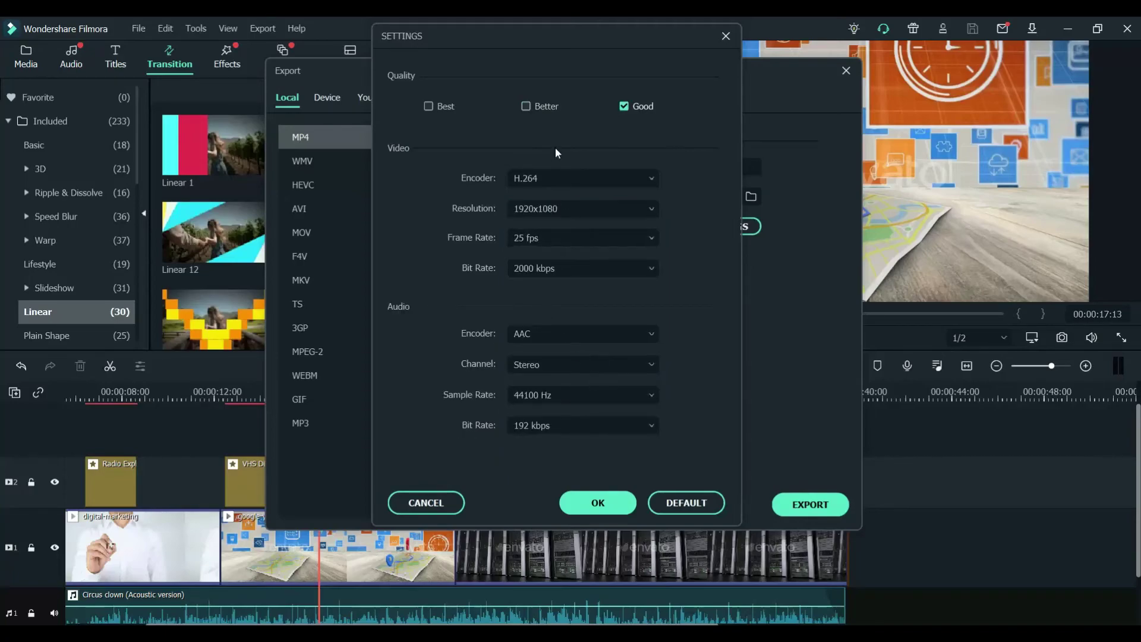
click(598, 504)
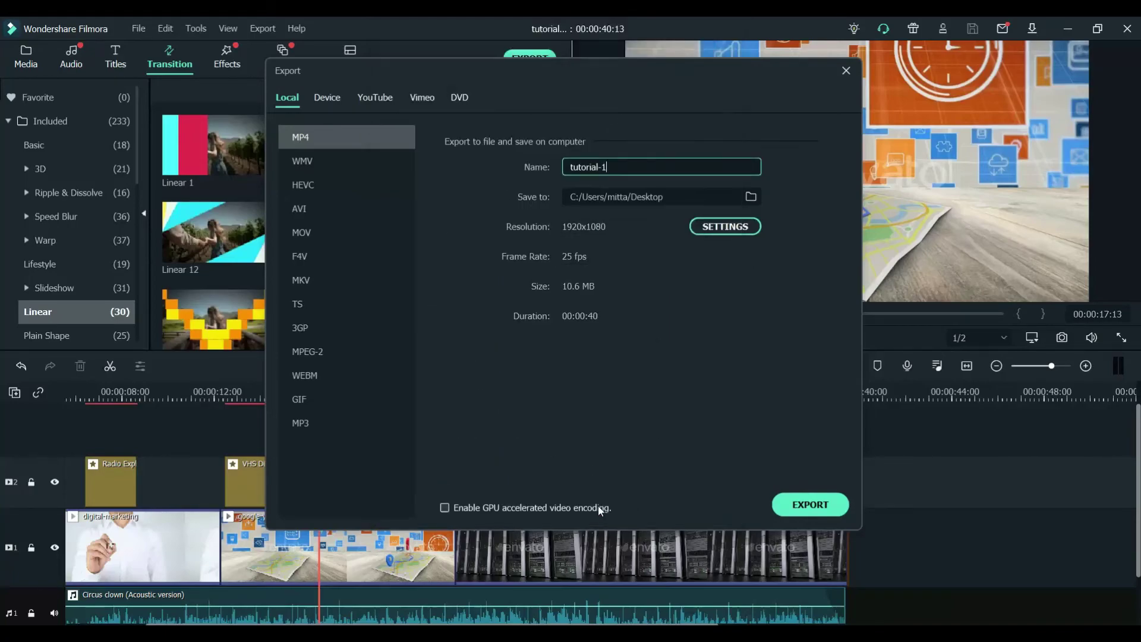
click(826, 513)
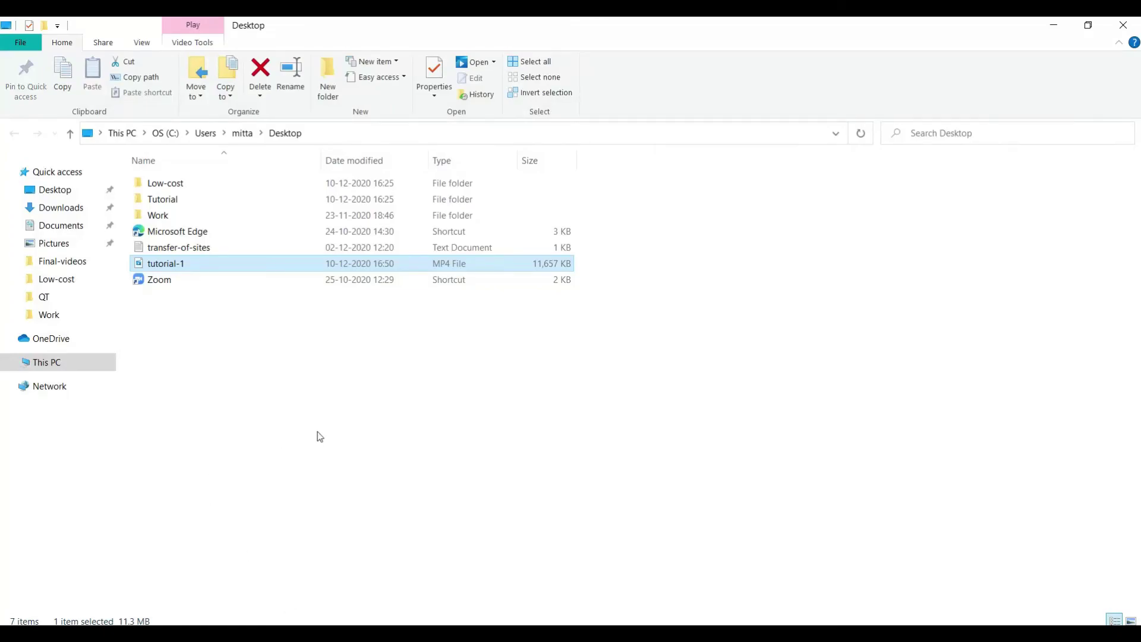
Select the exported tutorial-1 MP4 on the Desktop.
click(317, 431)
click(204, 263)
Play the exported tutorial-1 video in Movies & TV, leave full screen, and pause it.
double_click(200, 262)
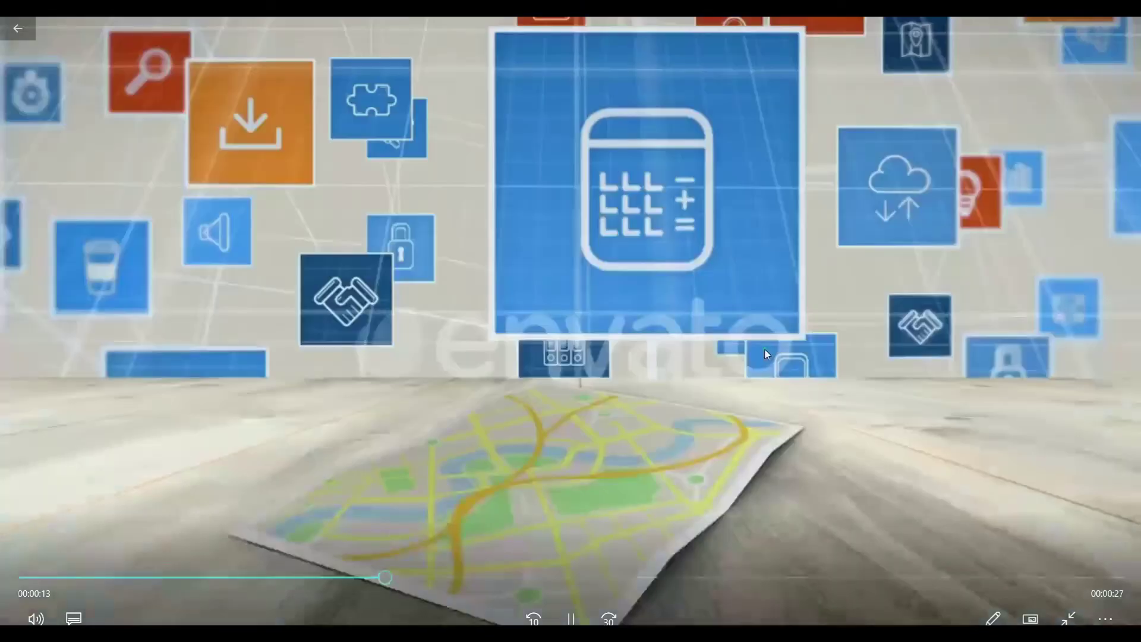
double_click(765, 349)
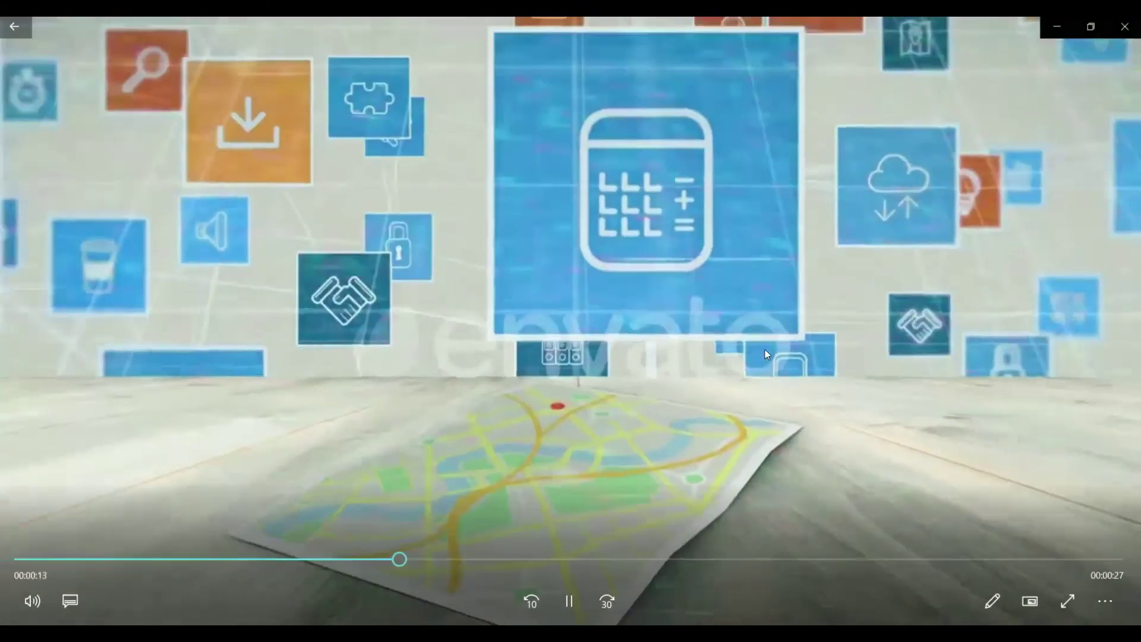
click(572, 600)
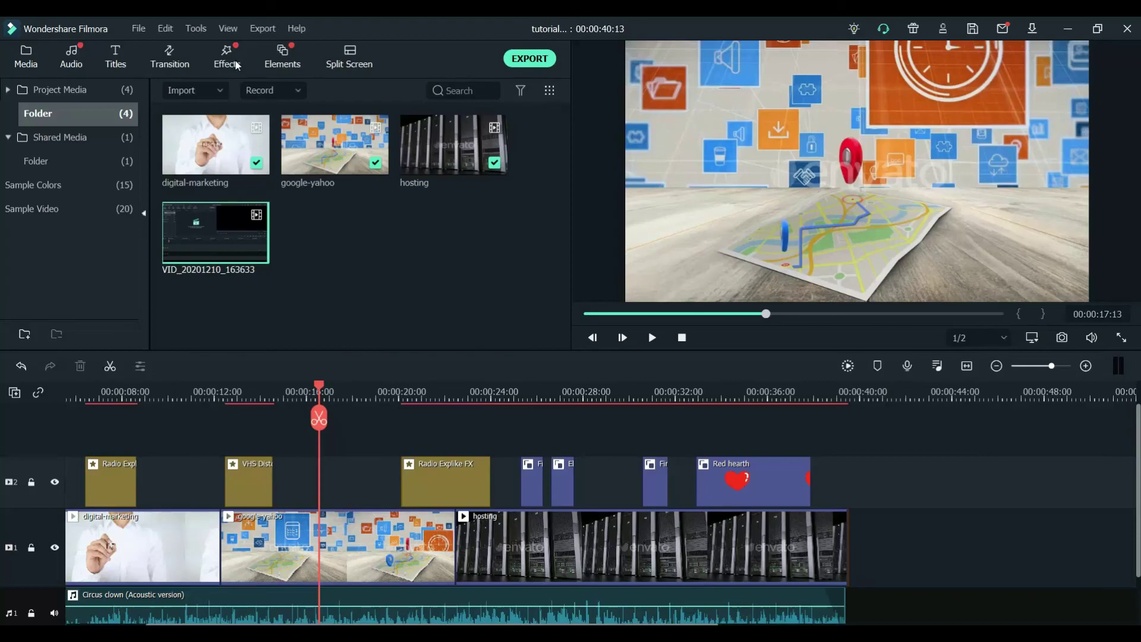
Switch the library panel to the Split Screen layout presets.
click(352, 66)
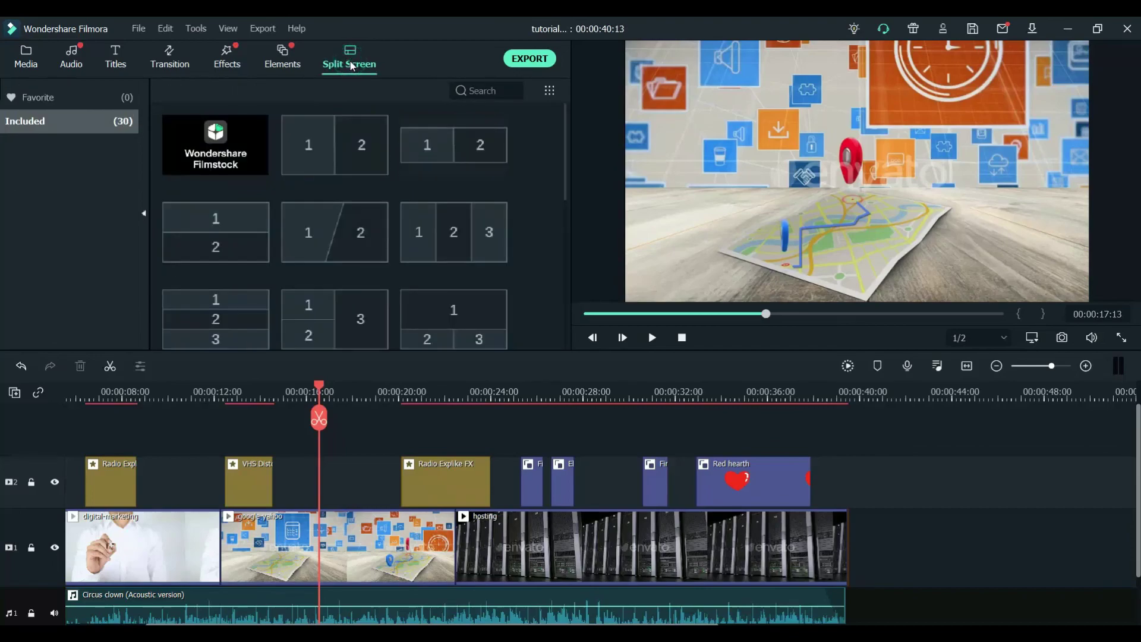